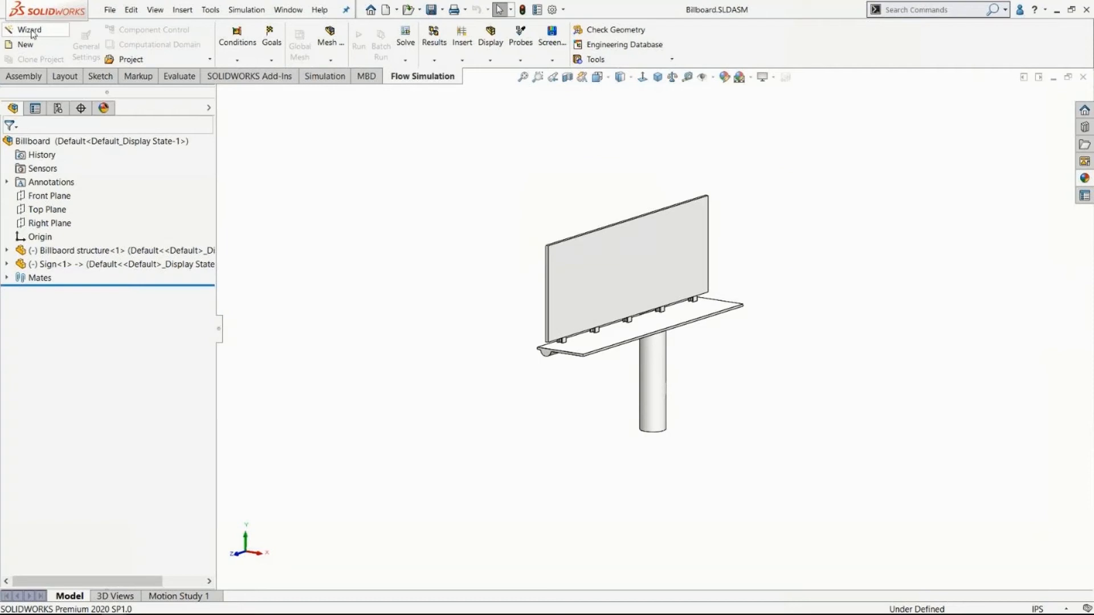
Create a Flow Simulation project with the Wizard, named BillBoard, using the current configuration.
click(33, 32)
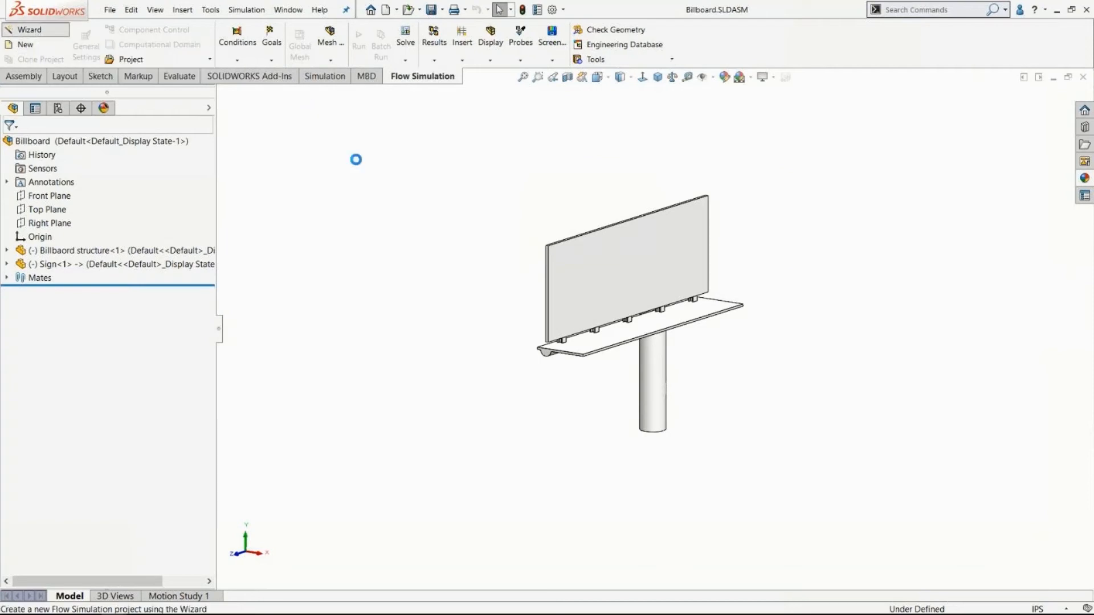
drag(378, 144, 198, 112)
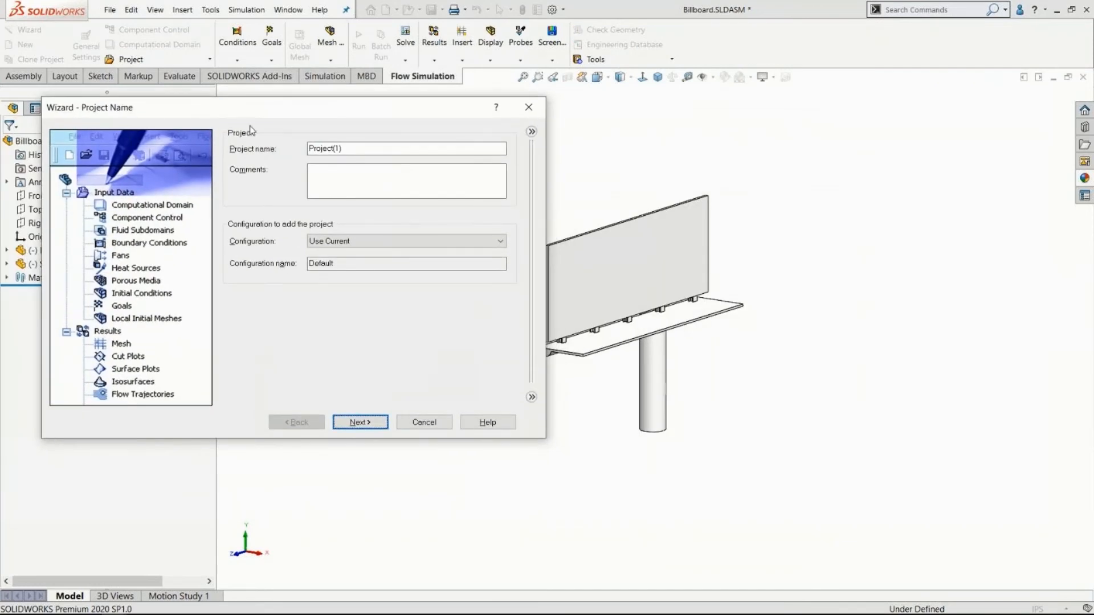
click(531, 131)
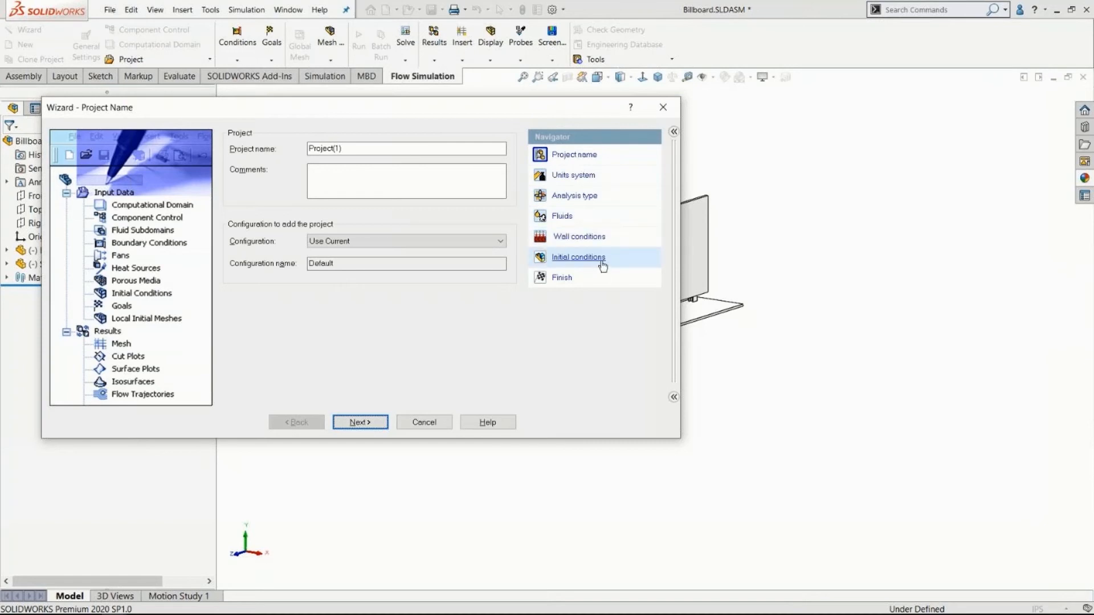
drag(366, 147, 226, 148)
text(BillBoard)
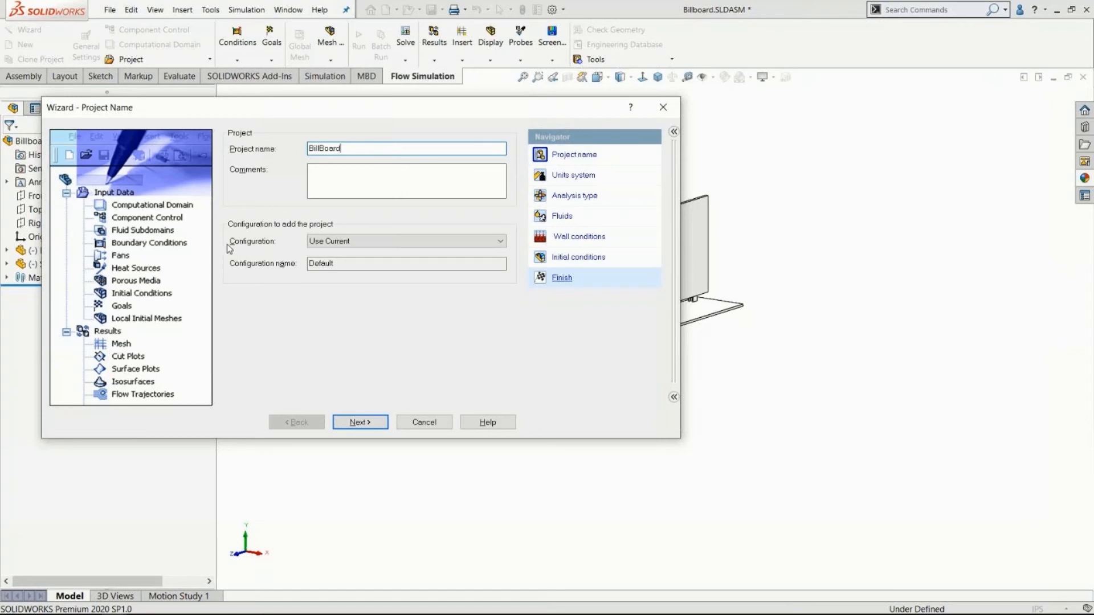
click(334, 245)
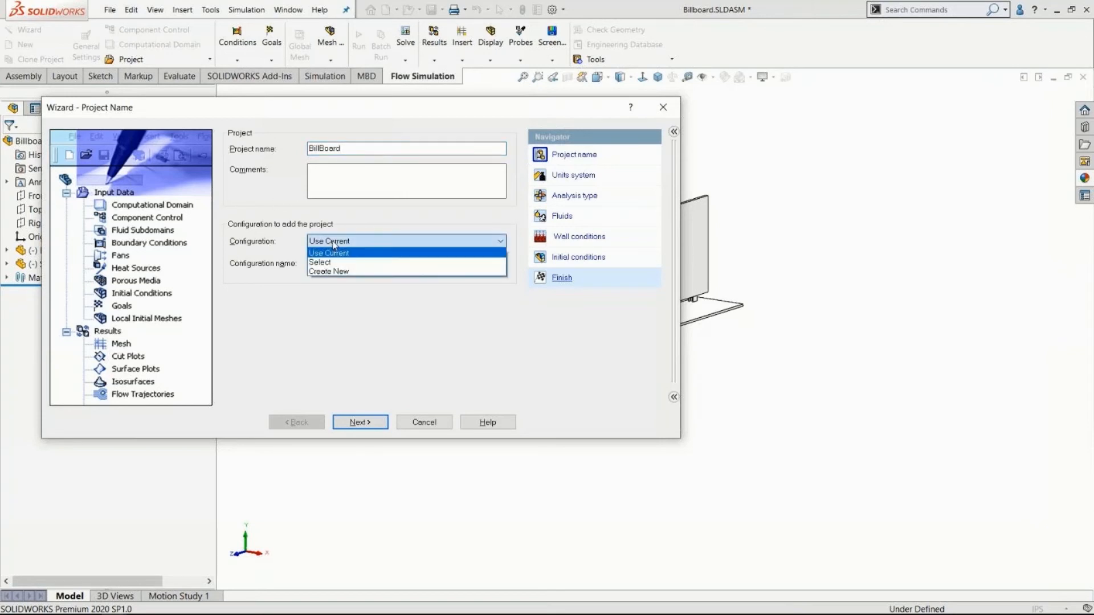
click(334, 245)
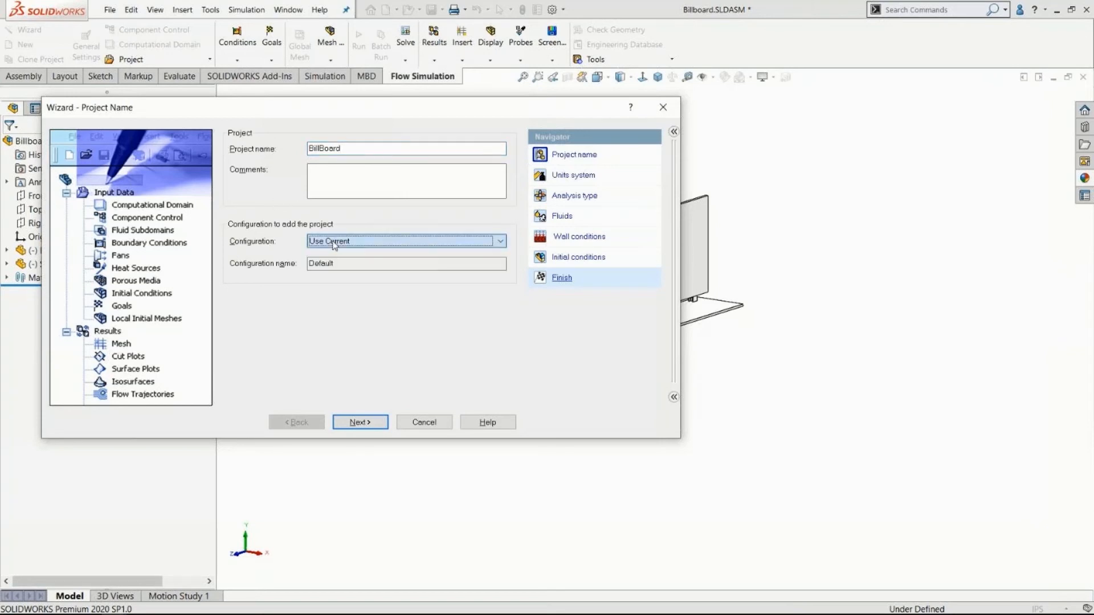
click(360, 422)
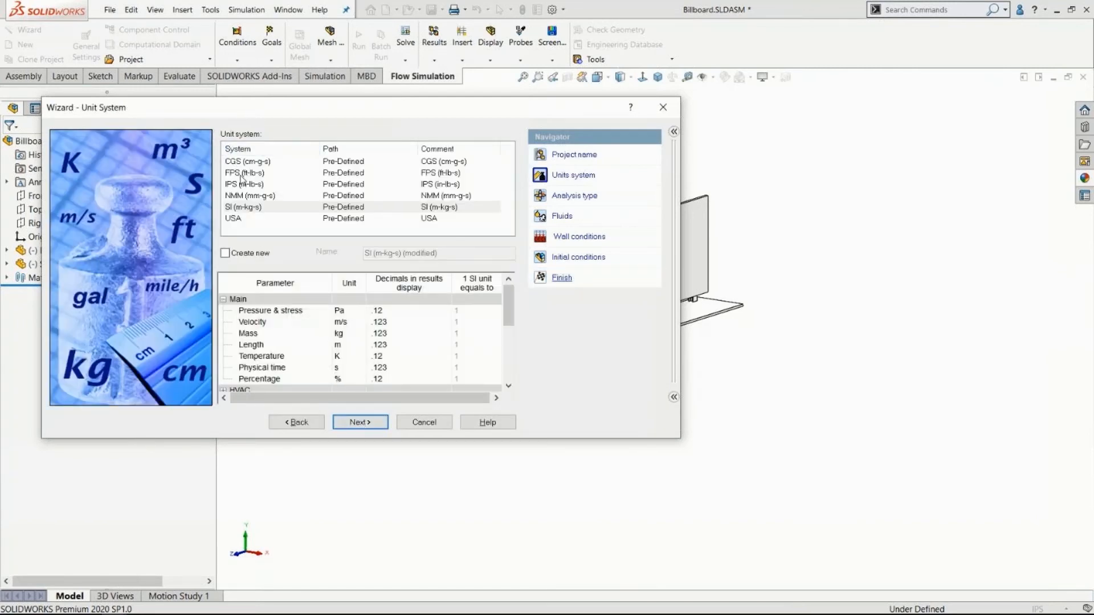
Review the Loads&Motion and pressure units, and use the SI (m-kg-s) unit system for the project.
drag(509, 306, 508, 334)
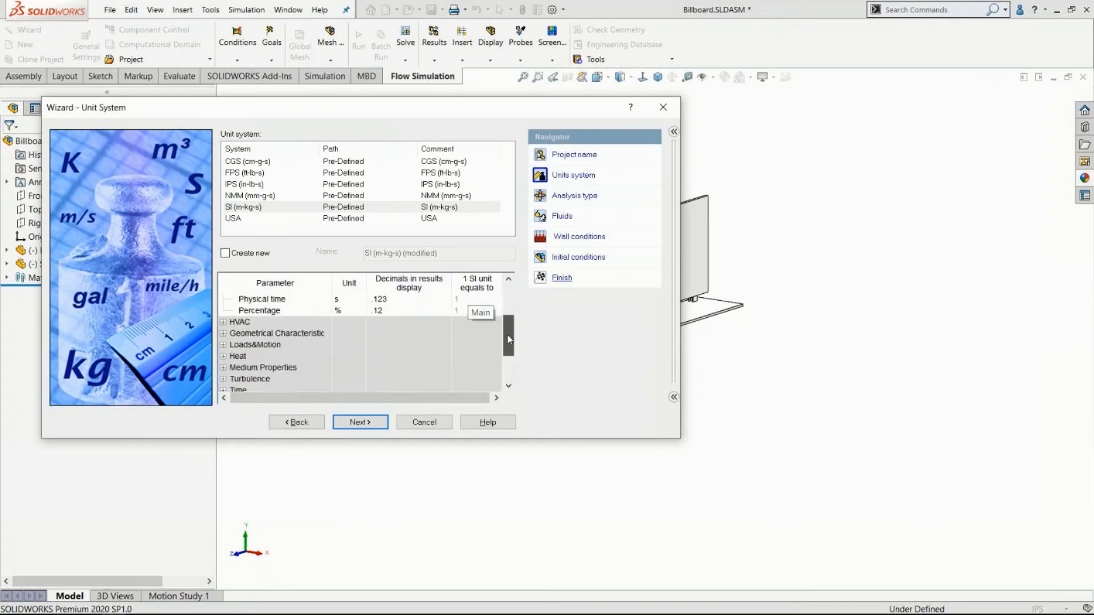
click(223, 346)
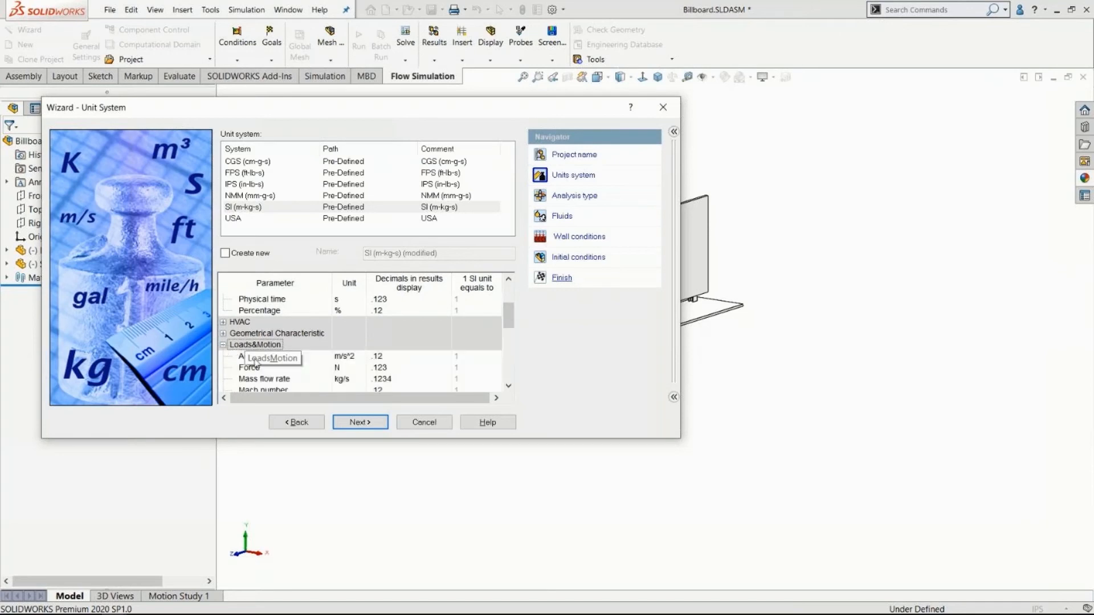
drag(508, 318, 501, 294)
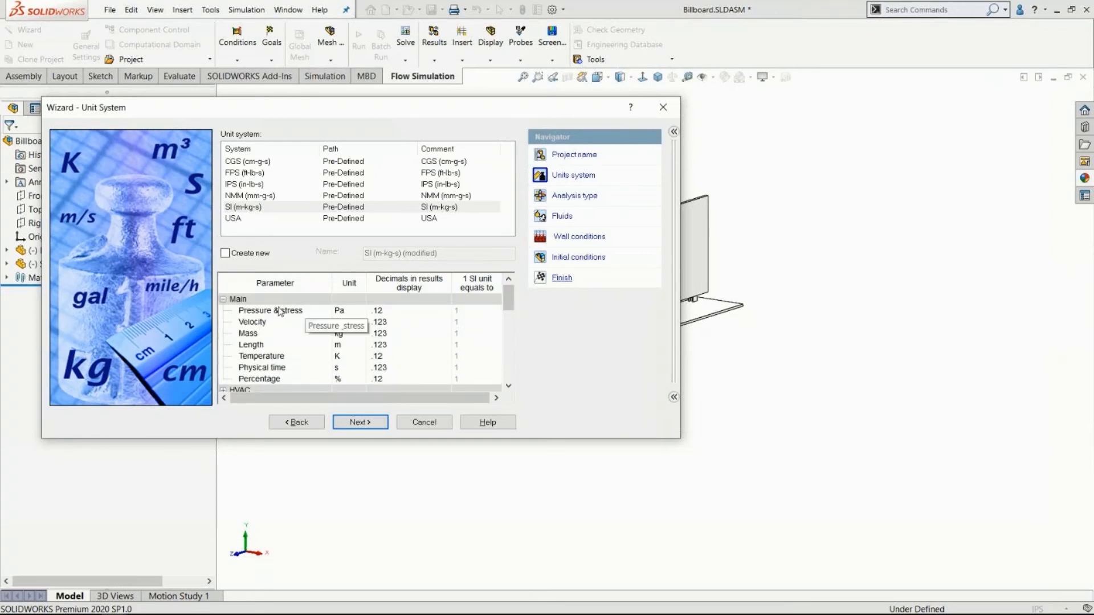
click(358, 312)
click(360, 311)
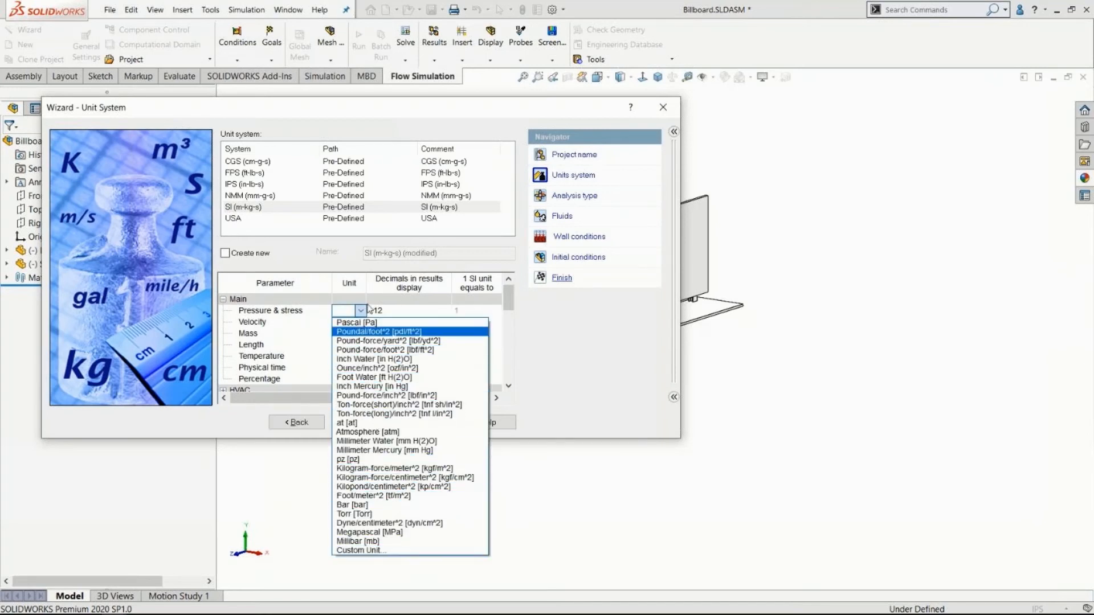
click(360, 310)
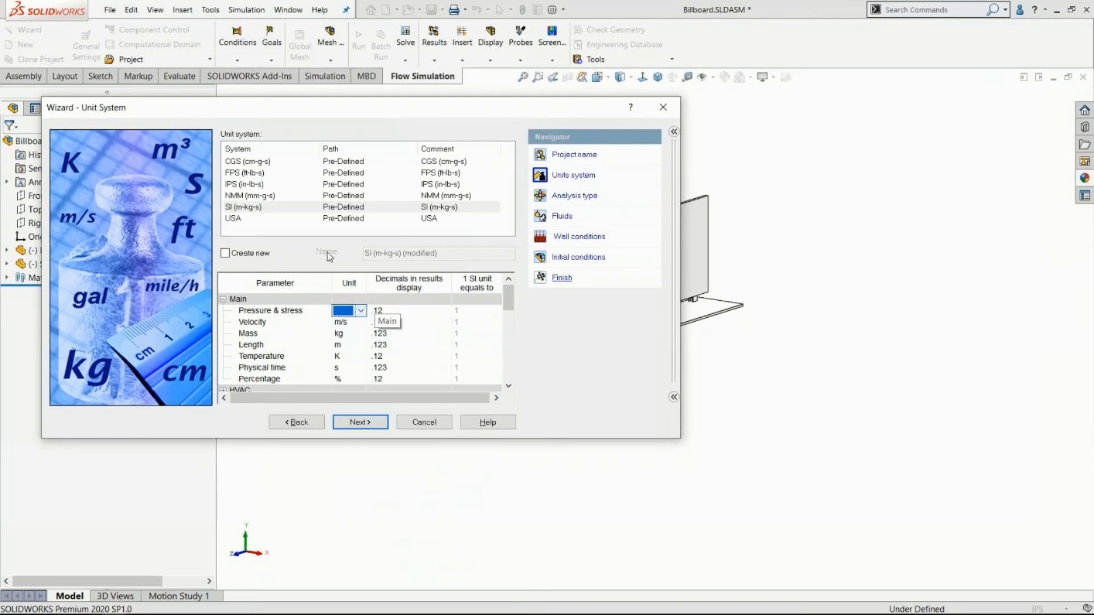
click(260, 208)
click(361, 423)
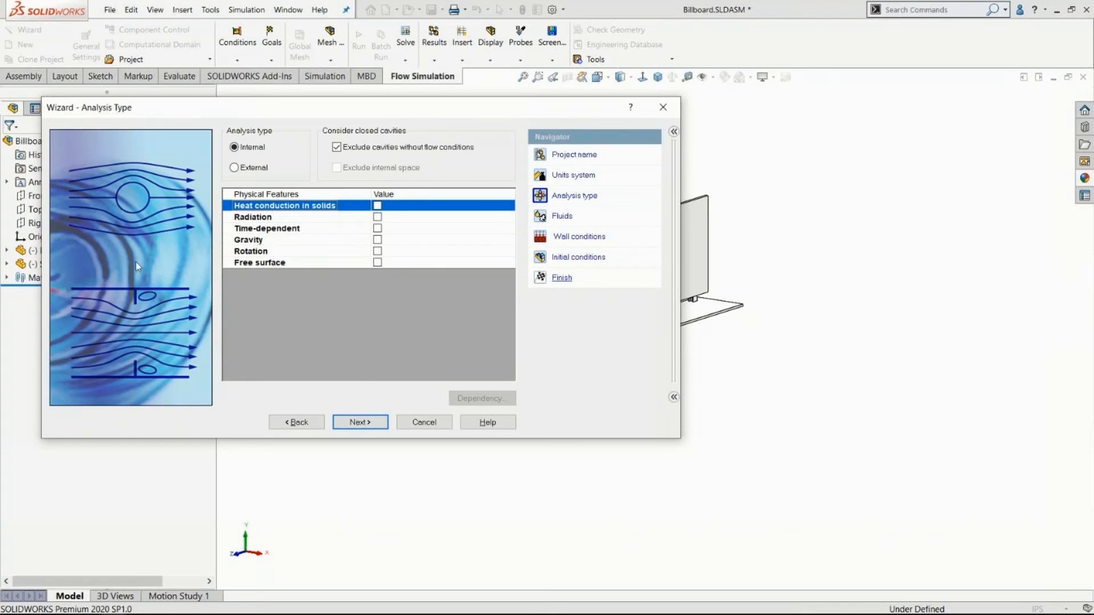
Set the analysis type to External, excluding cavities without flow conditions and leaving heat conduction in solids off.
click(235, 169)
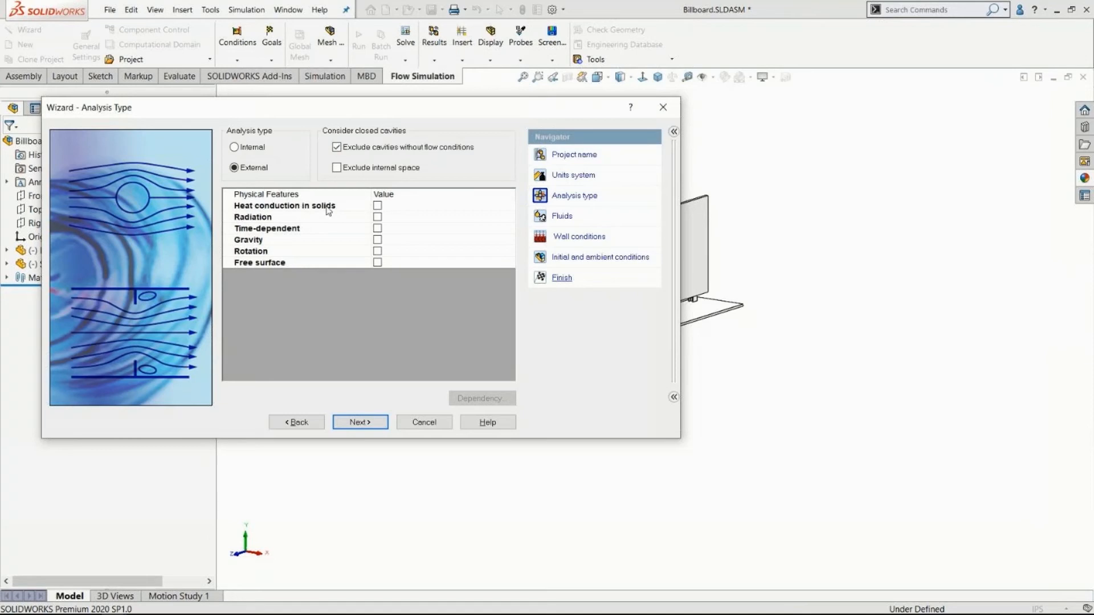
click(377, 205)
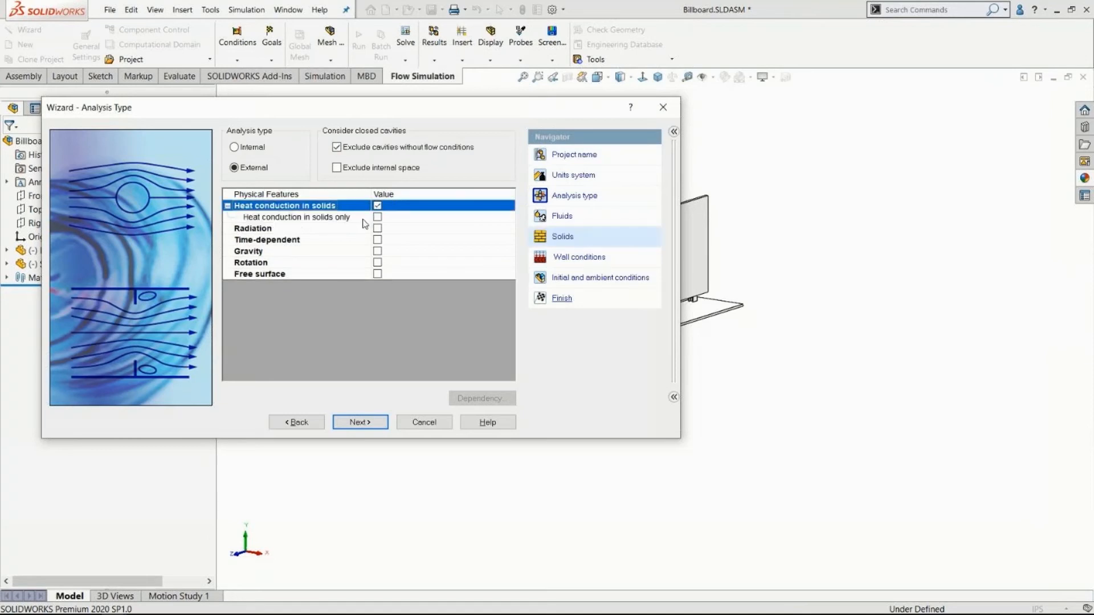
click(377, 206)
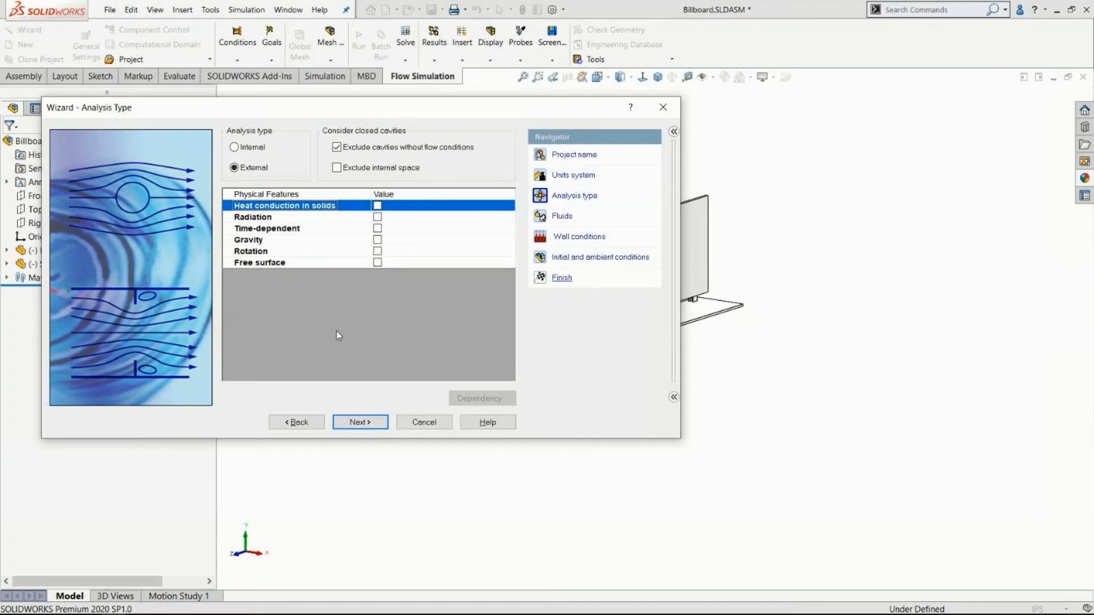
click(360, 422)
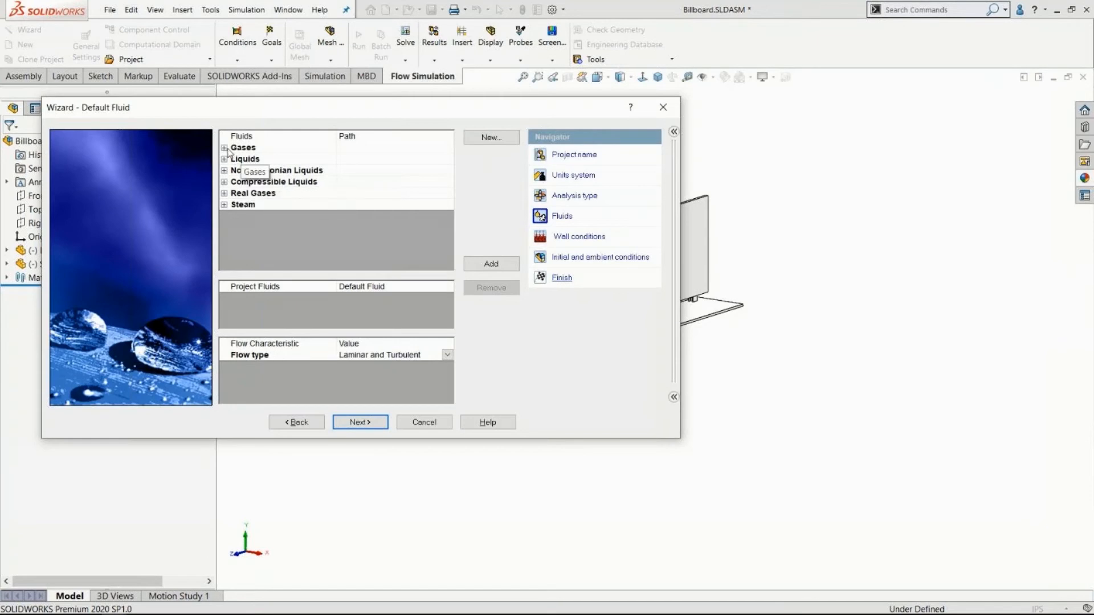
Add Air from the pre-defined gases as the default project fluid with the Laminar and Turbulent flow type.
click(225, 148)
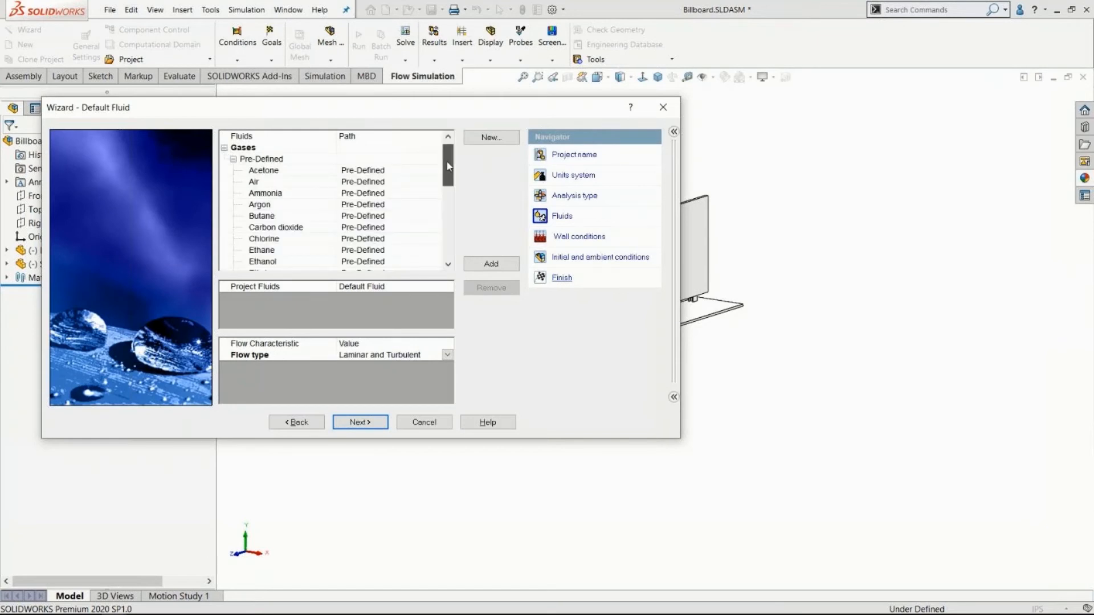
scroll(446, 166, down, 1)
click(280, 176)
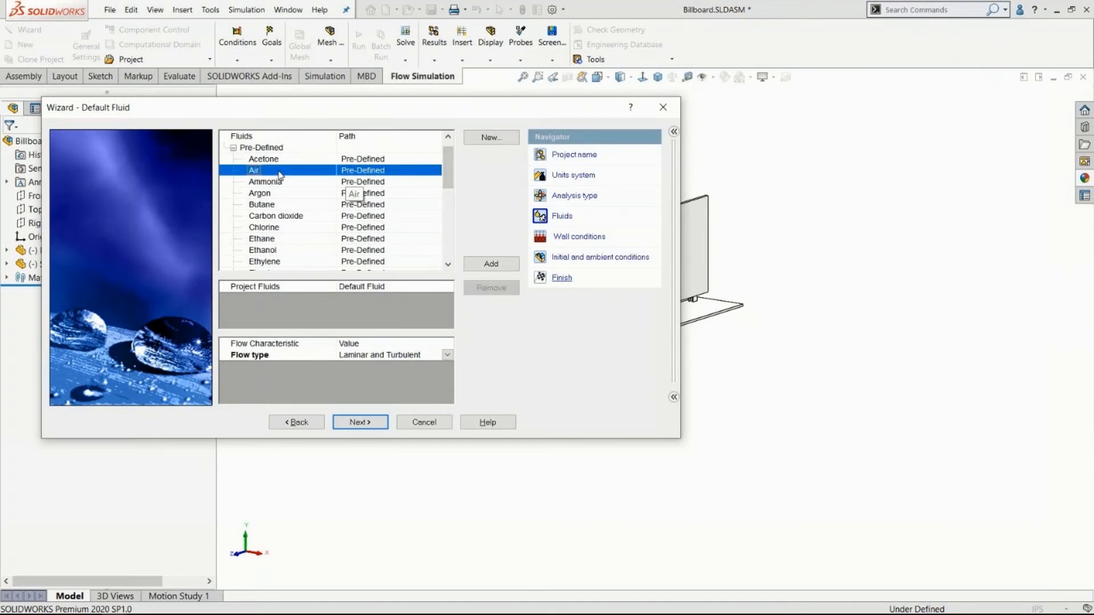
double_click(280, 171)
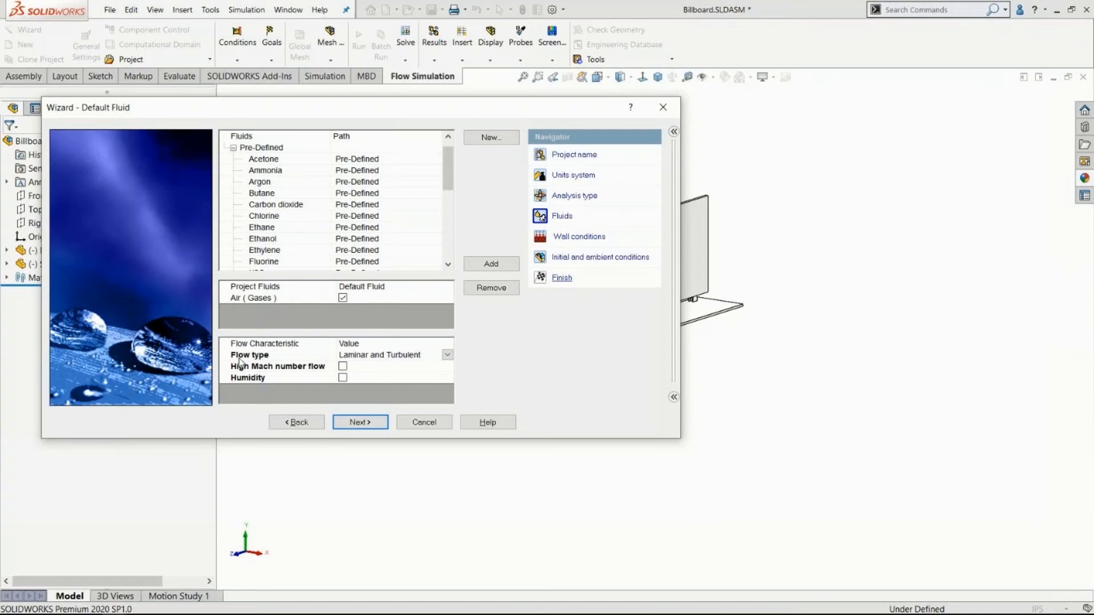
click(446, 355)
click(447, 354)
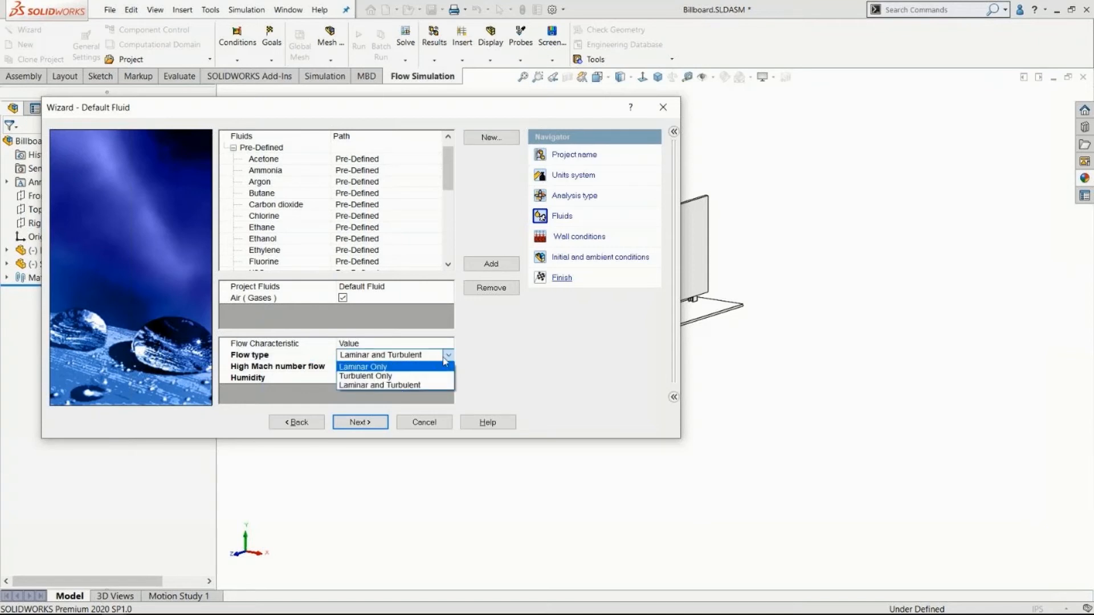
click(422, 385)
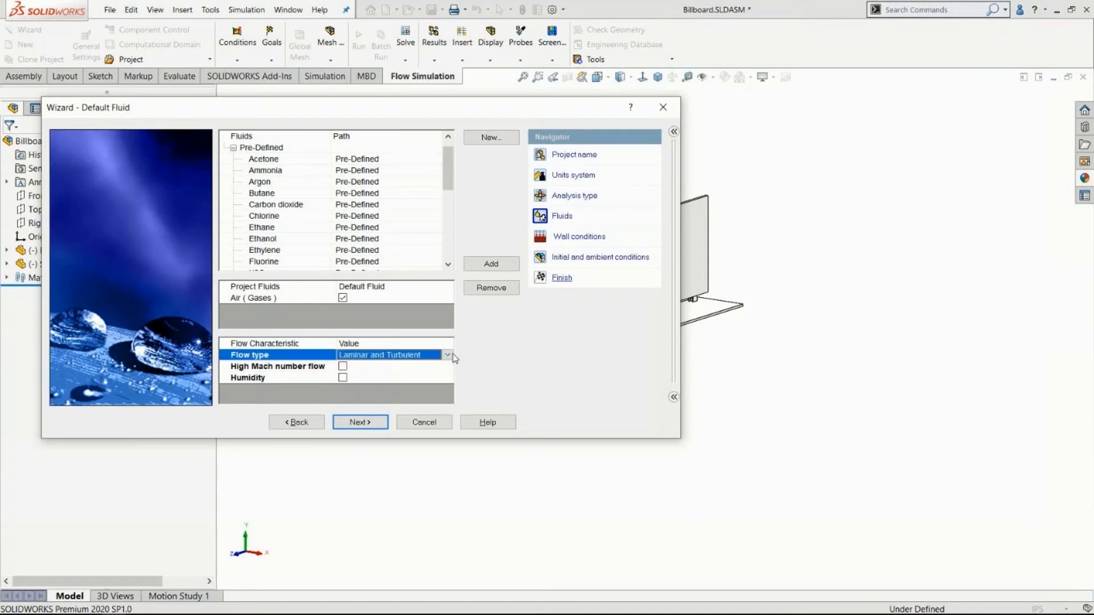
click(358, 422)
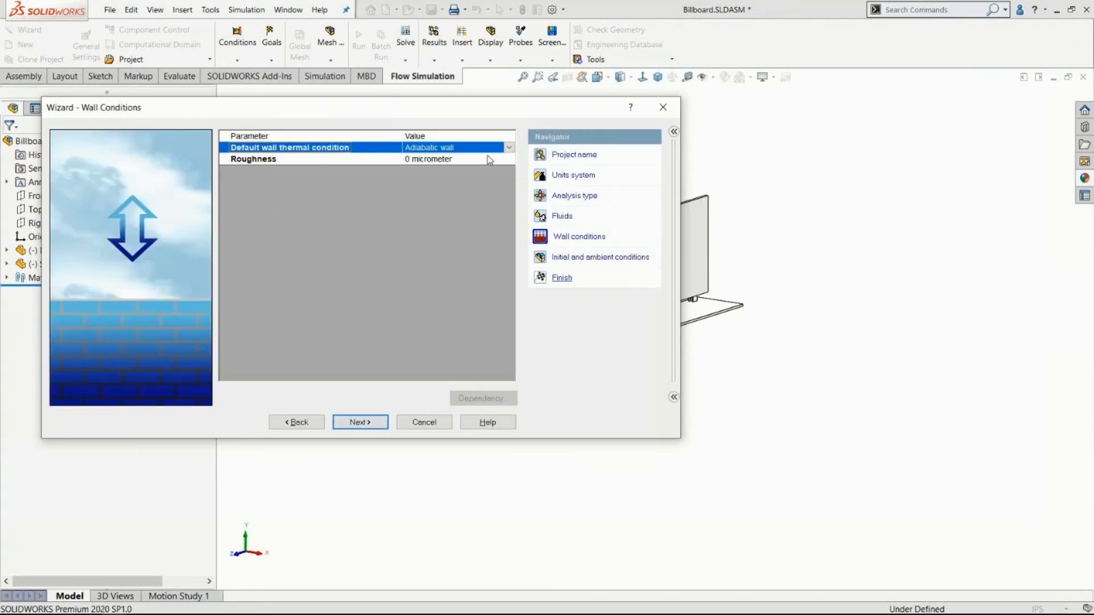
Accept Adiabatic wall as the default wall thermal condition after checking the alternatives, with 0 micrometer roughness.
click(509, 148)
click(511, 149)
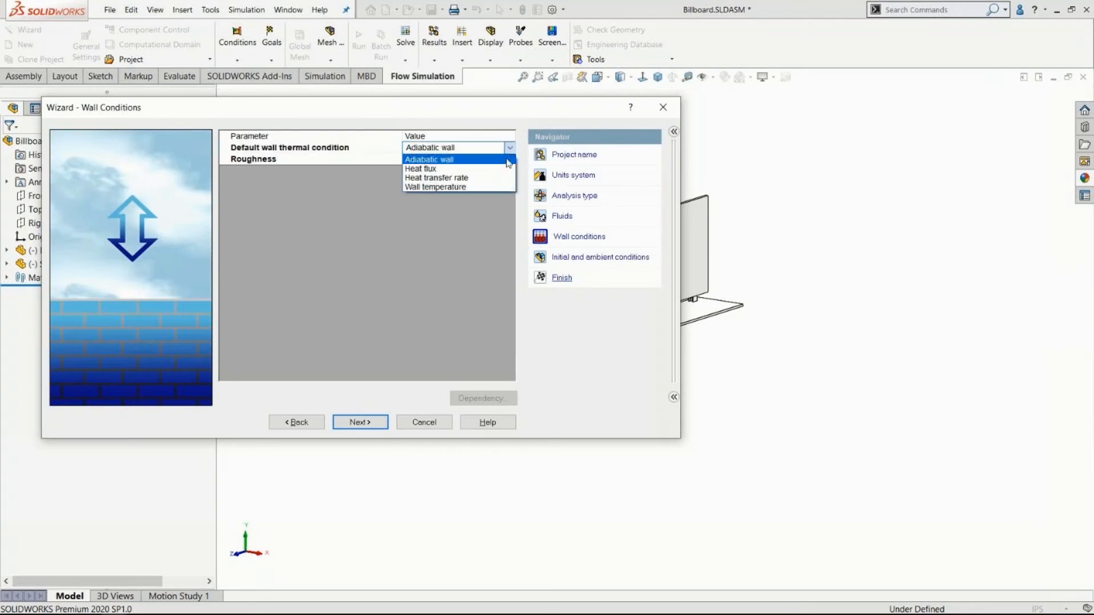
click(480, 223)
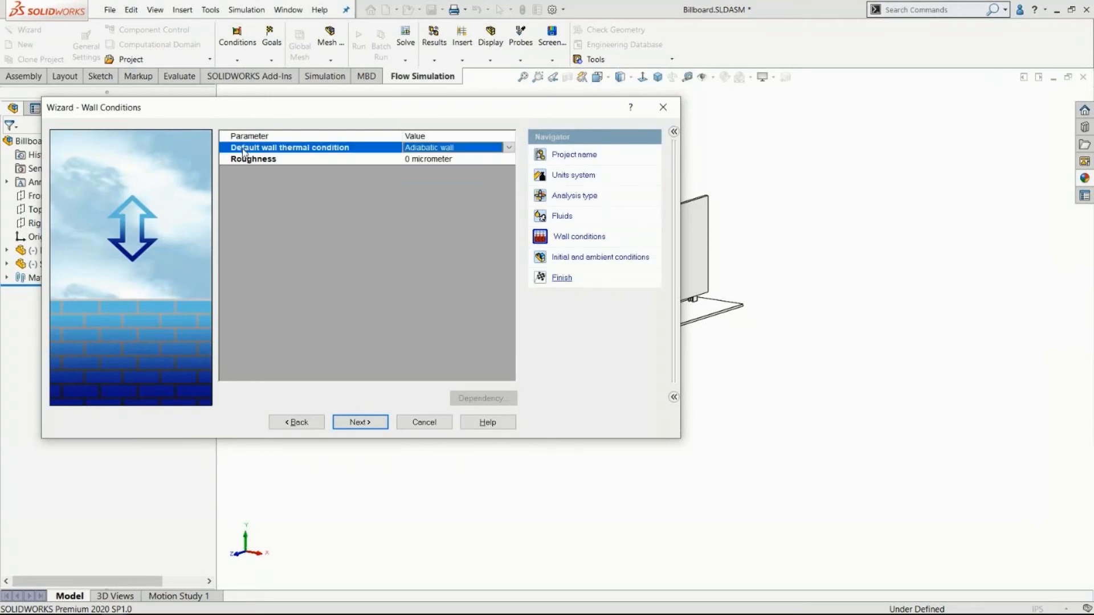
click(360, 423)
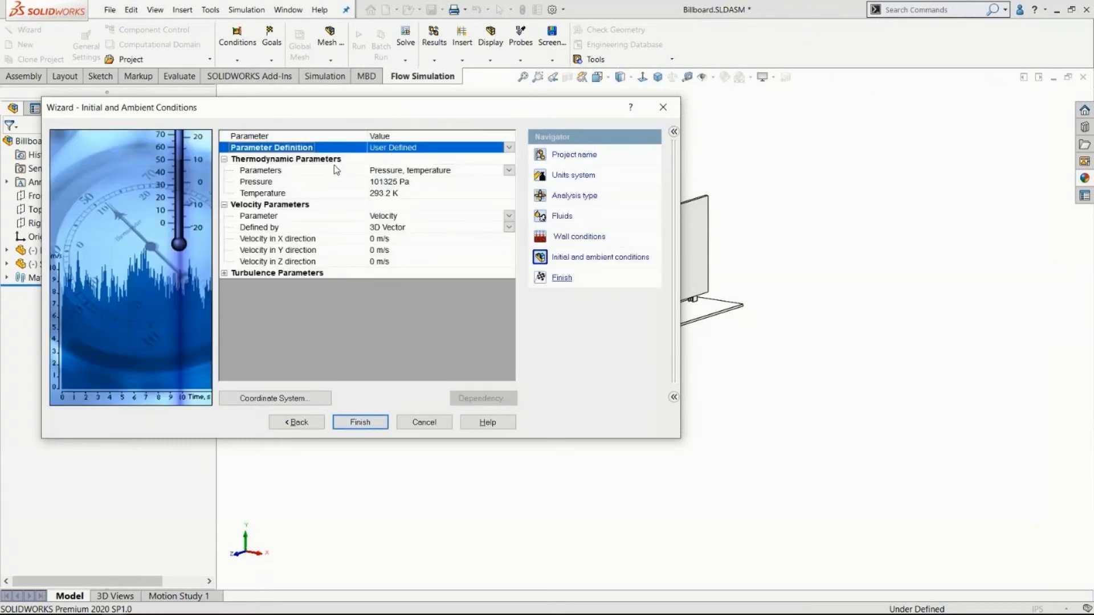
Set the ambient velocity in the X direction to -40 m/s, checking its direction against the billboard model.
click(257, 159)
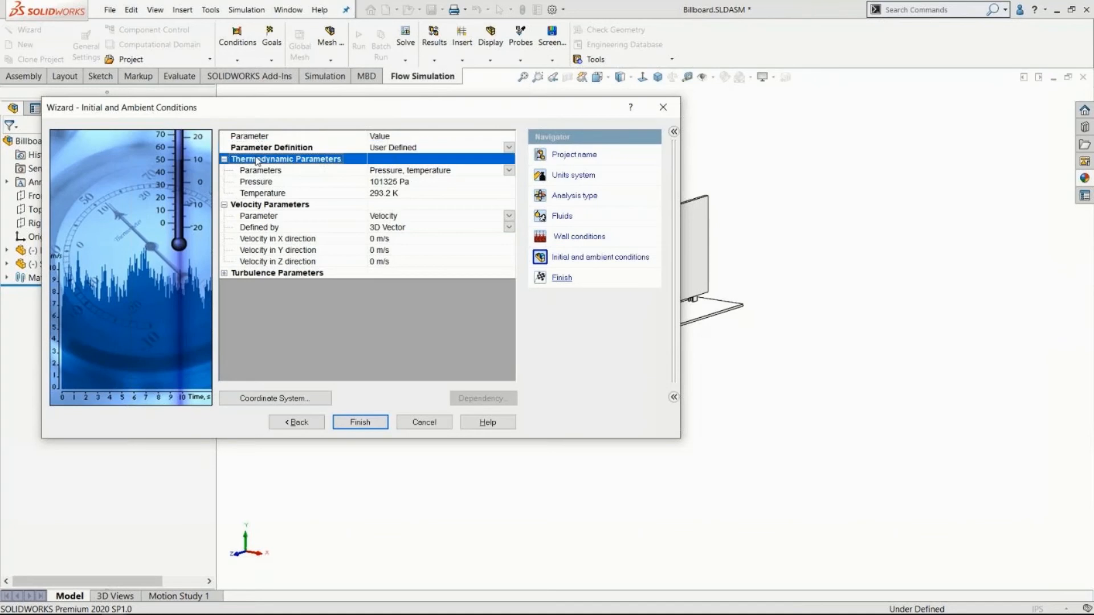
click(225, 160)
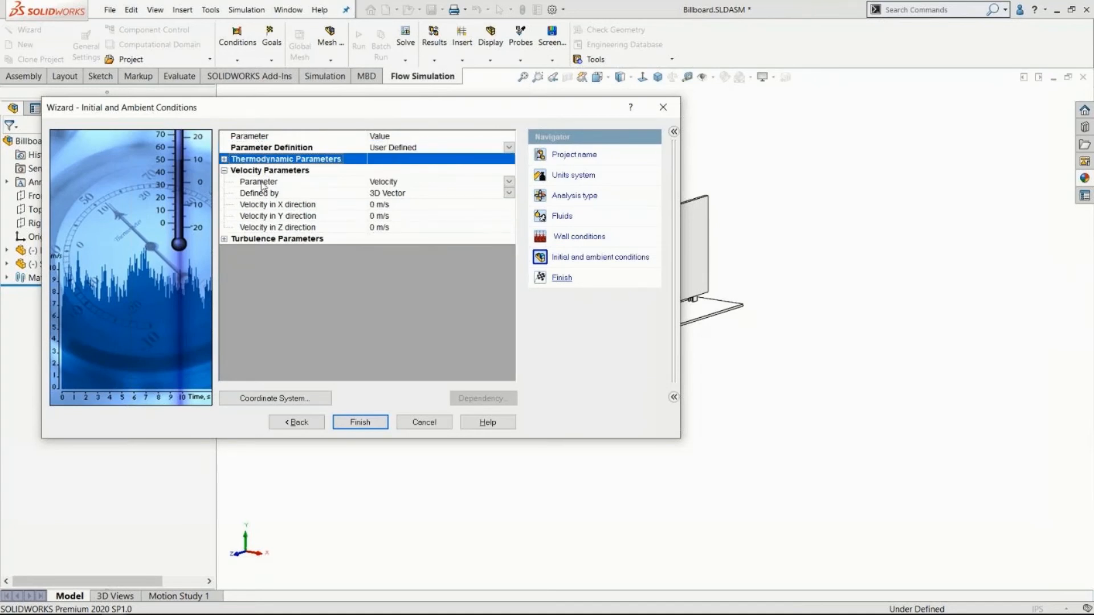
drag(294, 114, 88, 57)
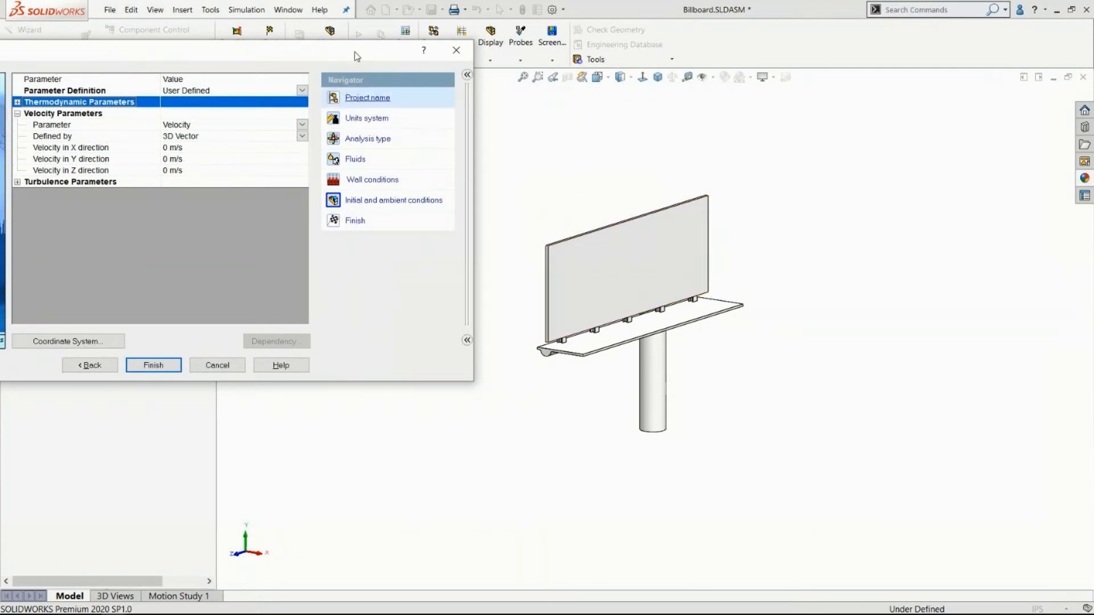
drag(354, 56, 546, 57)
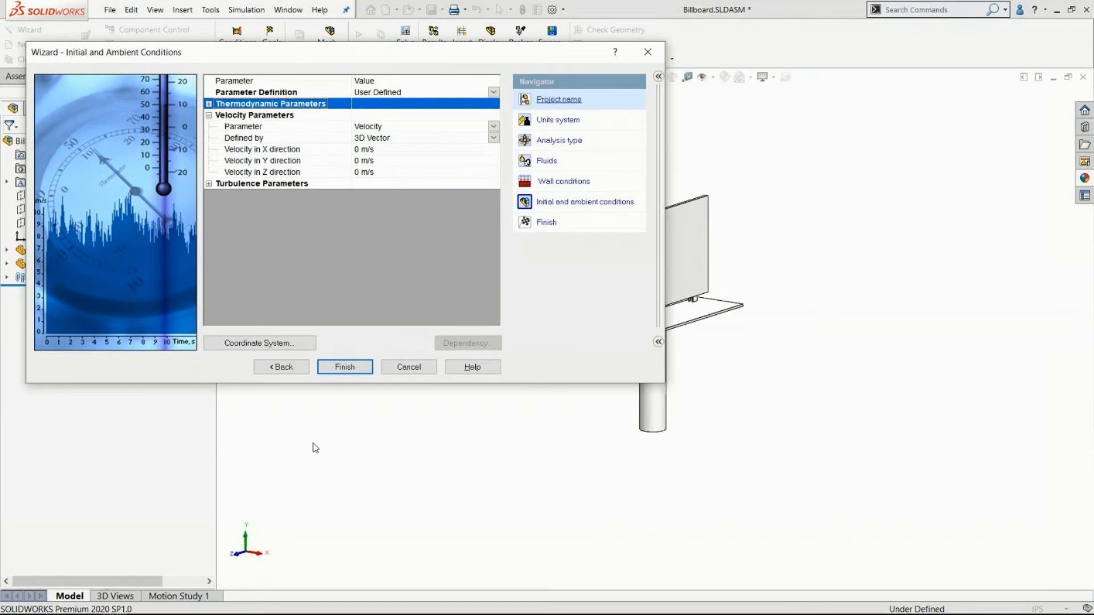
click(294, 150)
click(363, 148)
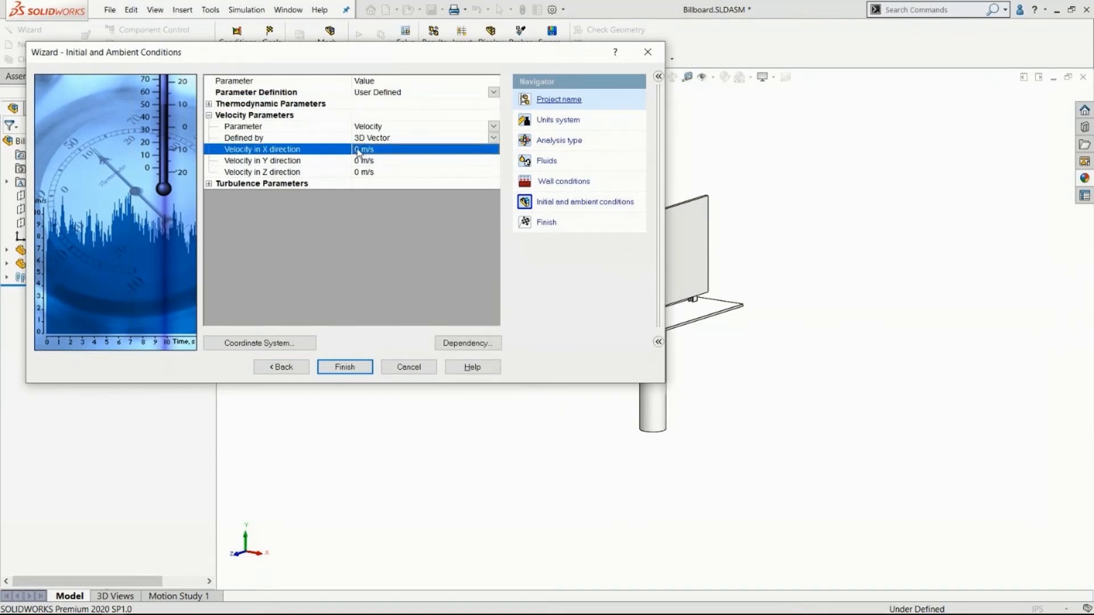
text(-40)
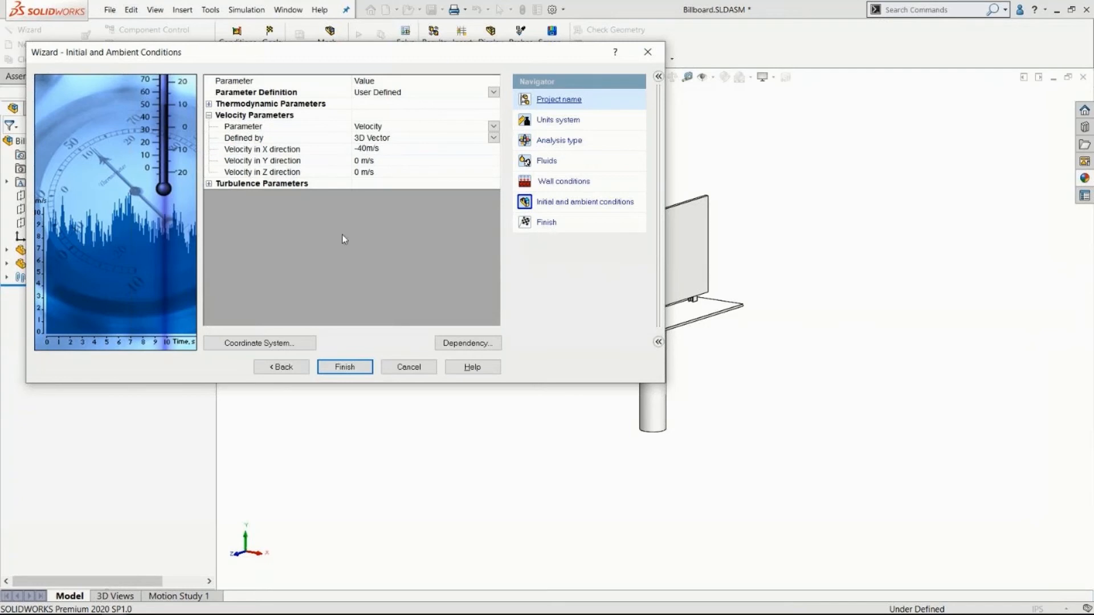
key(Return)
drag(457, 57, 415, 61)
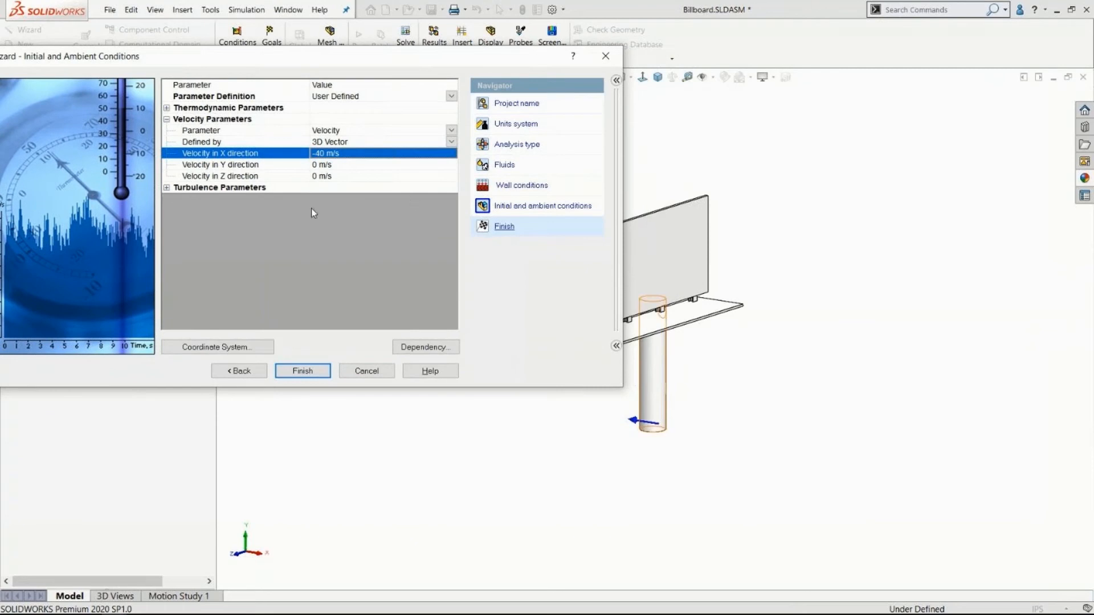
Review the alternatives for how the ambient velocity vector is defined.
click(226, 143)
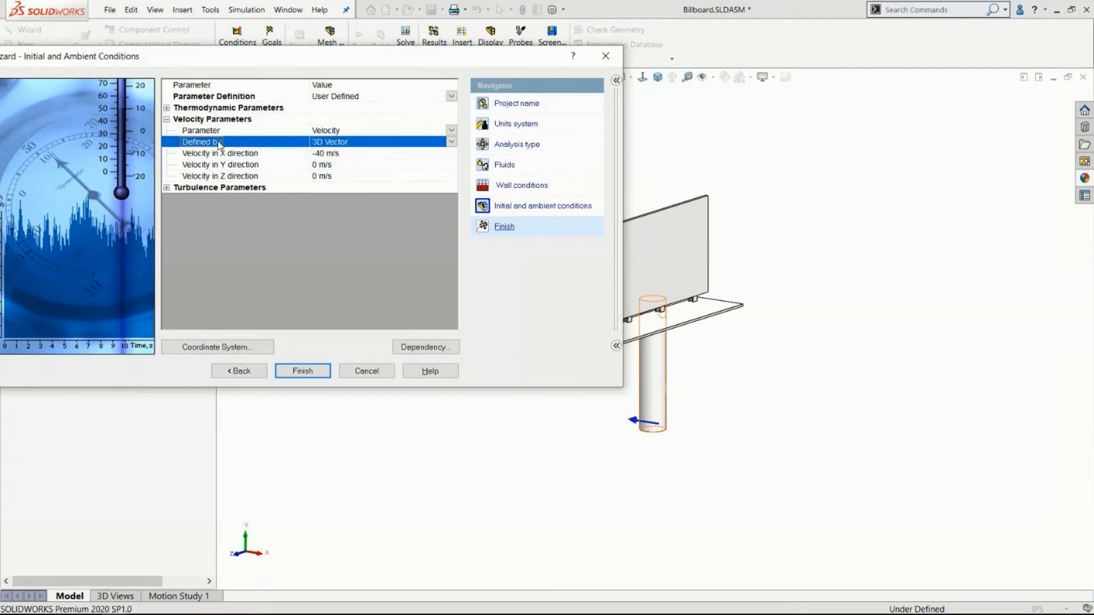
click(452, 144)
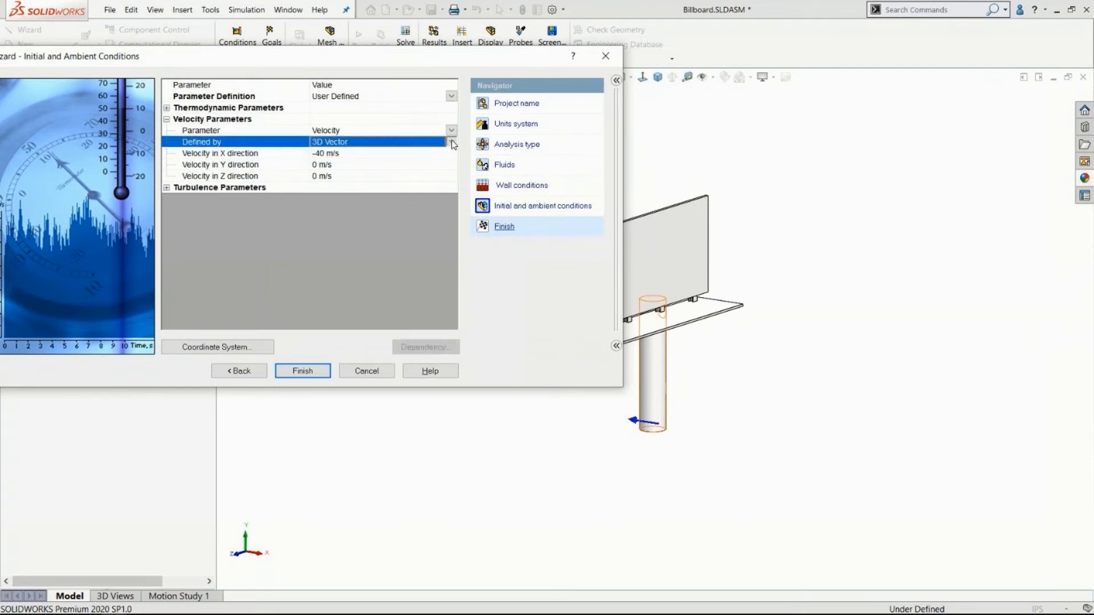
click(452, 144)
click(452, 145)
Review the dependency types available for the ambient velocity in the X direction, then discard the dependency settings.
click(242, 165)
click(243, 153)
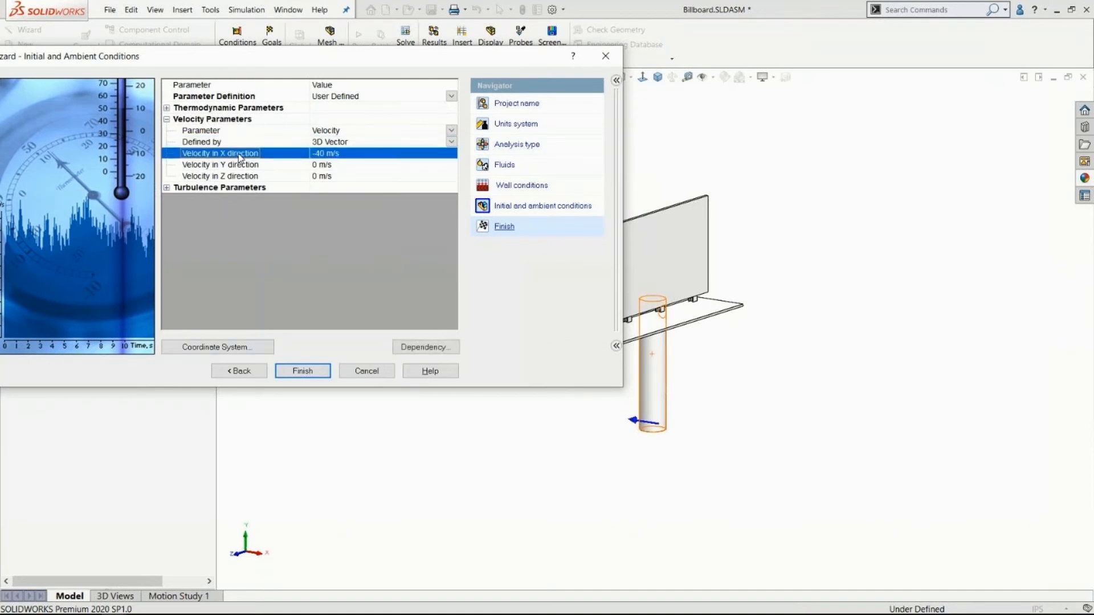
click(420, 347)
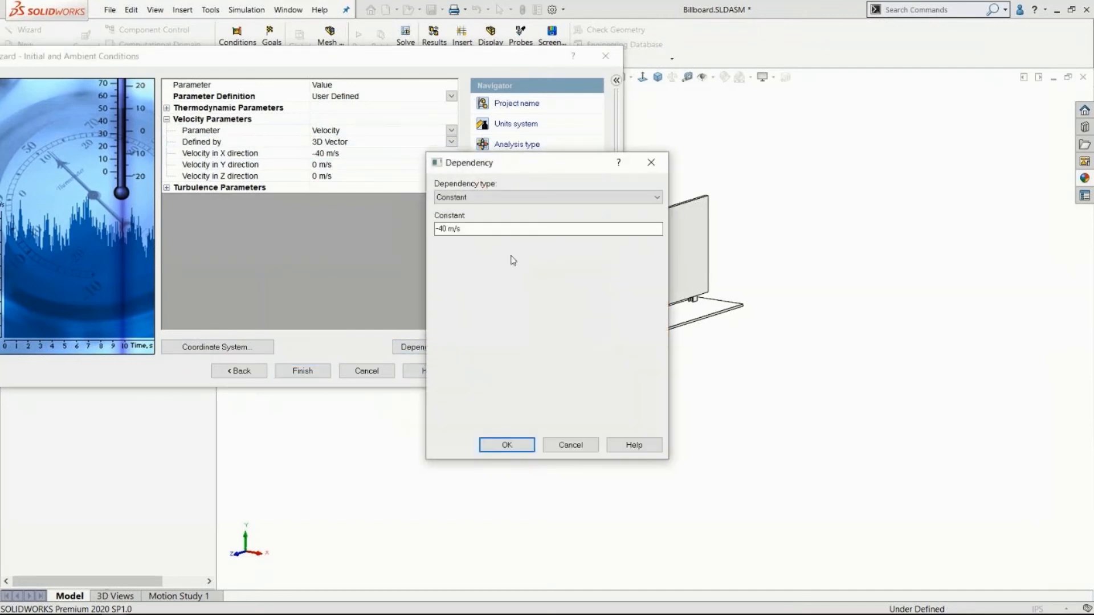
click(472, 198)
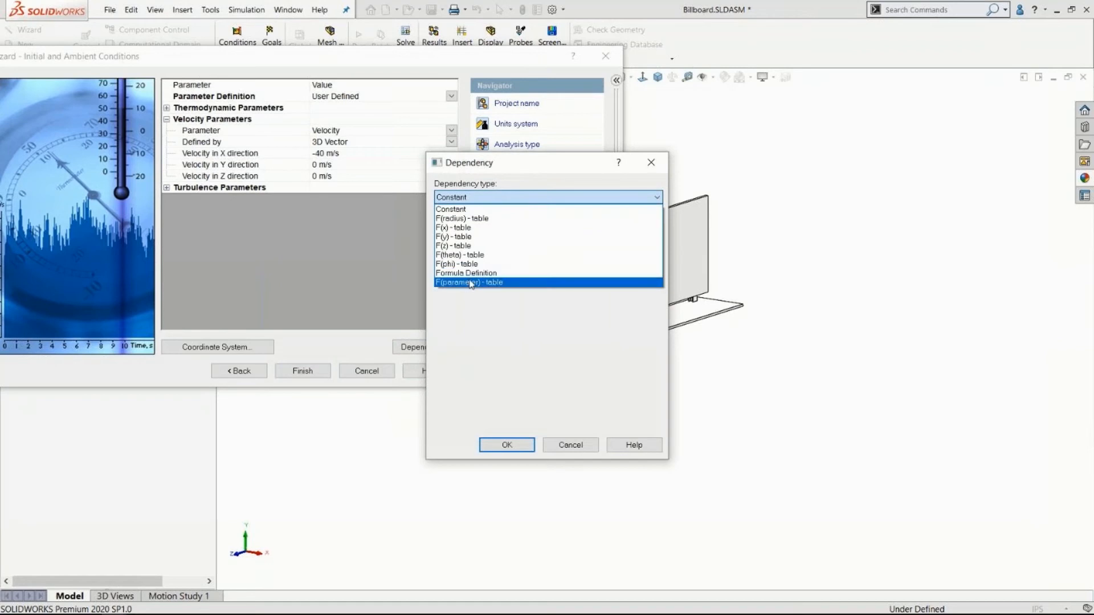
click(465, 209)
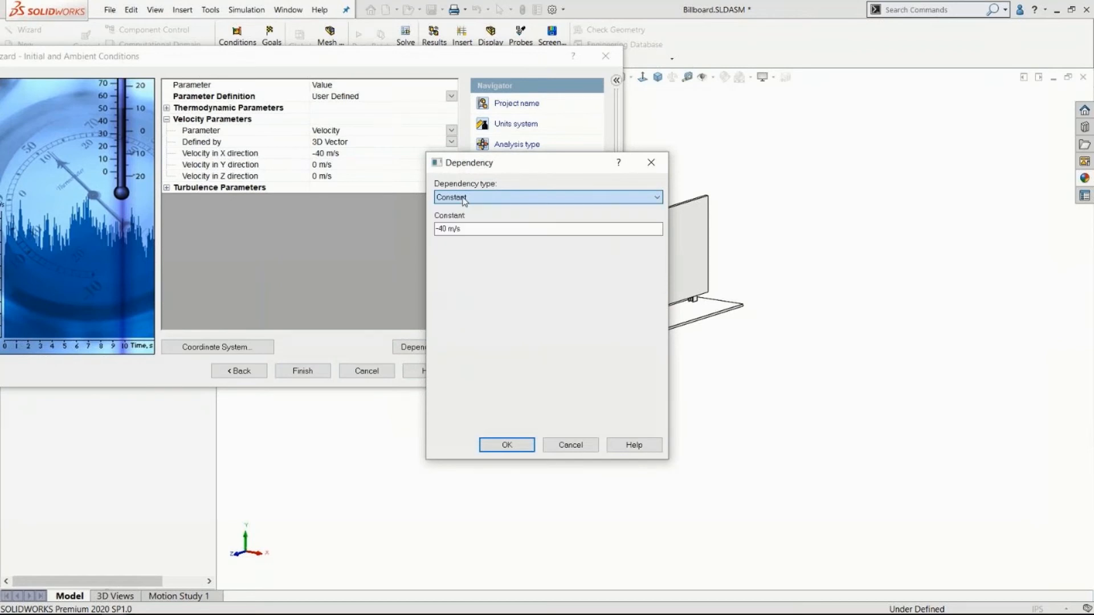
click(570, 445)
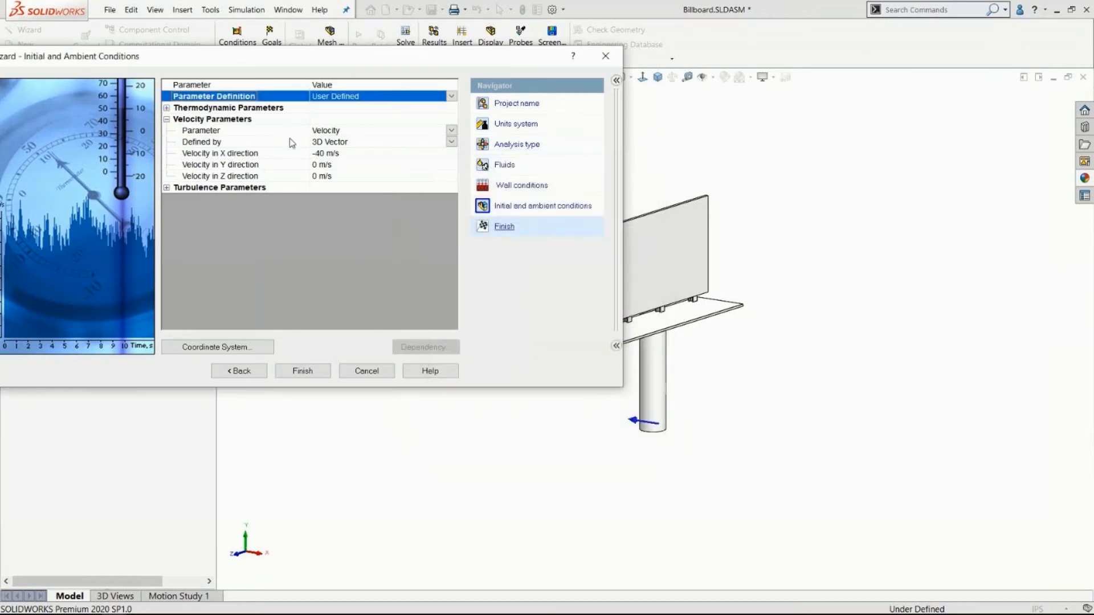
click(259, 153)
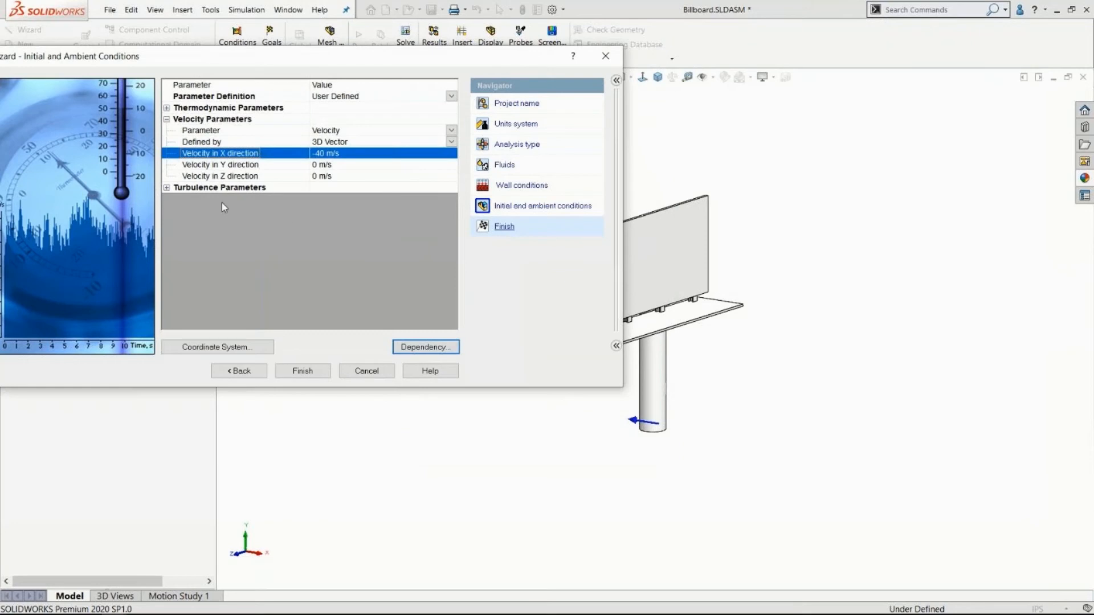
Finish the wizard to create the BillBoard flow project and inspect its default computational domain around the model.
click(305, 371)
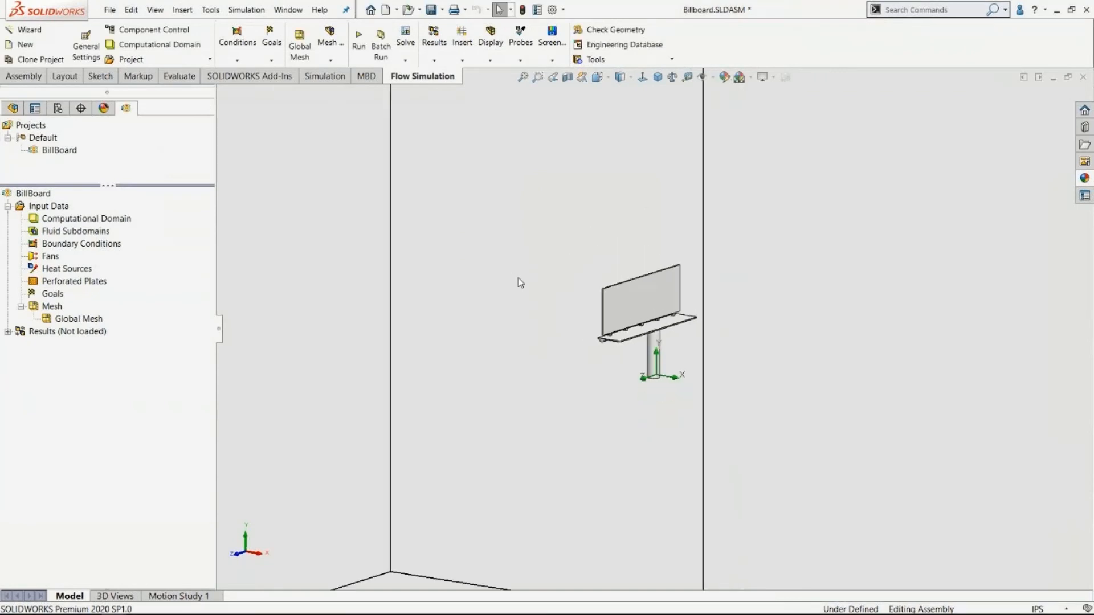
mouse_move(535, 347)
middle_down()
mouse_move(401, 330)
mouse_move(523, 351)
middle_up()
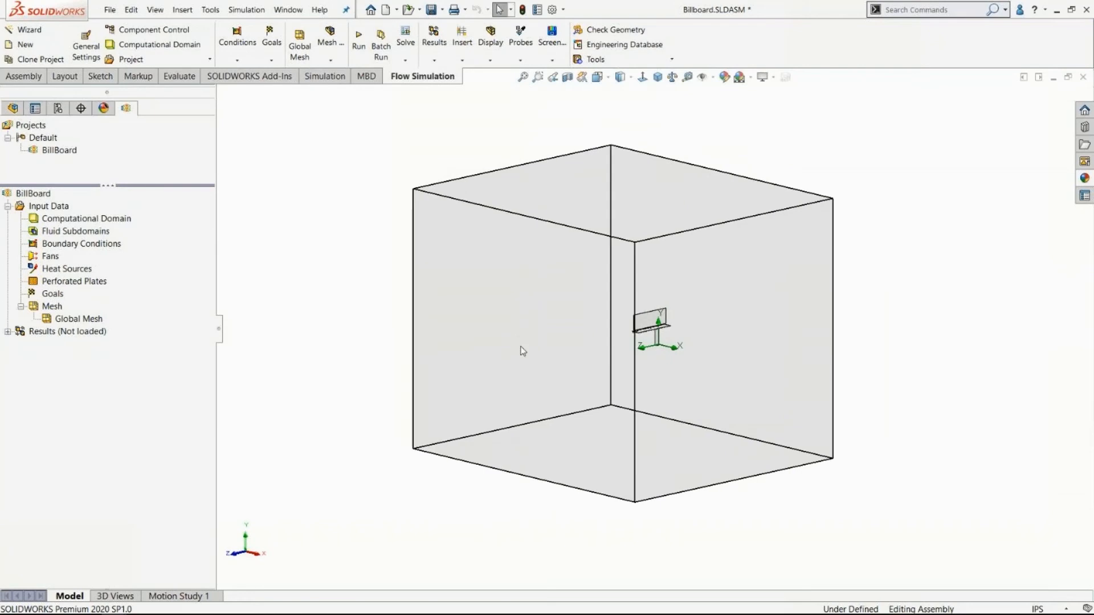
click(69, 220)
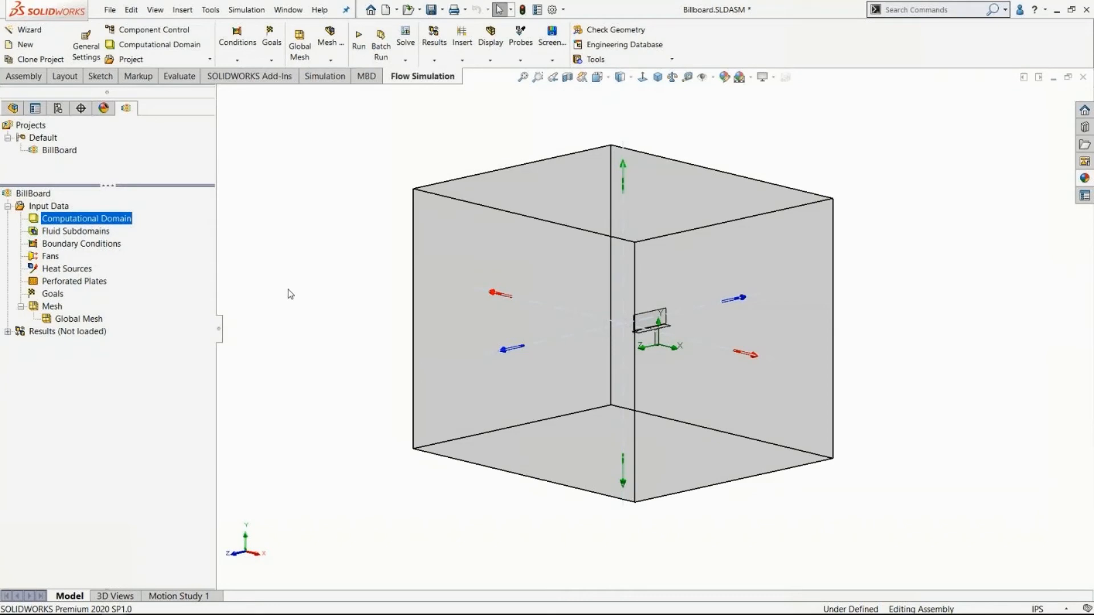
click(340, 274)
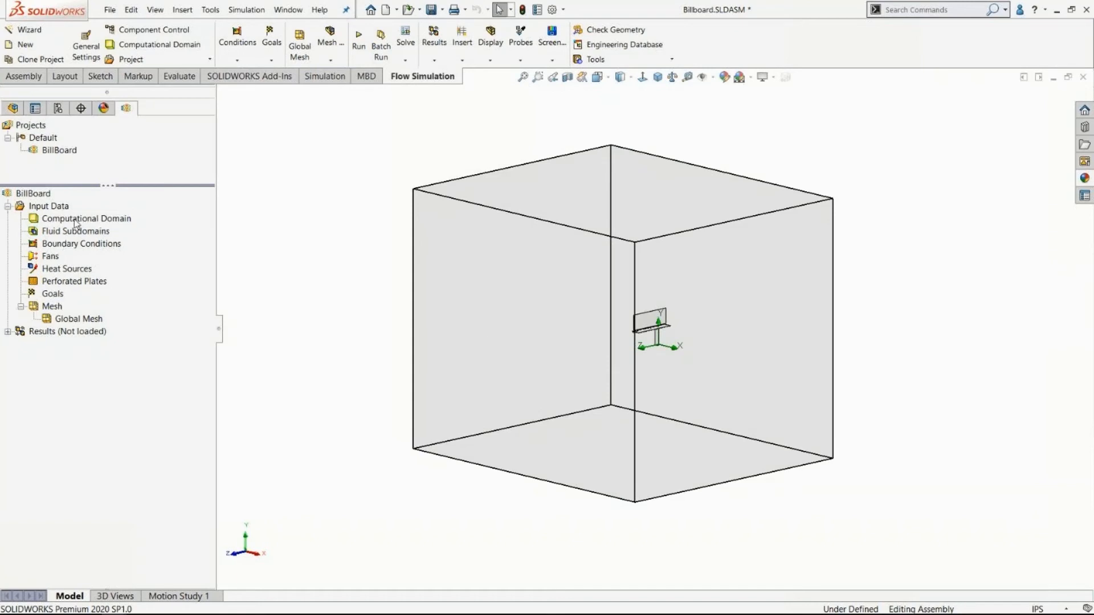
Edit the computational domain and set its X limits to 30.5 m and -30.5 m.
right_click(76, 222)
click(114, 223)
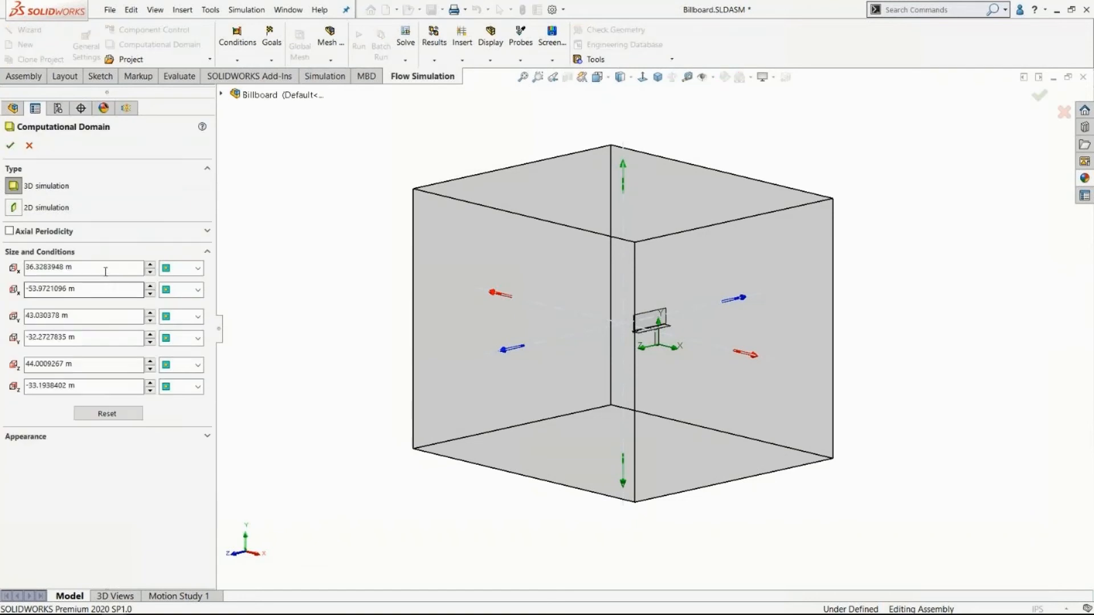
click(106, 269)
text(3)
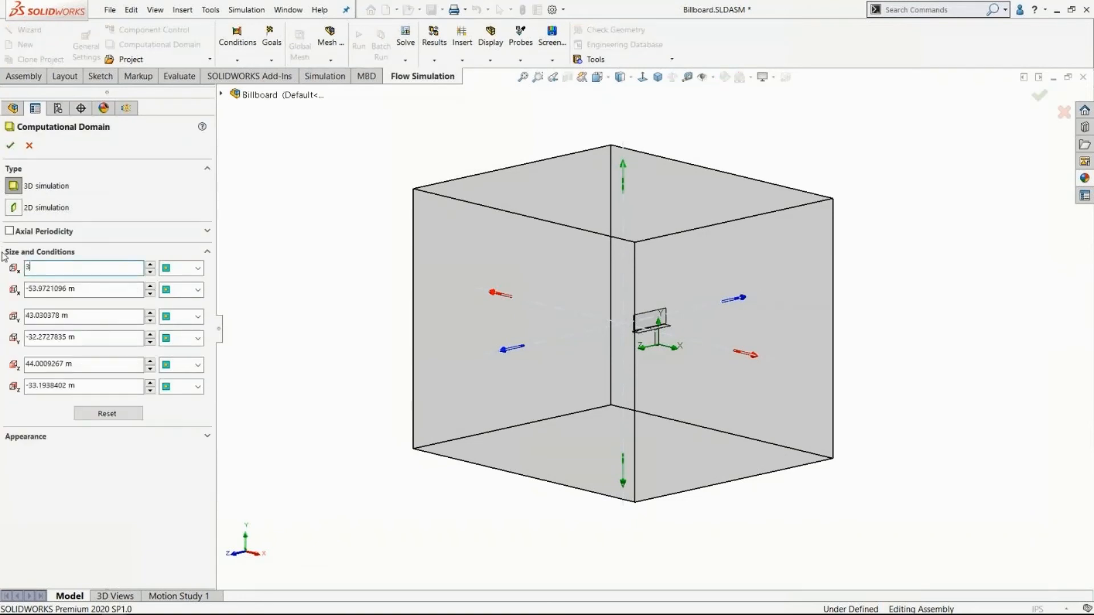
text(0.5)
key(Tab)
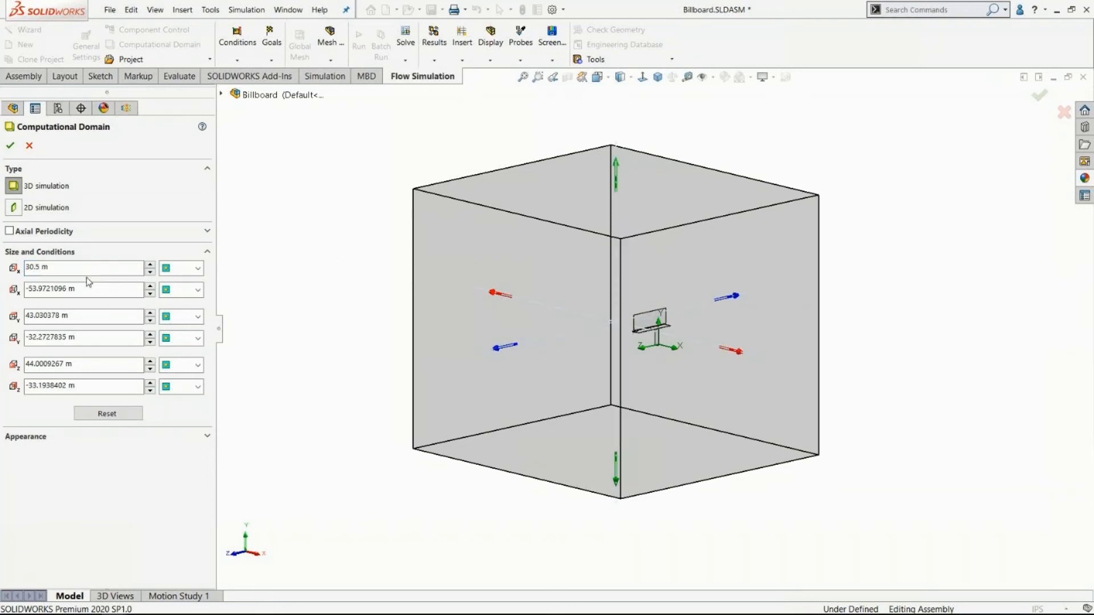
text(-)
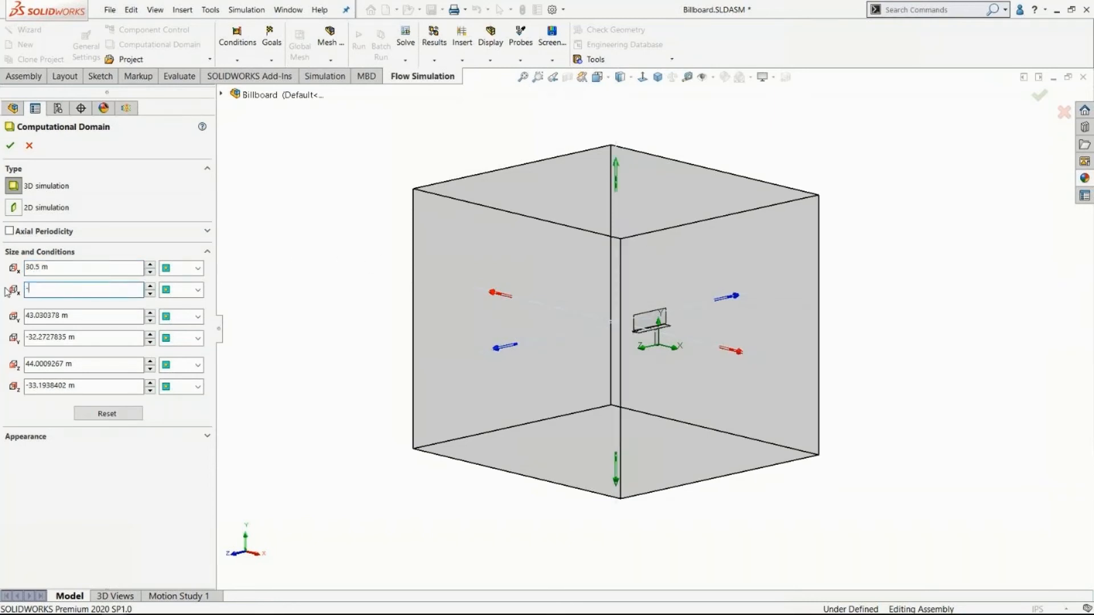
text(30.5)
click(308, 231)
Set the computational domain's Y limits to 26 m maximum and 0 m minimum.
drag(77, 315, 0, 301)
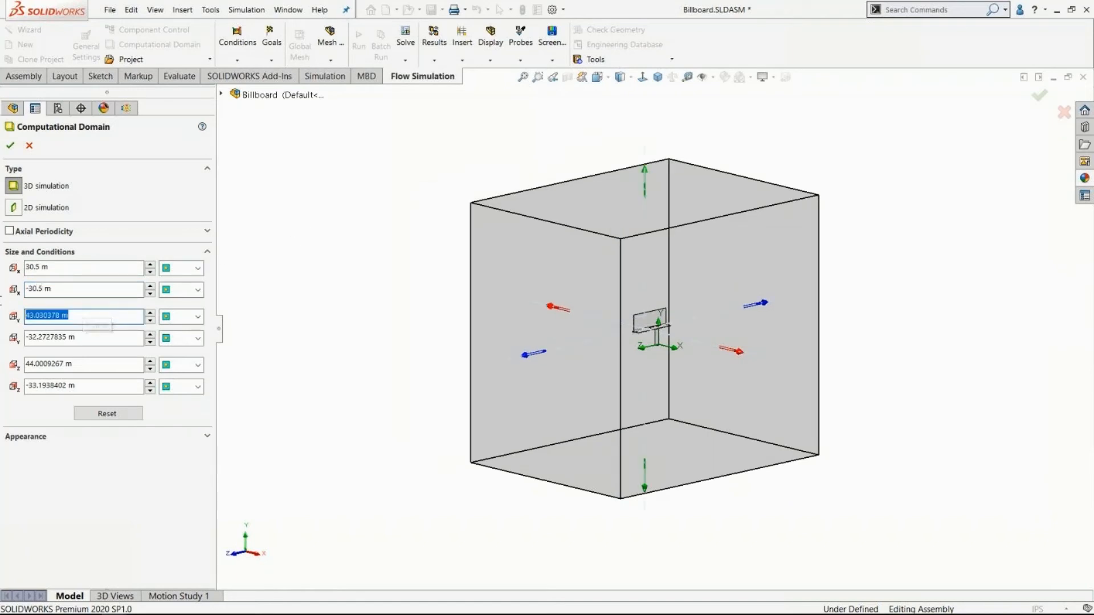
text(26)
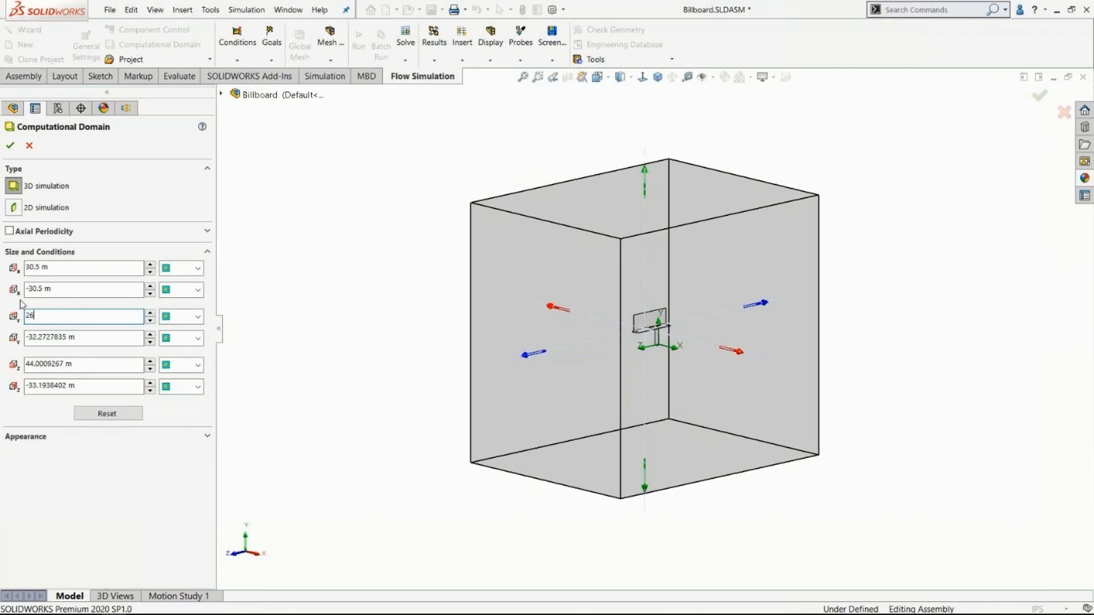
click(296, 286)
drag(103, 337, 3, 323)
text(0)
Set the computational domain's Z limits to 30.5 m and -24 m and accept the domain size.
drag(80, 365, 2, 358)
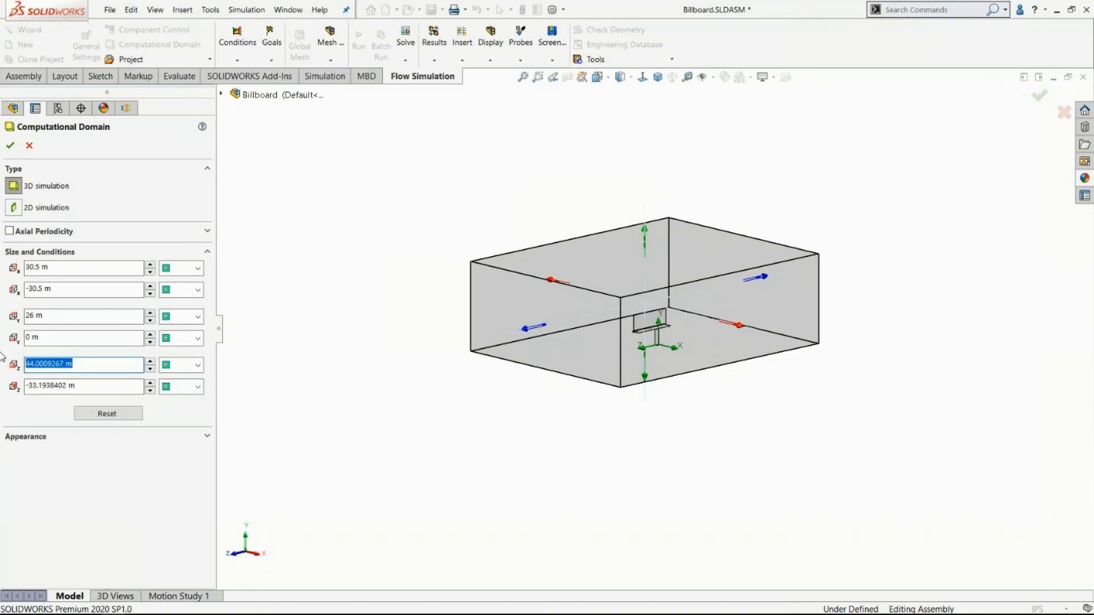
text(30.5)
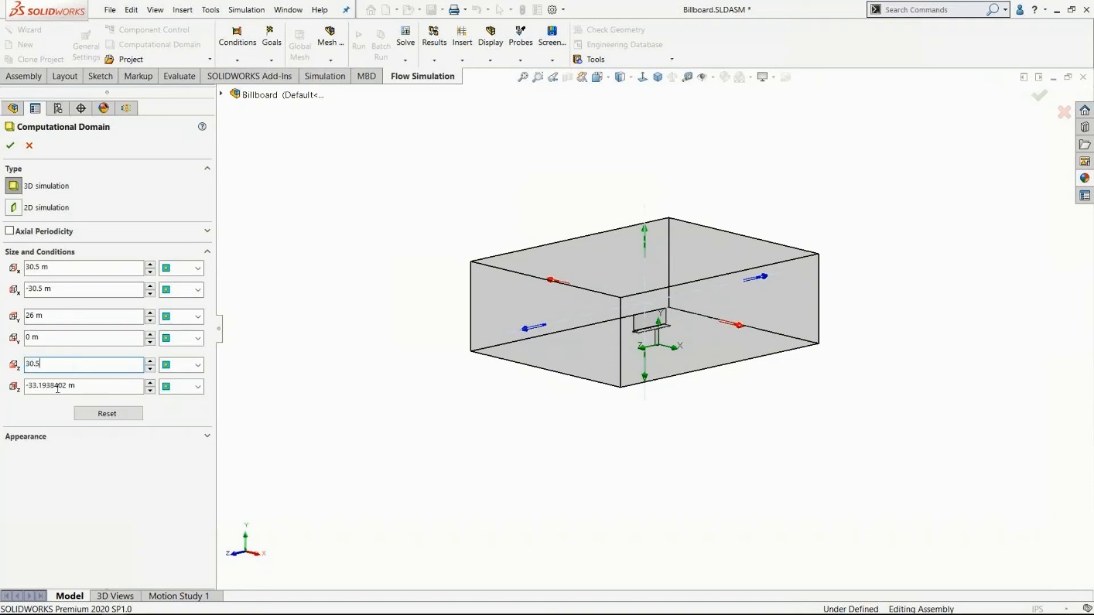
drag(86, 386, 3, 382)
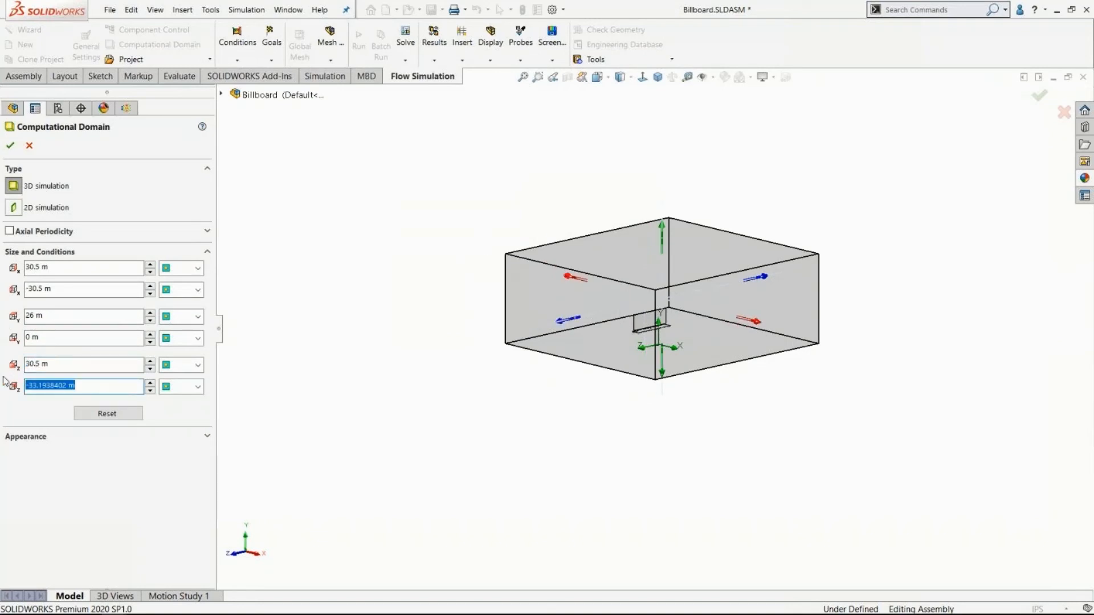
text(-24)
key(Return)
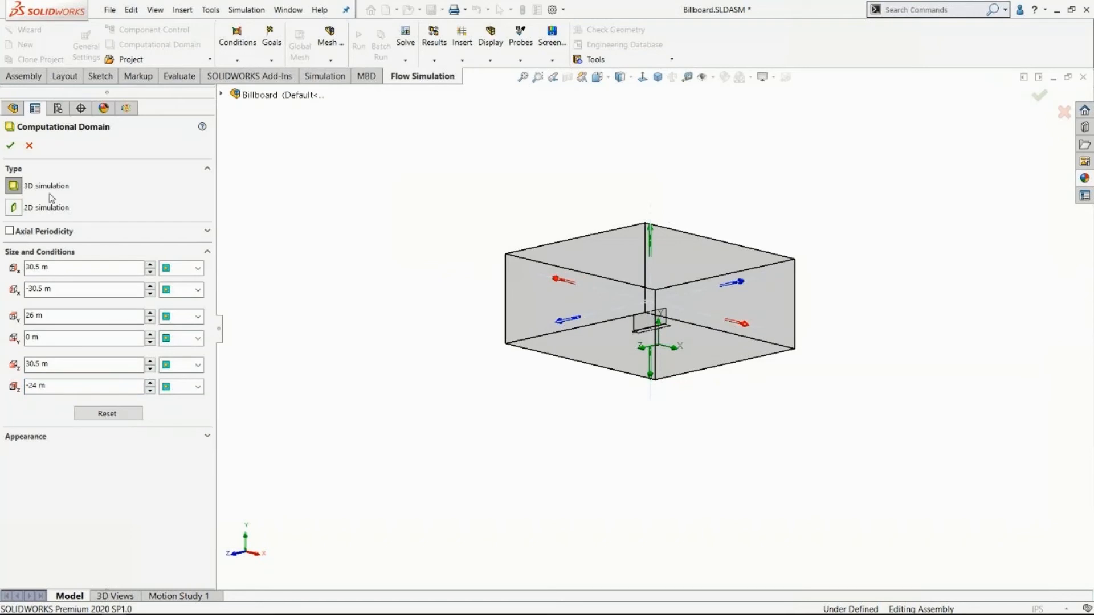
click(10, 145)
Enable a minimum gap size of 0.05 m in the automatic global mesh settings and accept them.
middle_drag(471, 332, 279, 288)
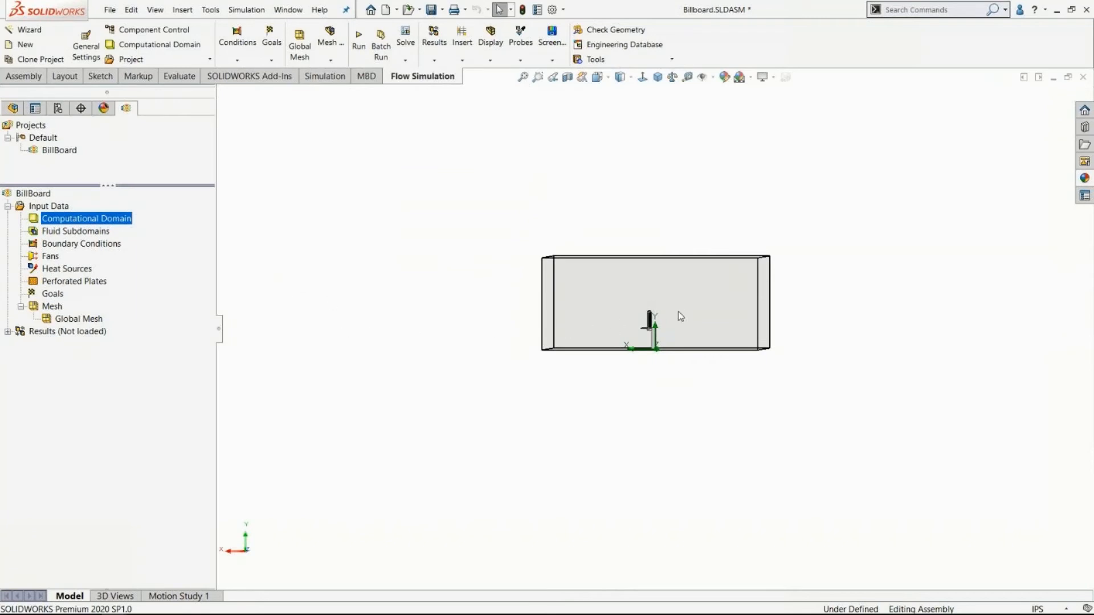
click(658, 78)
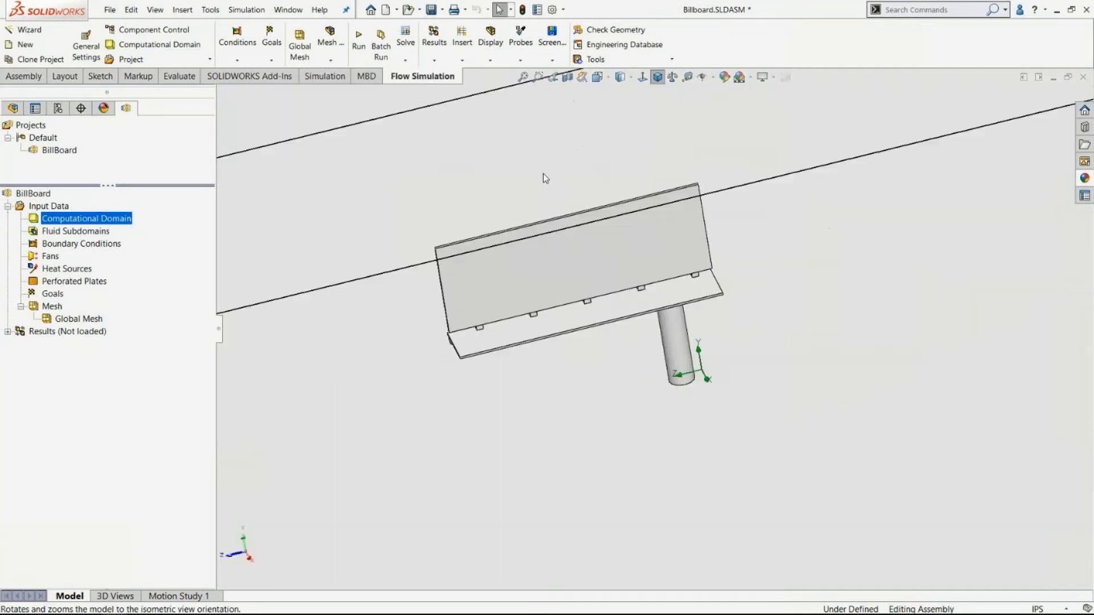
scroll(642, 392, up, 5)
mouse_move(576, 210)
middle_down()
mouse_move(574, 188)
mouse_move(585, 192)
middle_up()
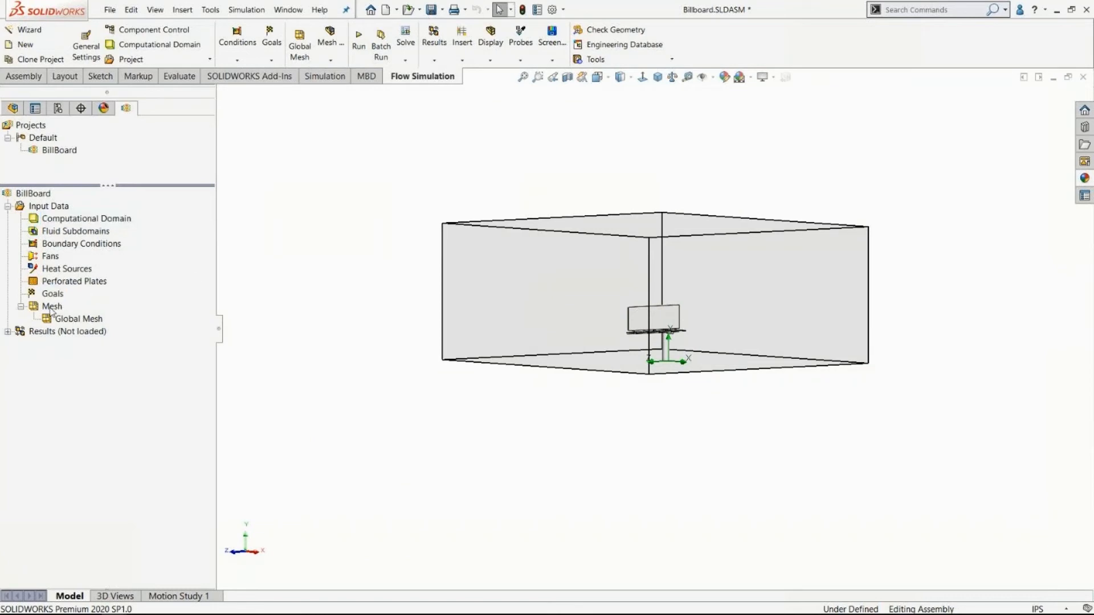
right_click(51, 307)
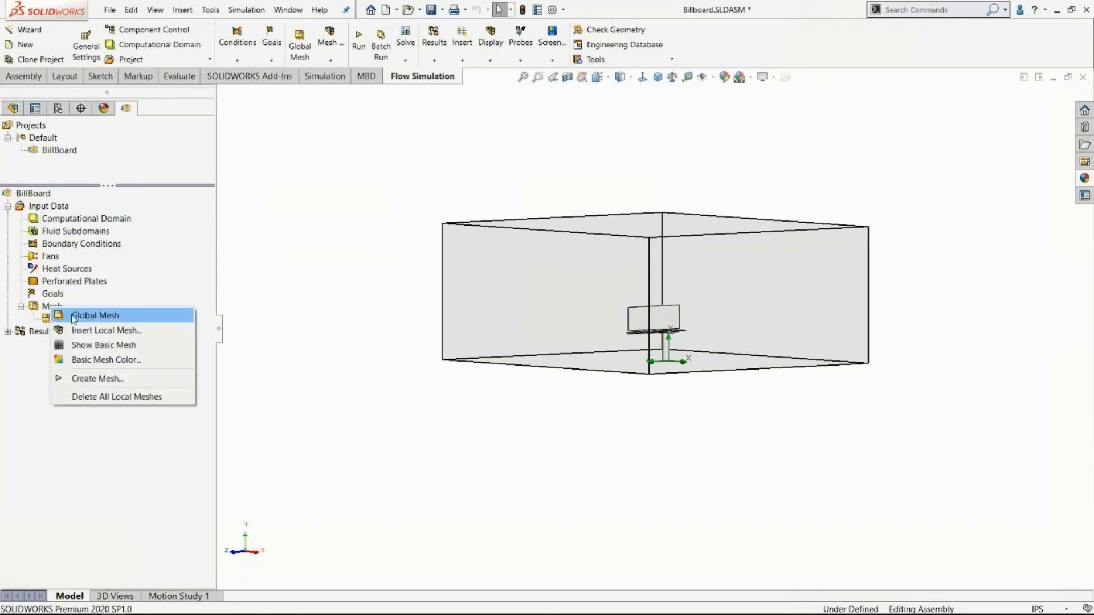
click(89, 316)
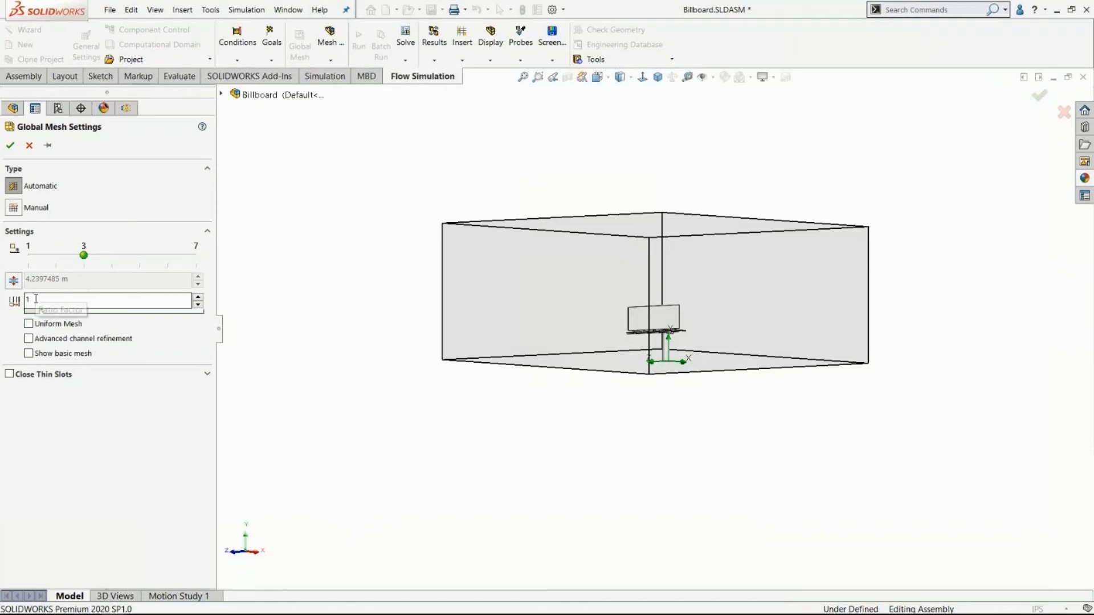
click(13, 280)
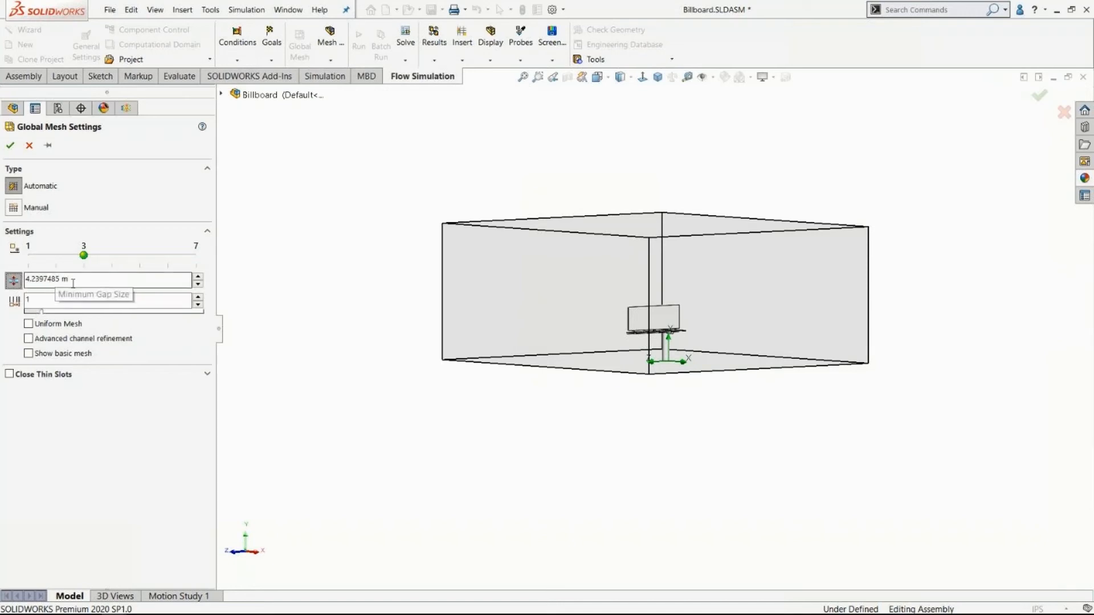
drag(89, 279, 1, 279)
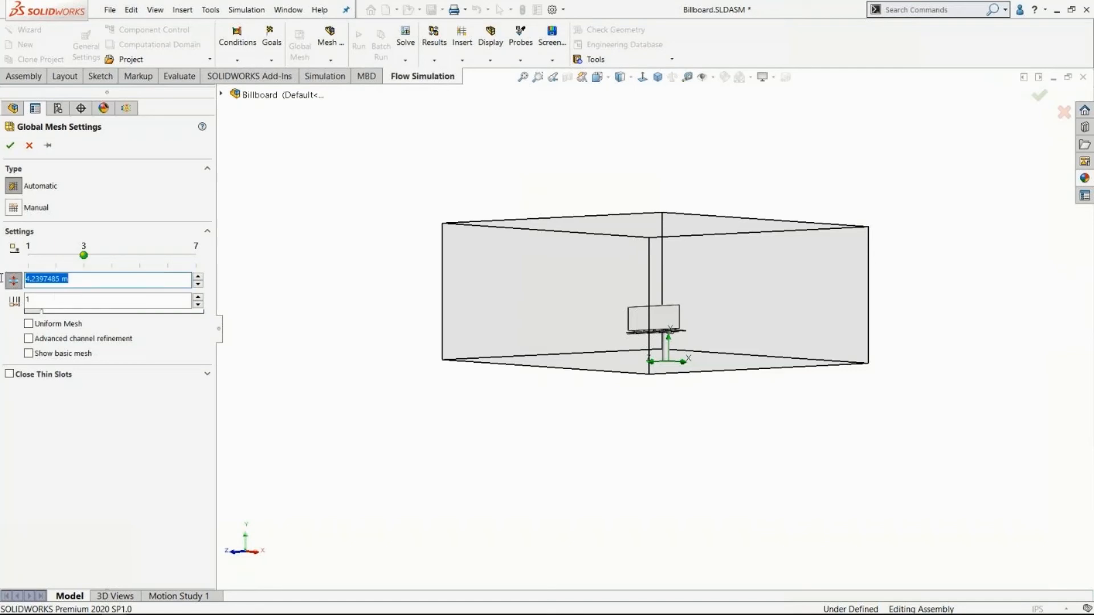
key(BackSpace)
text(.05)
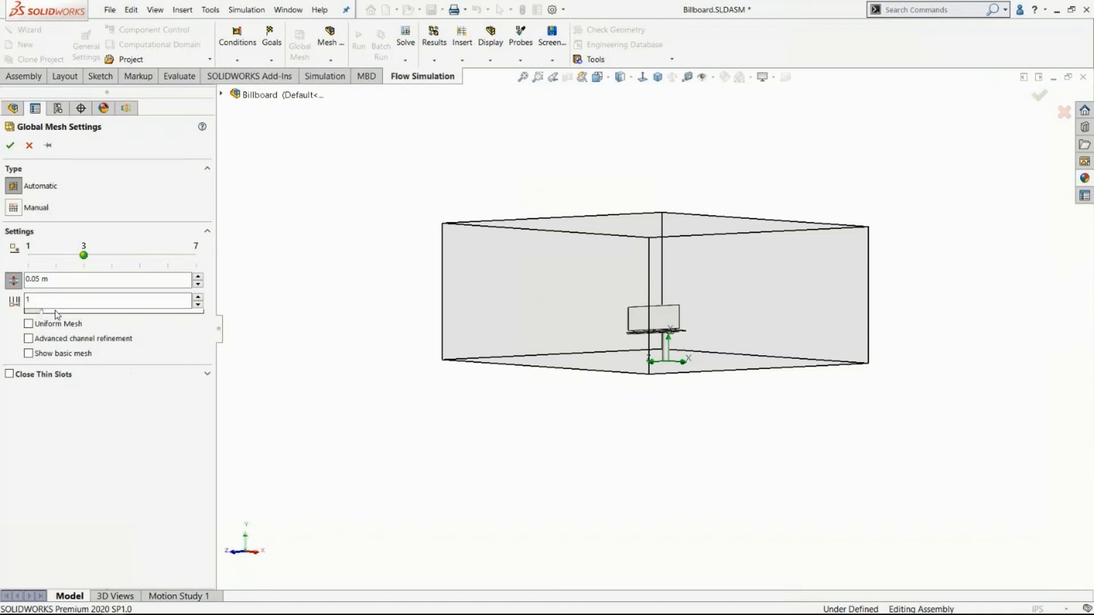
click(9, 146)
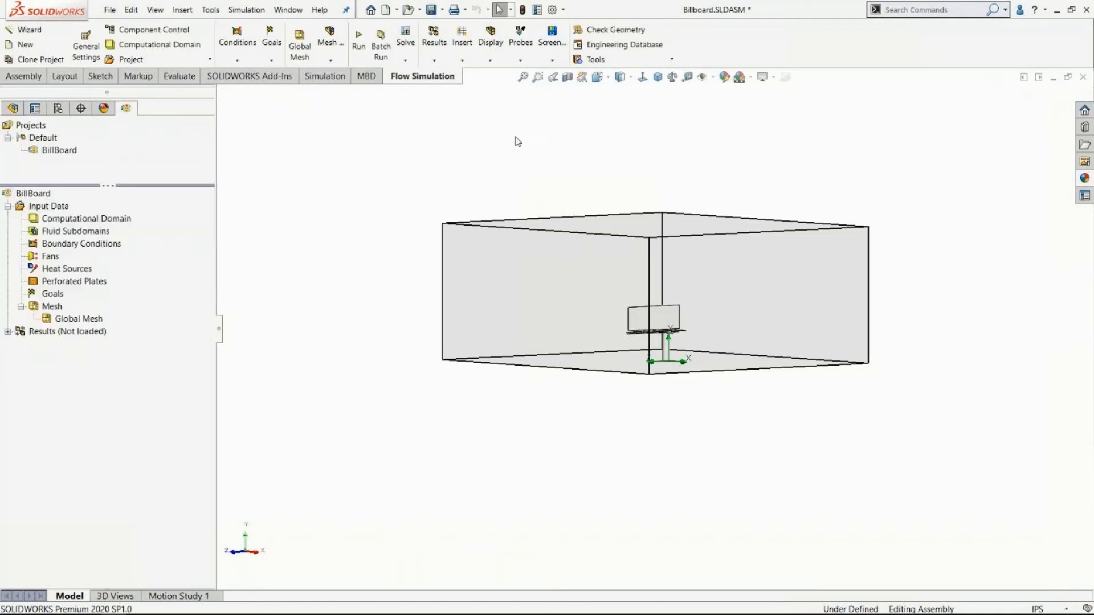
Insert a surface goal on the sign's large front face and enable the Force (X) parameter.
scroll(357, 239, down, 1)
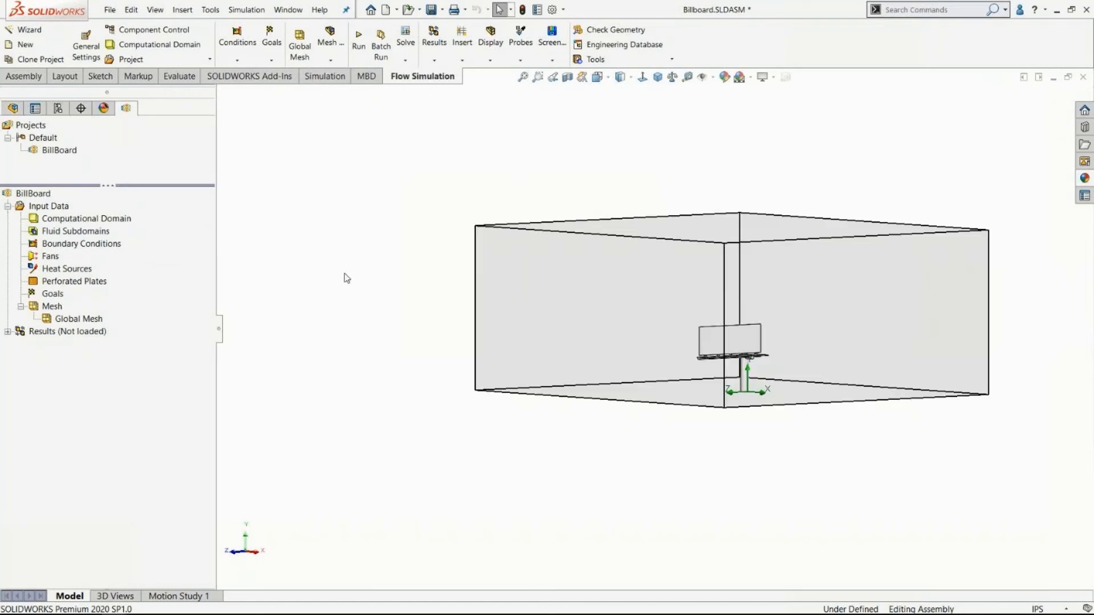
right_click(52, 297)
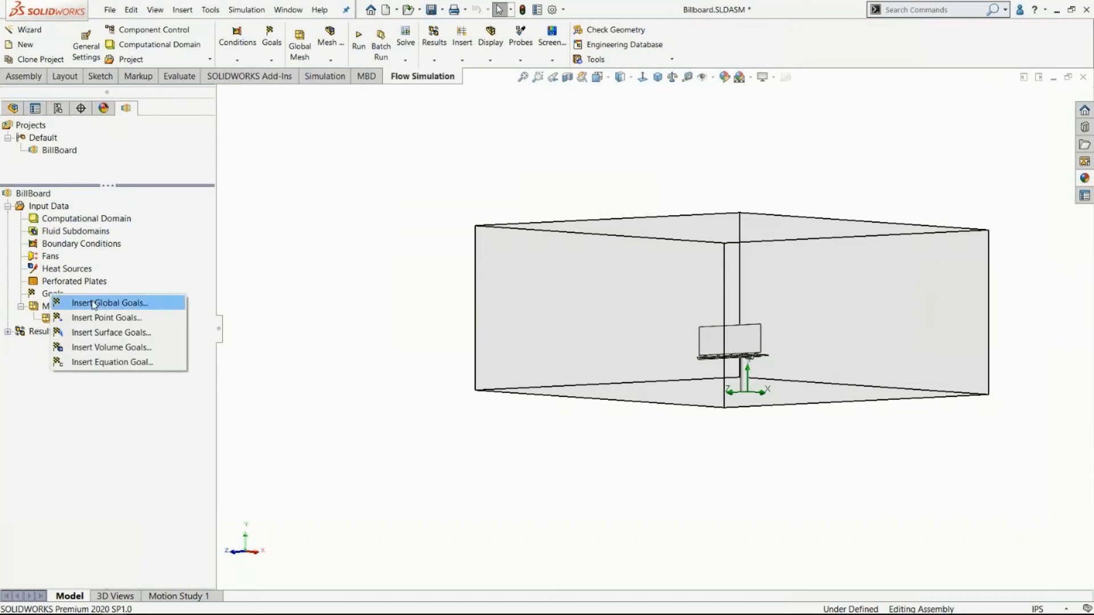
click(99, 332)
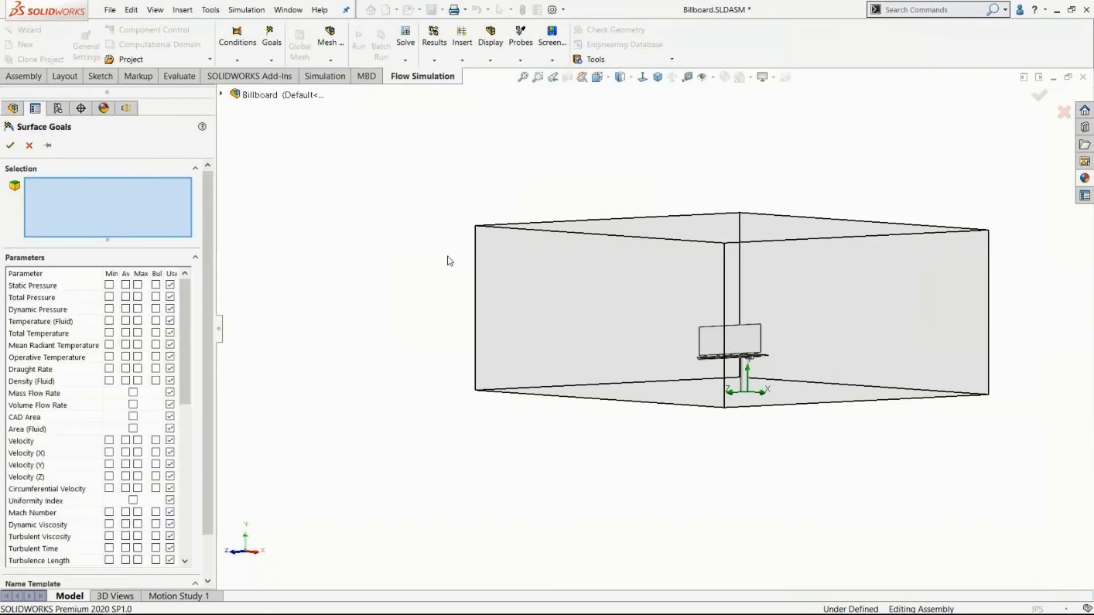
scroll(775, 333, down, 4)
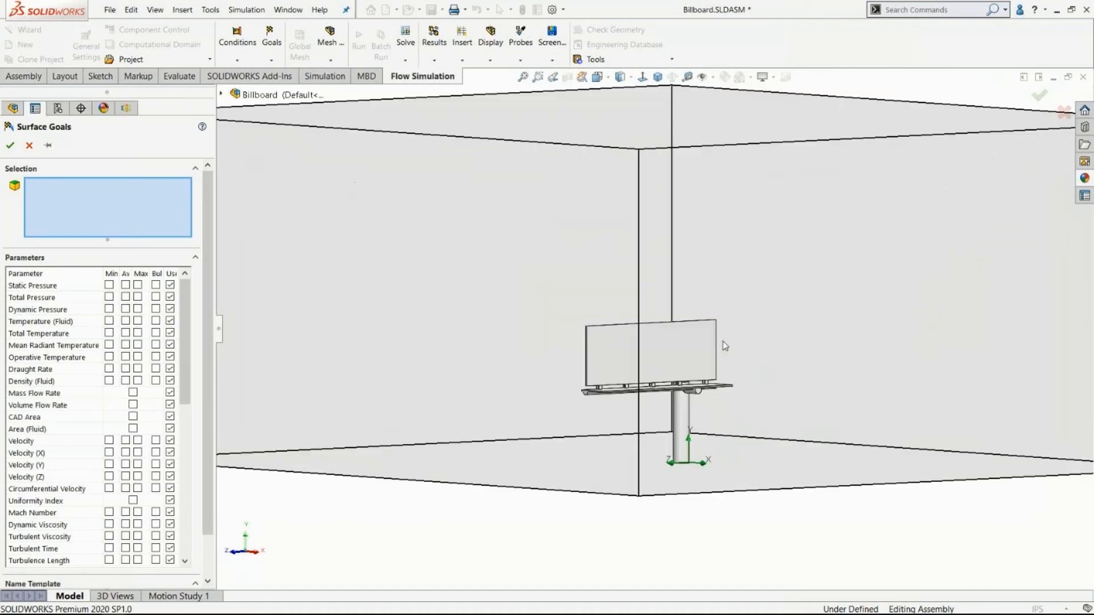
click(621, 350)
scroll(621, 350, up, 5)
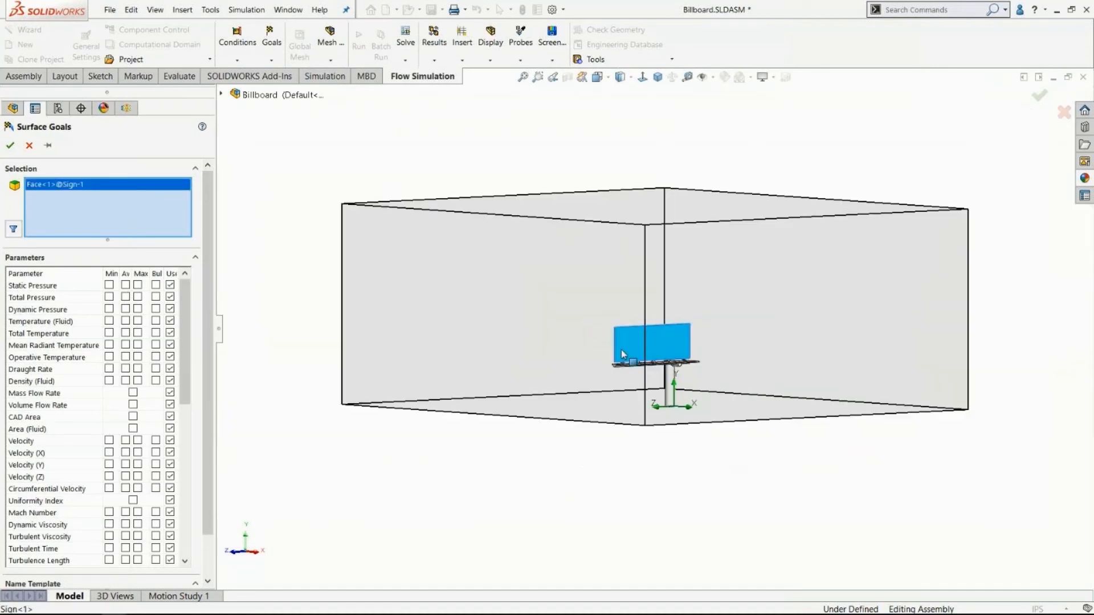
drag(183, 300, 171, 430)
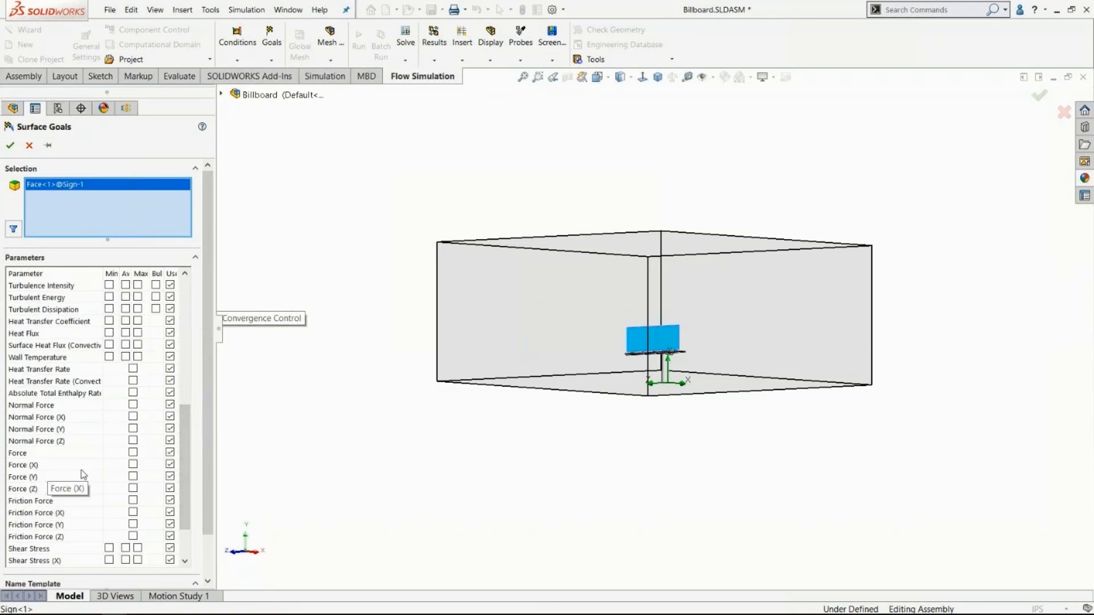
click(132, 467)
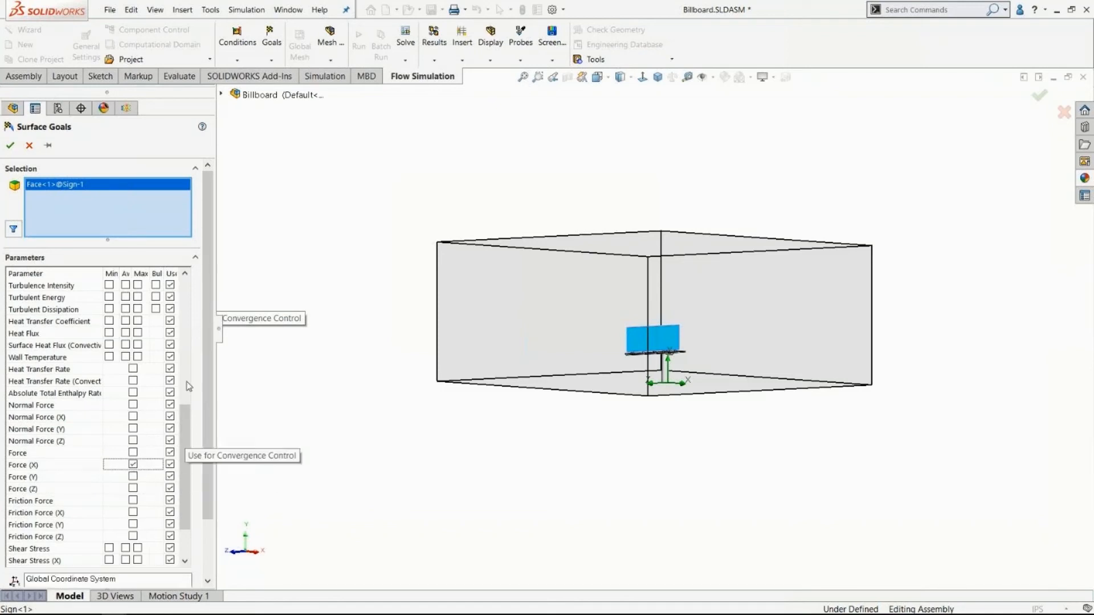
Set the surface goal's name template to "Drag Force" and accept the goal.
drag(206, 339, 209, 419)
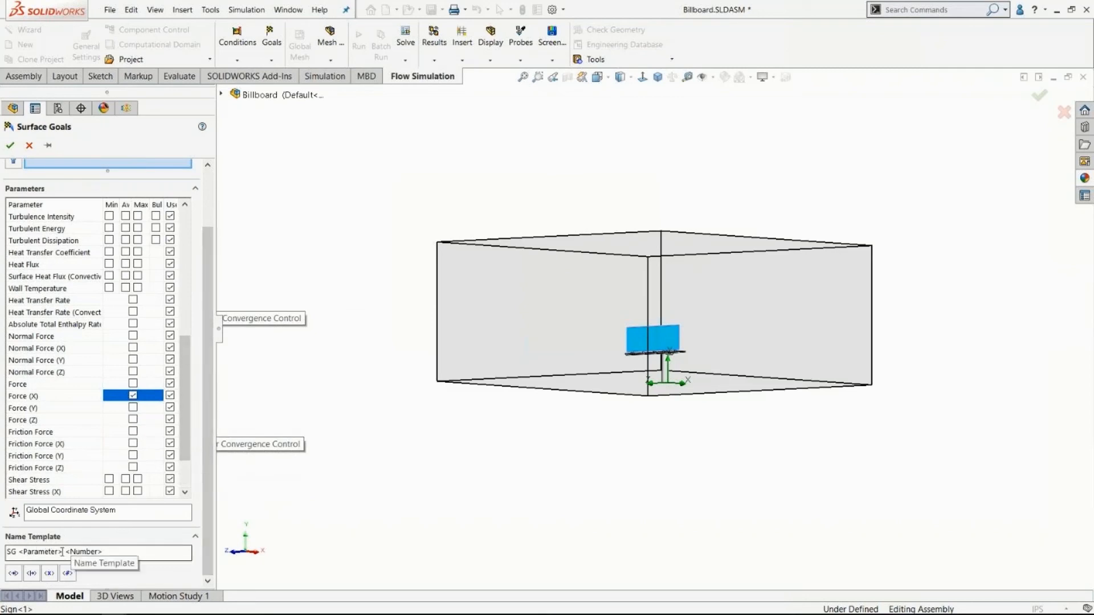
drag(108, 554, 3, 555)
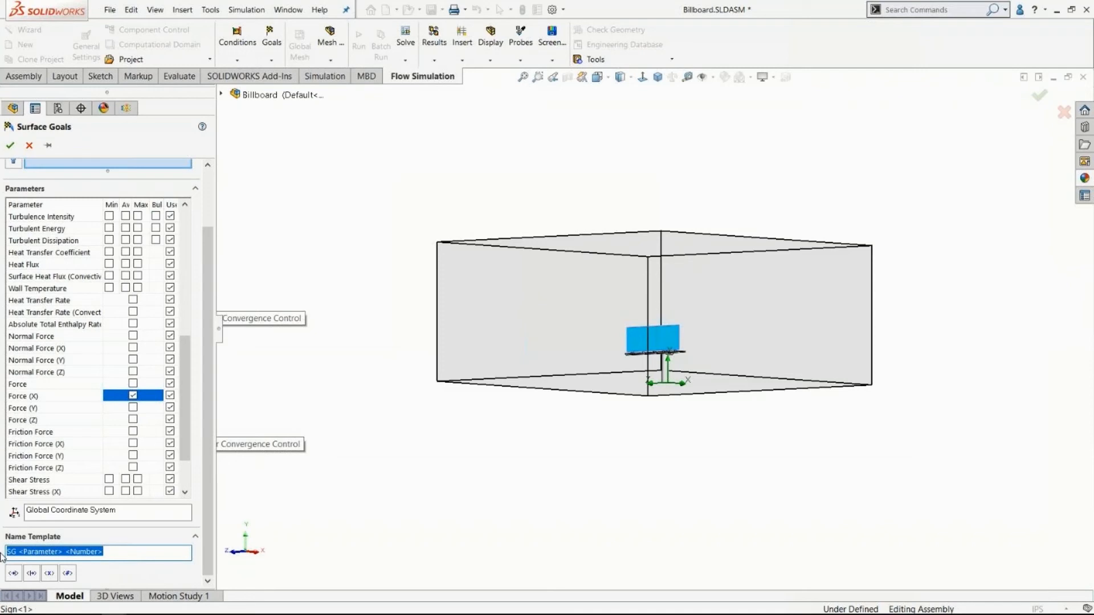
text(Drag Force)
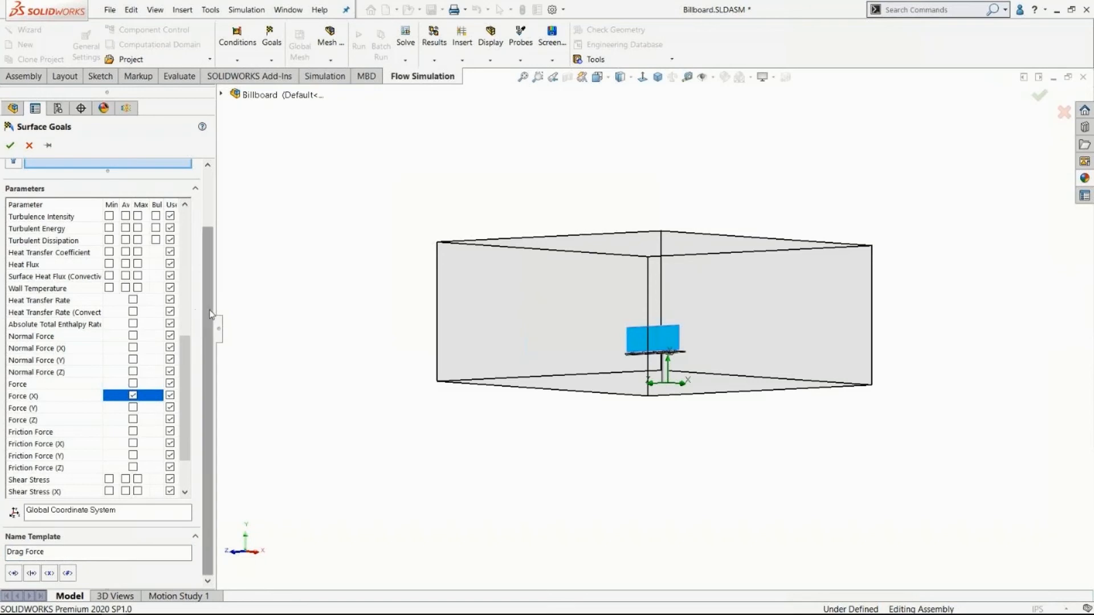
drag(205, 299, 205, 240)
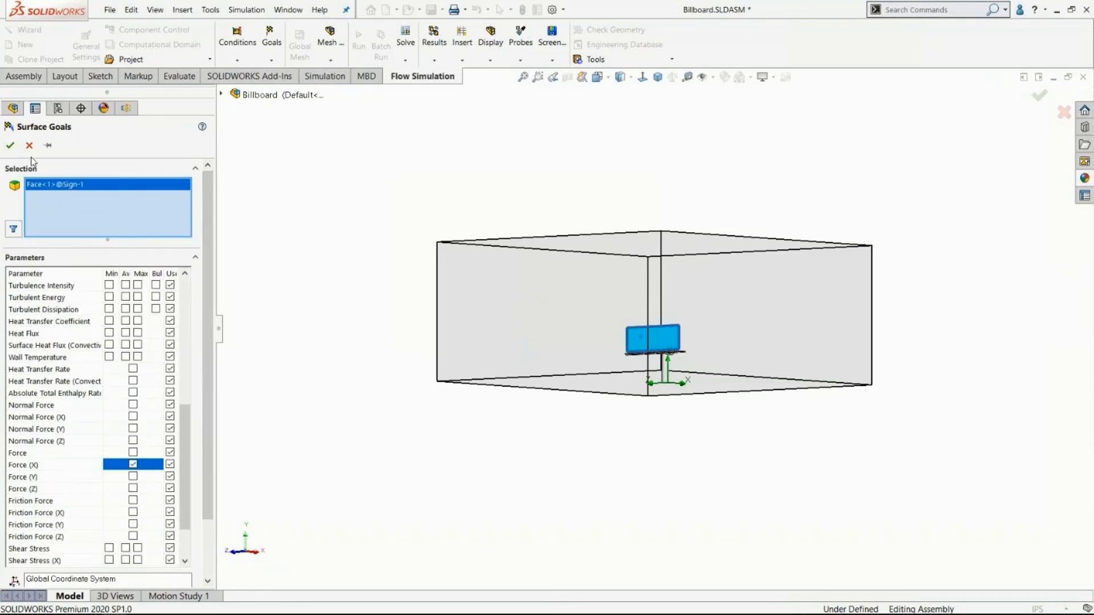
click(10, 146)
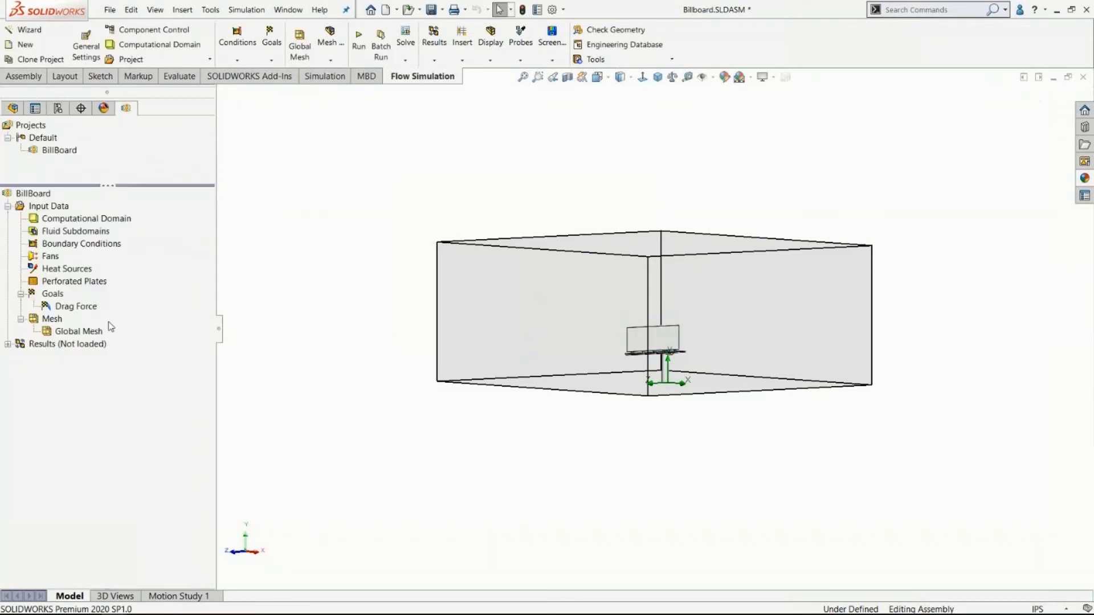
Highlight the face assigned to the Drag Force goal and inspect it within the computational domain.
click(67, 307)
scroll(524, 345, down, 3)
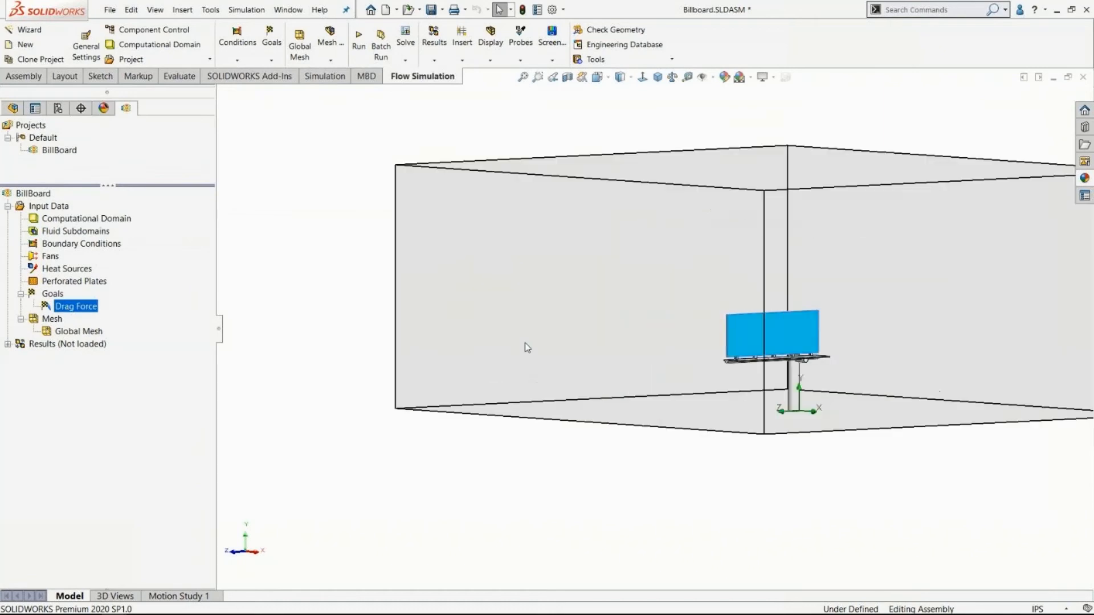
scroll(524, 345, up, 2)
click(440, 308)
scroll(440, 308, up, 2)
middle_drag(433, 297, 435, 307)
scroll(685, 328, down, 2)
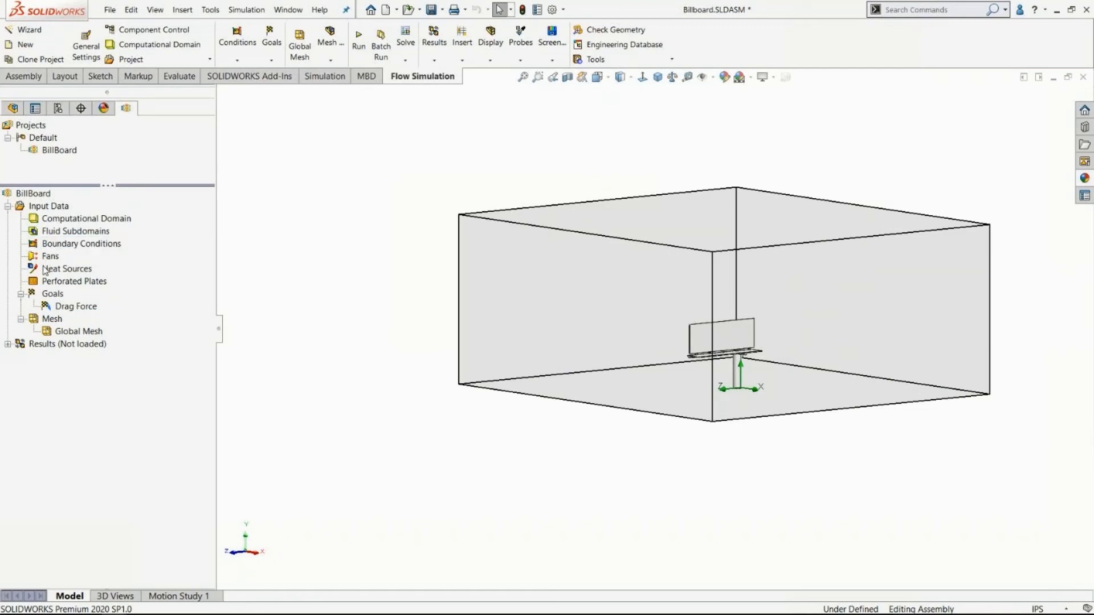
right_click(31, 208)
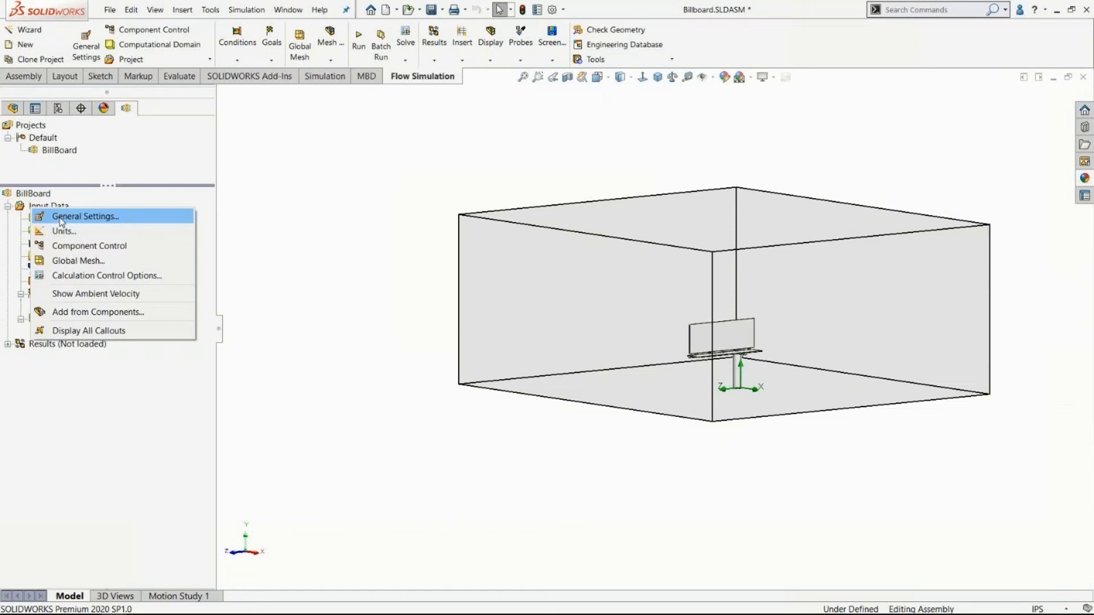
right_click(39, 194)
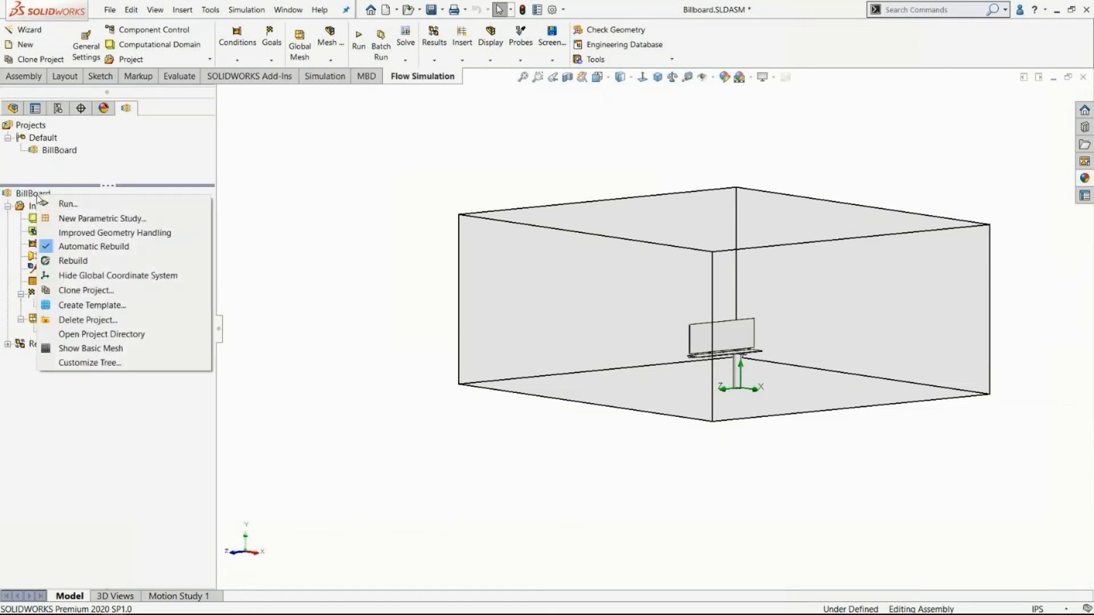
click(90, 362)
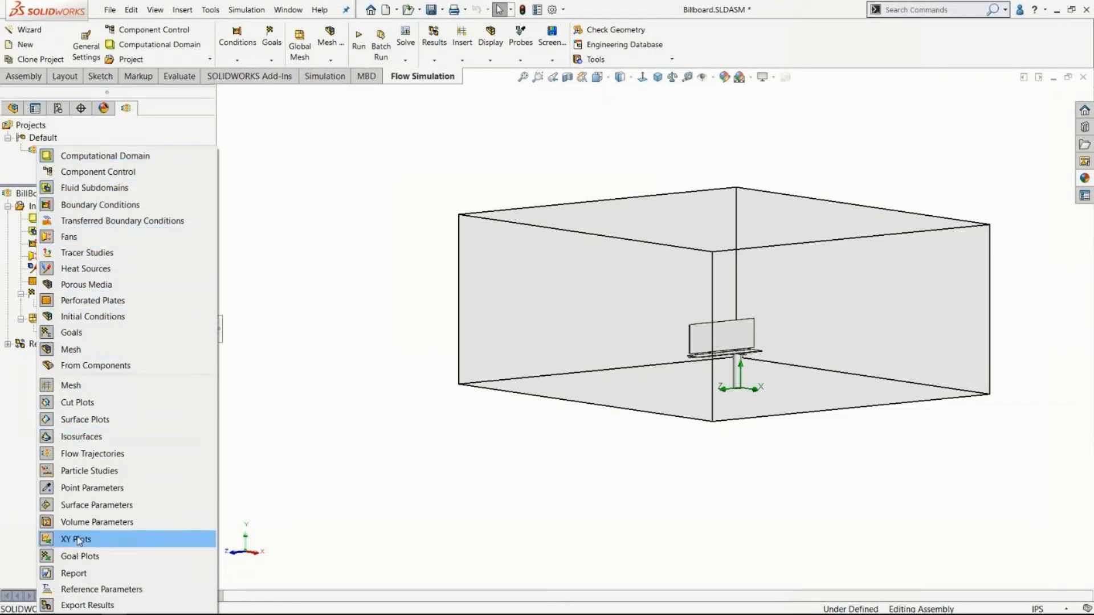
click(318, 386)
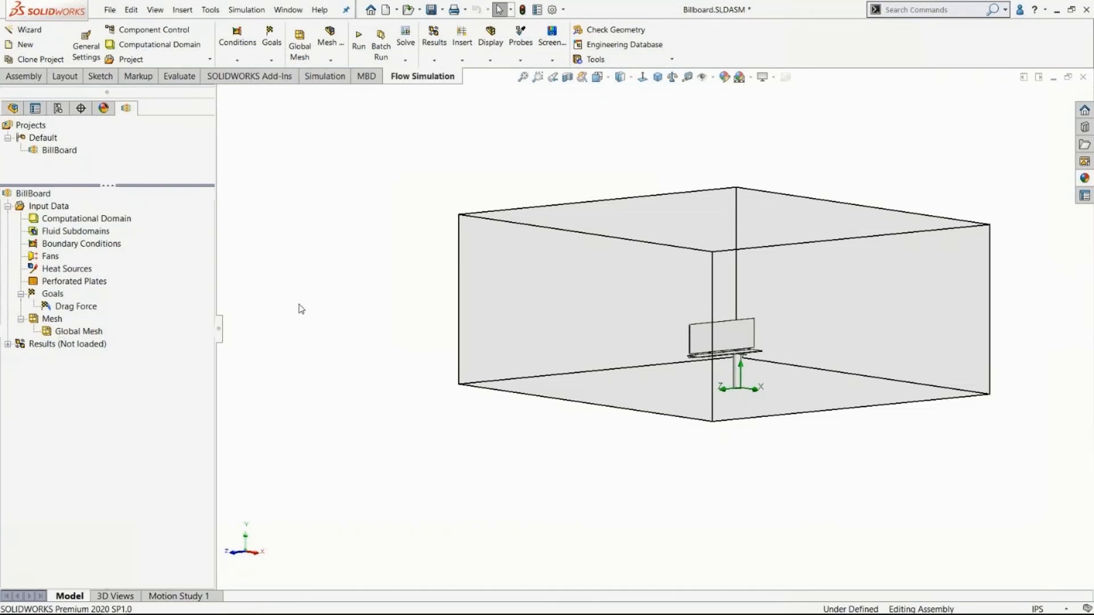
scroll(344, 269, up, 2)
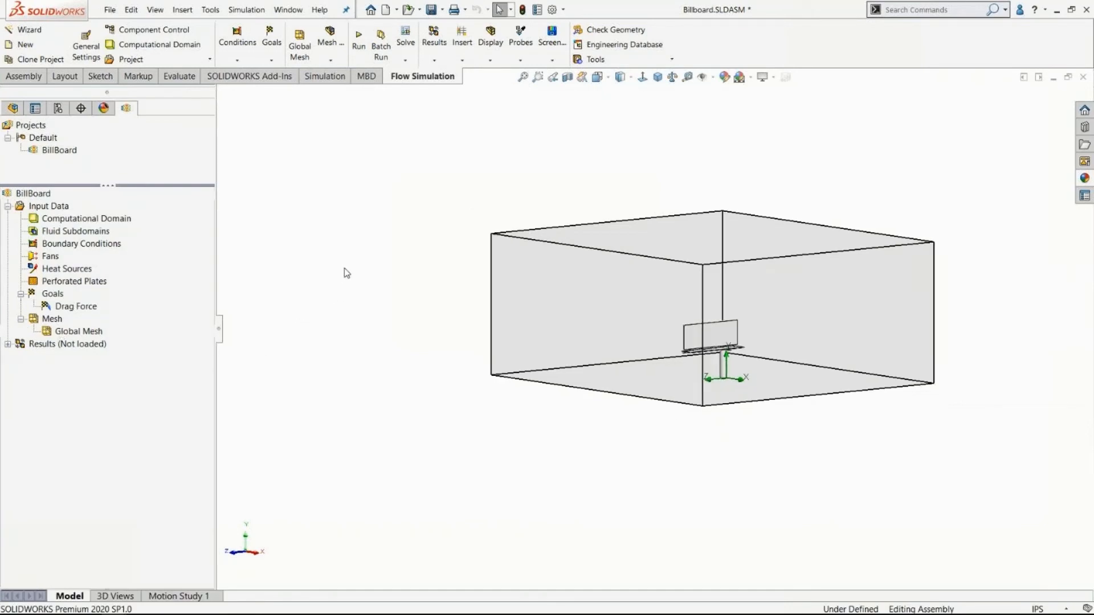
scroll(430, 255, down, 1)
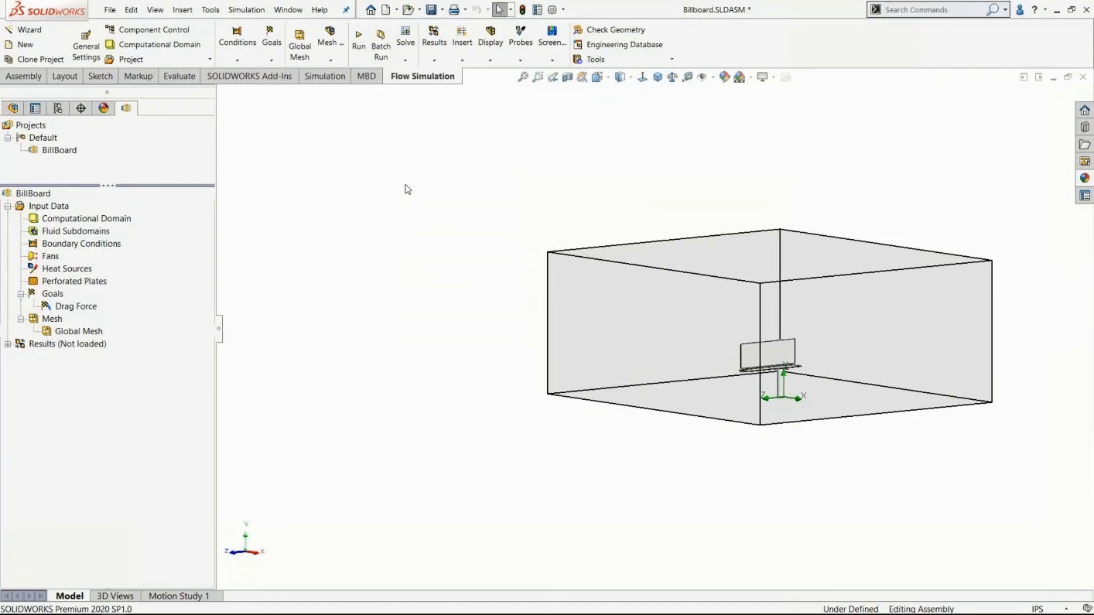
Run a new calculation on this computer using all cores, with results loaded after finishing.
click(359, 38)
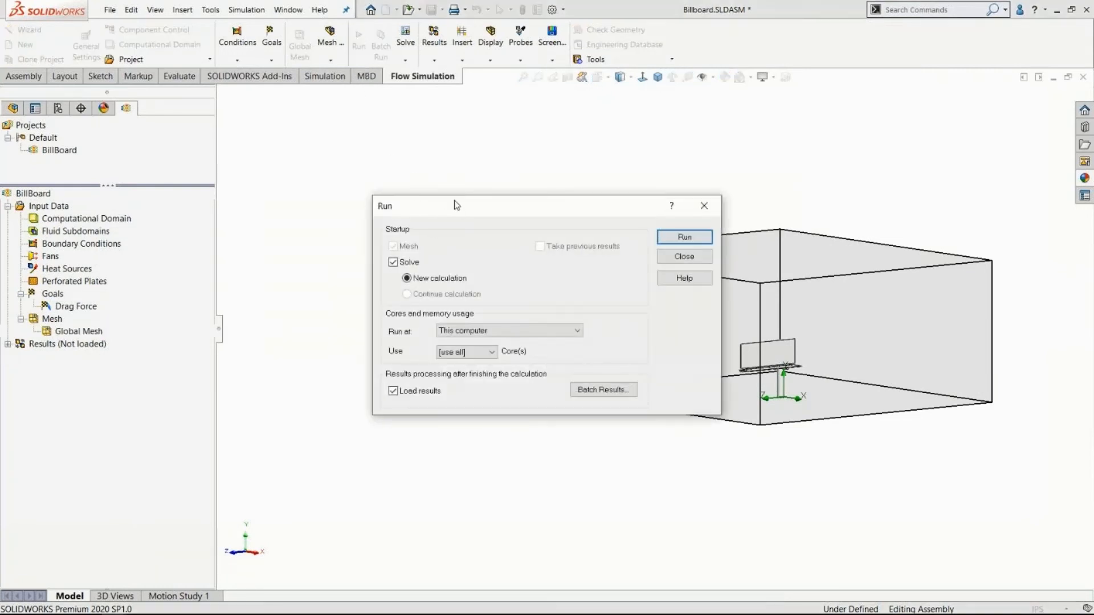
drag(455, 204, 403, 146)
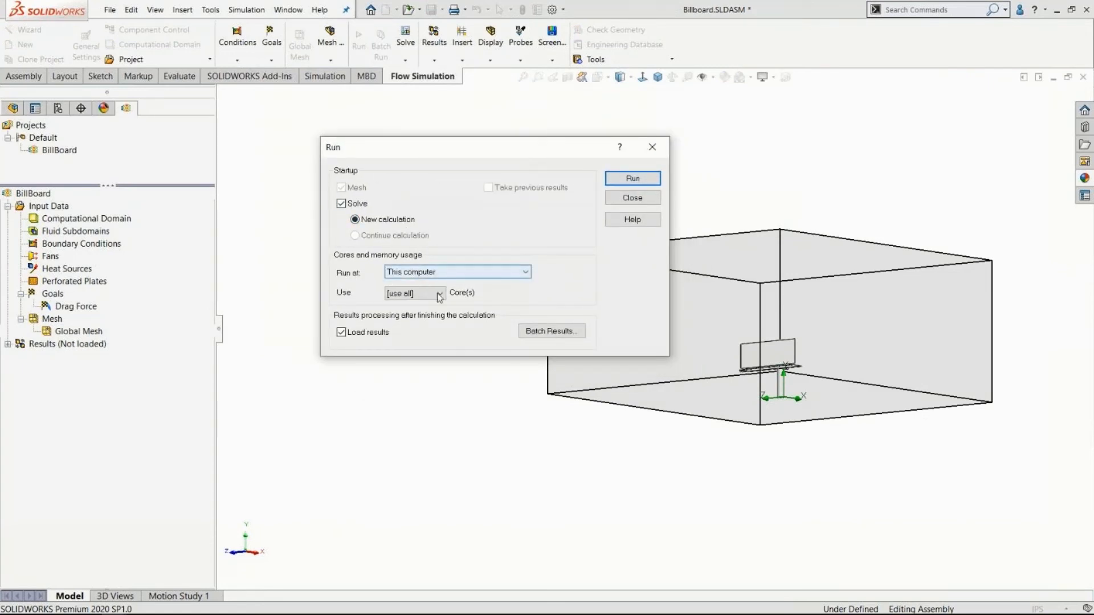
click(413, 292)
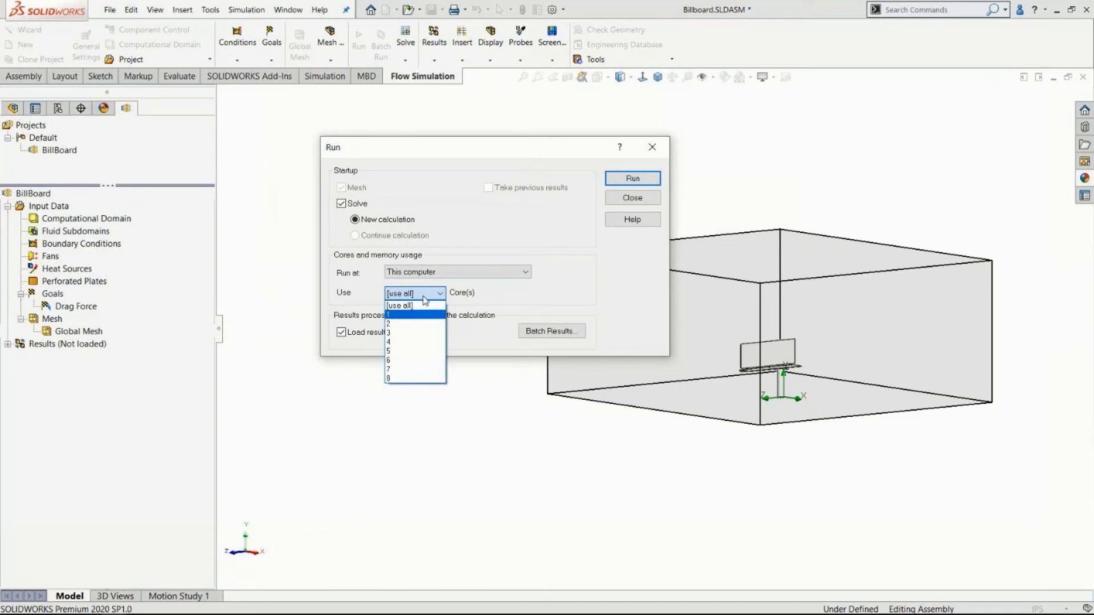
click(399, 306)
click(484, 274)
click(470, 276)
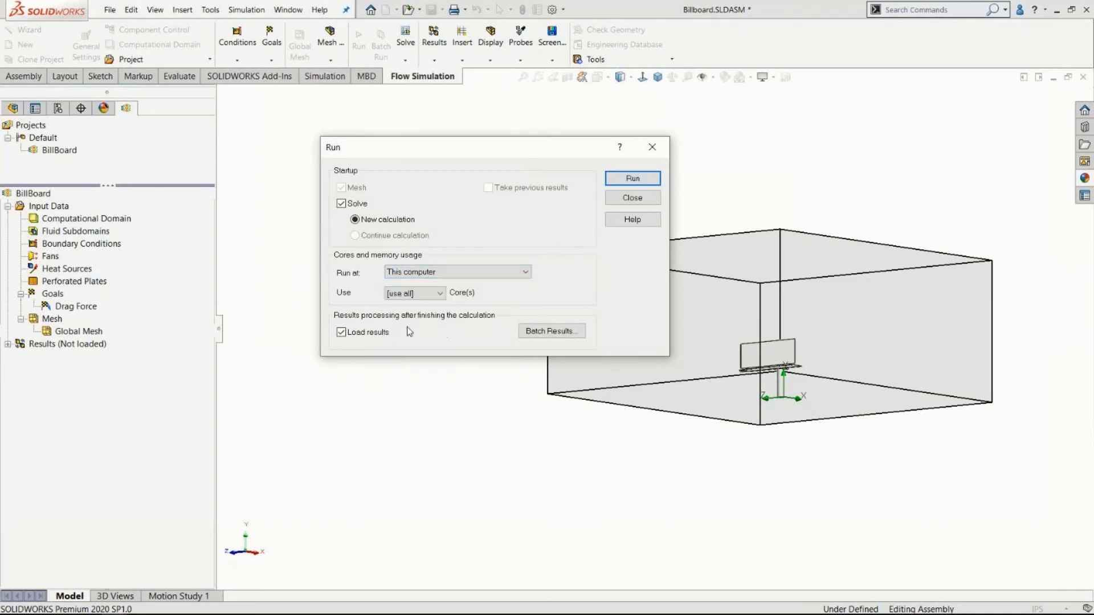
click(632, 179)
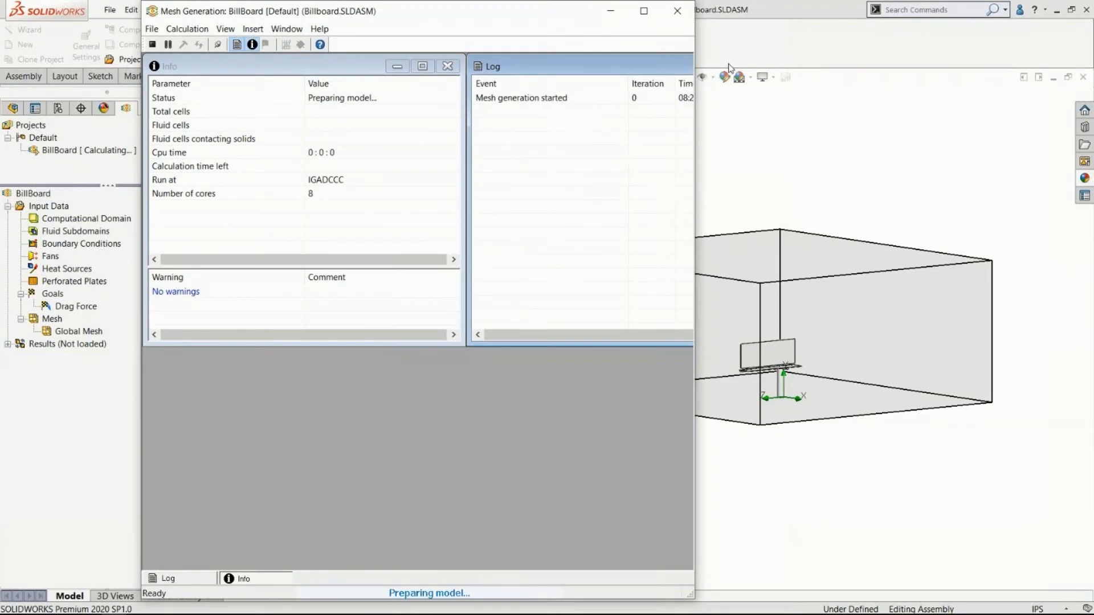
drag(701, 35, 877, 57)
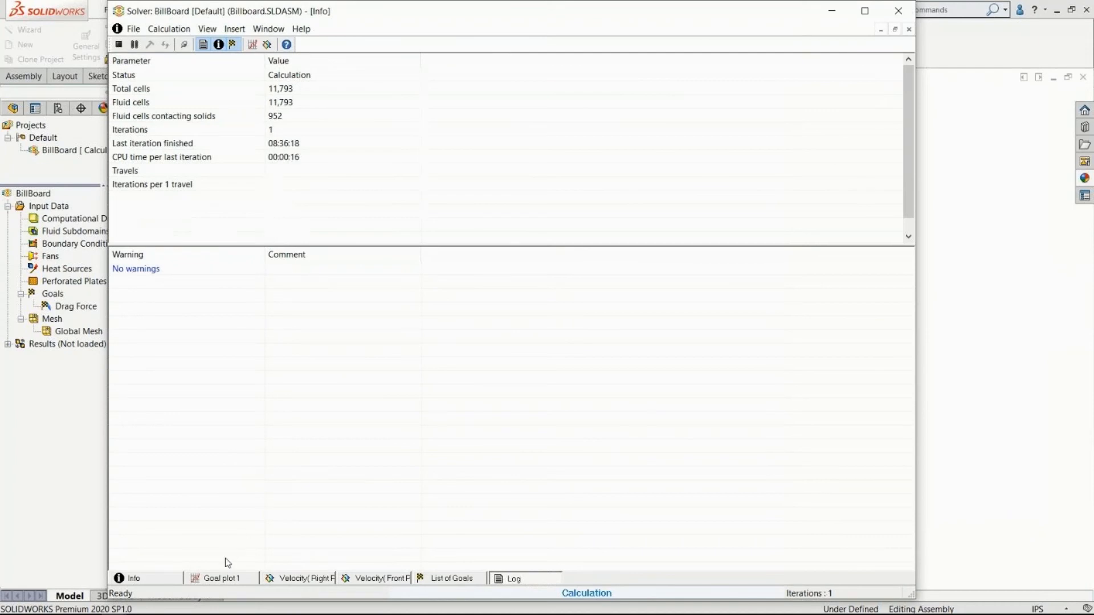
Examine the solver's Drag Force goal plot and the velocity previews on the Right Plane and Front Plane.
click(221, 579)
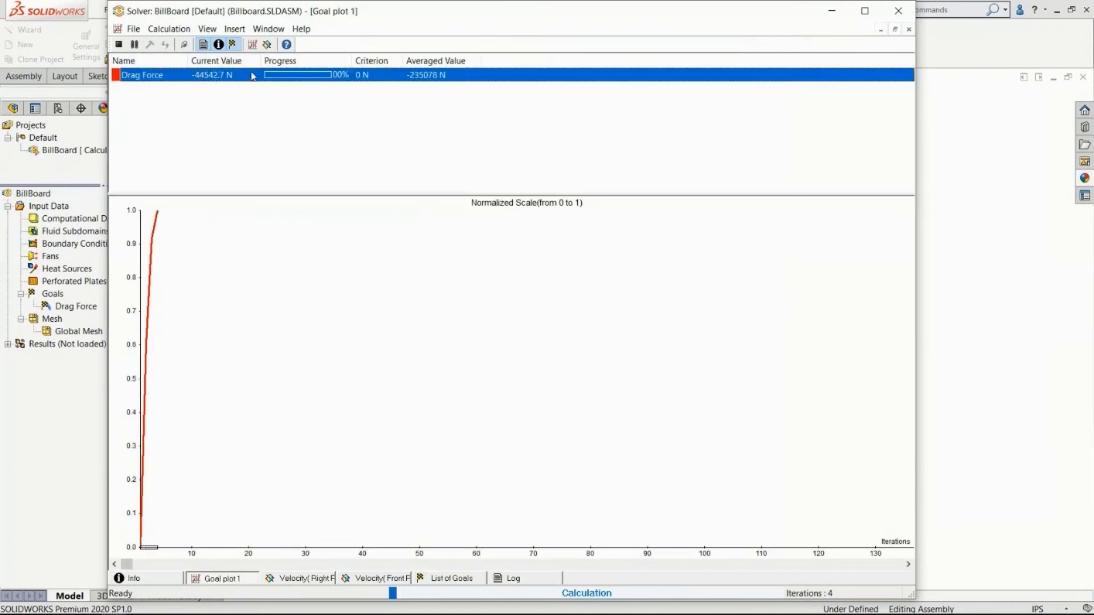
click(300, 578)
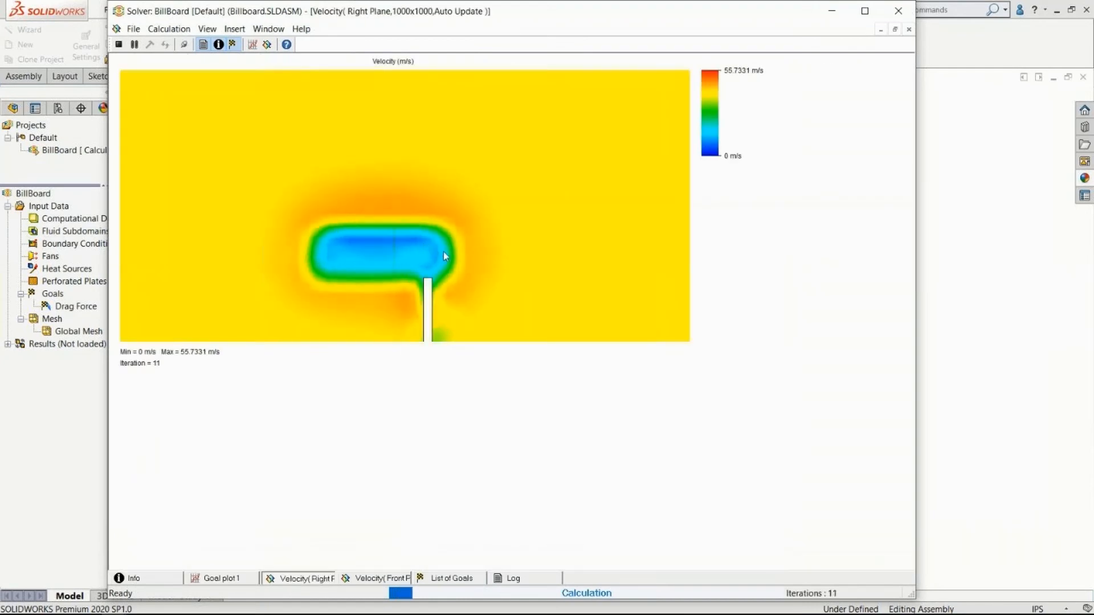
click(381, 578)
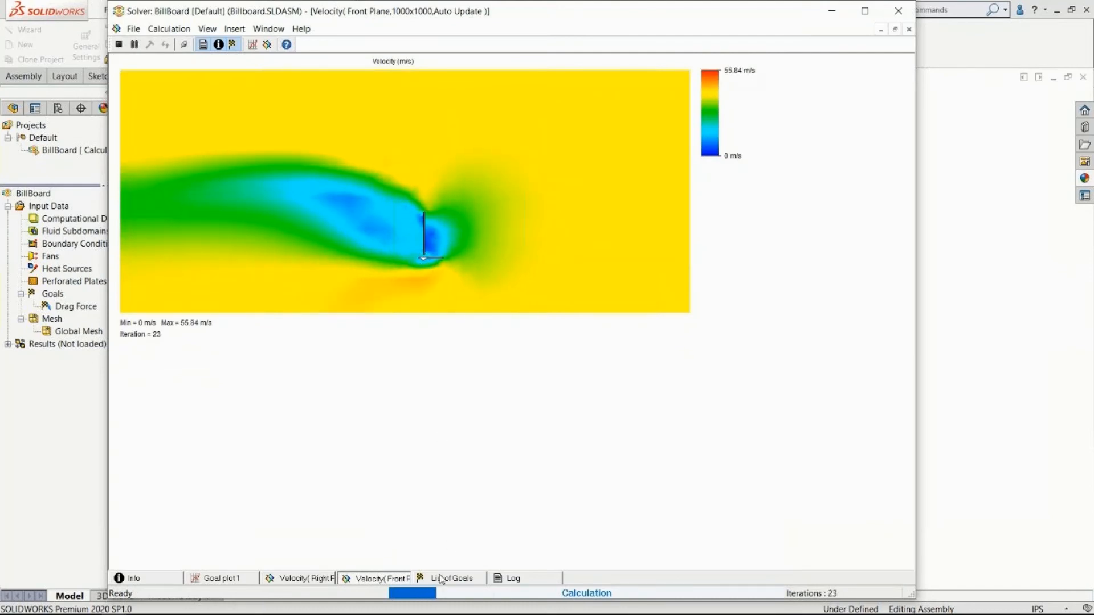
Review the region limits and output options in the Front Plane velocity preview's settings, then close them.
right_click(516, 157)
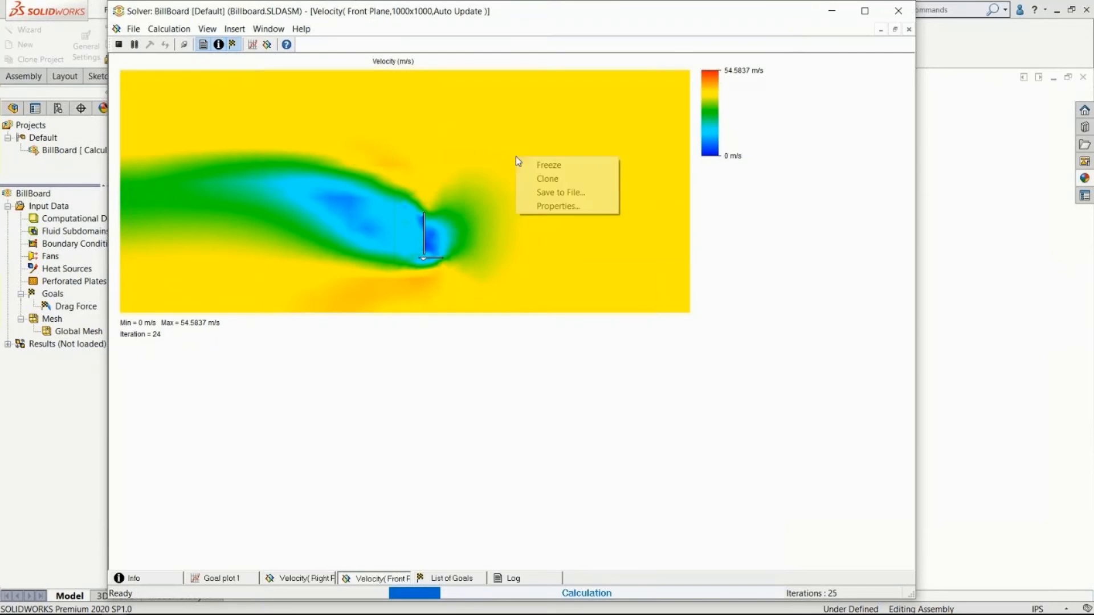
click(537, 207)
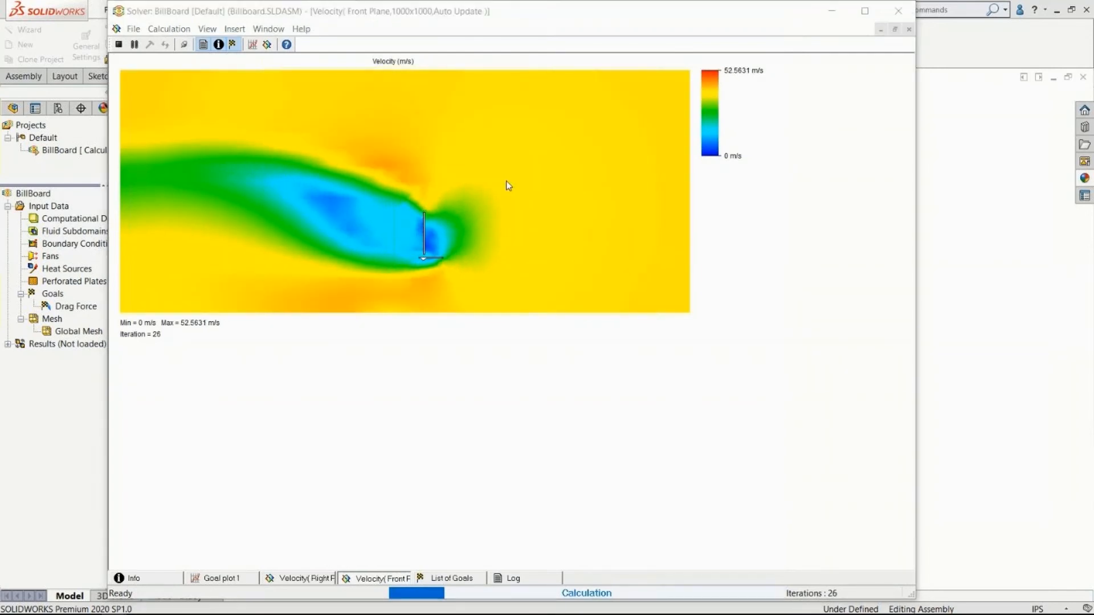
click(562, 227)
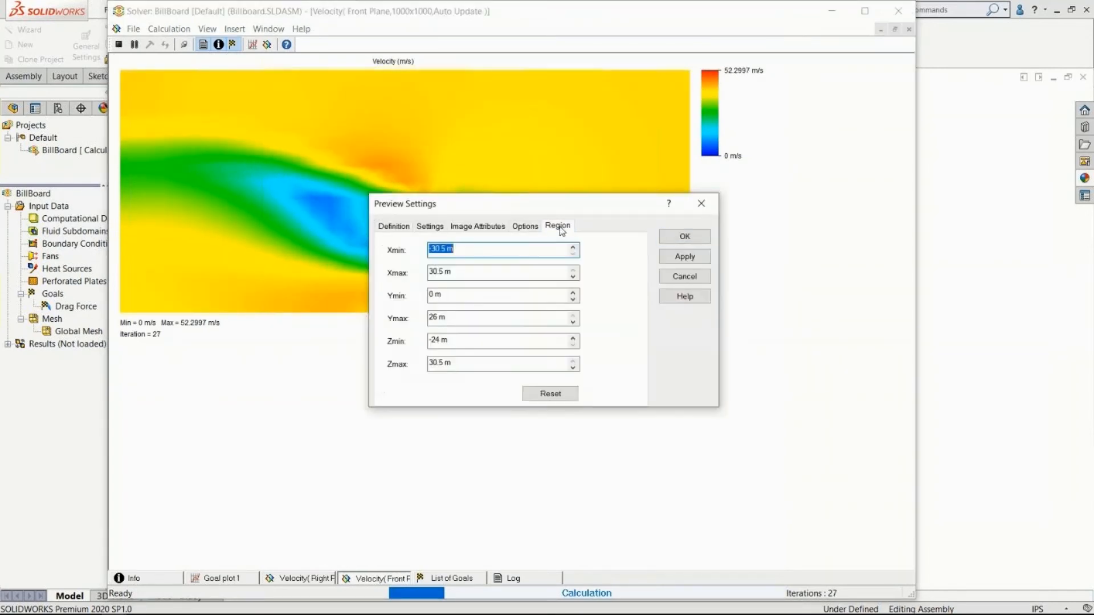
click(524, 226)
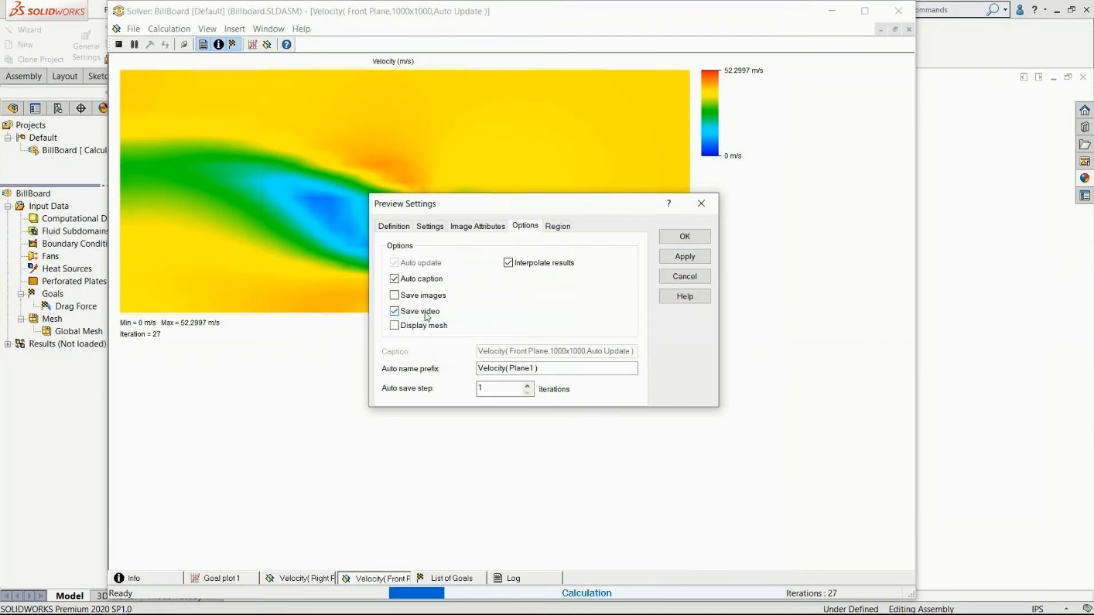
click(700, 203)
Recheck the Right Plane velocity preview and the Drag Force goal plot while the solver runs.
click(289, 578)
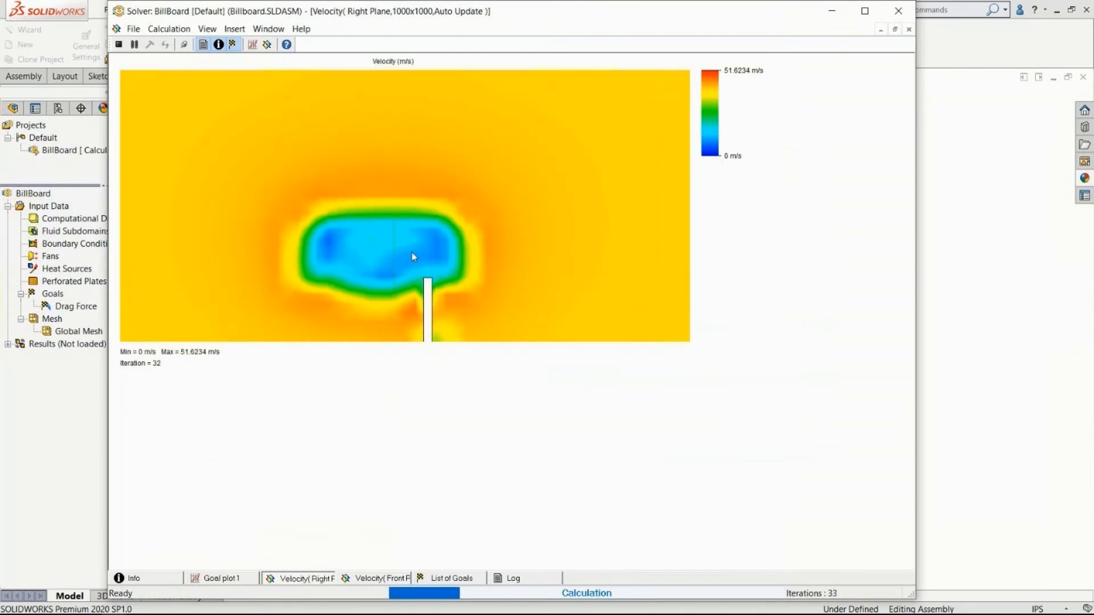
click(225, 579)
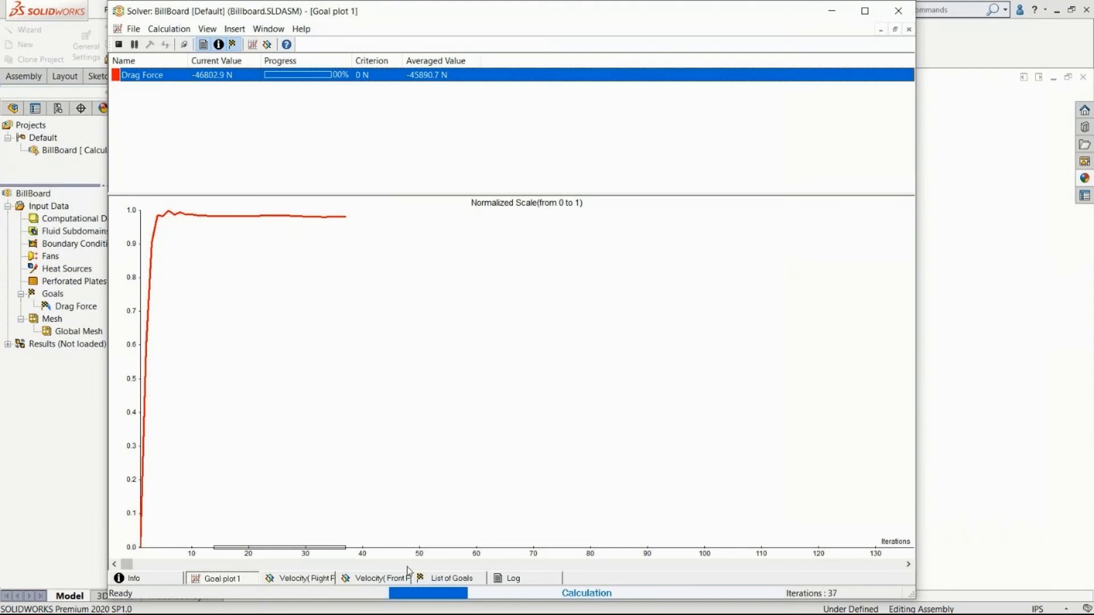
Check the Drag Force goal's value and convergence in the solver's list of goals as the calculation completes.
click(452, 579)
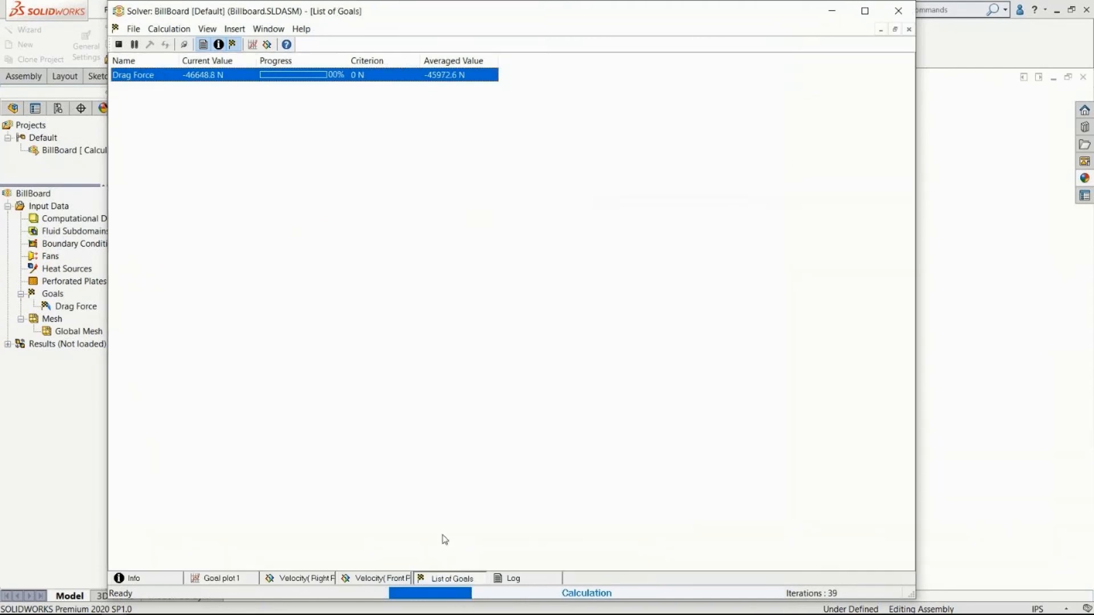
click(405, 232)
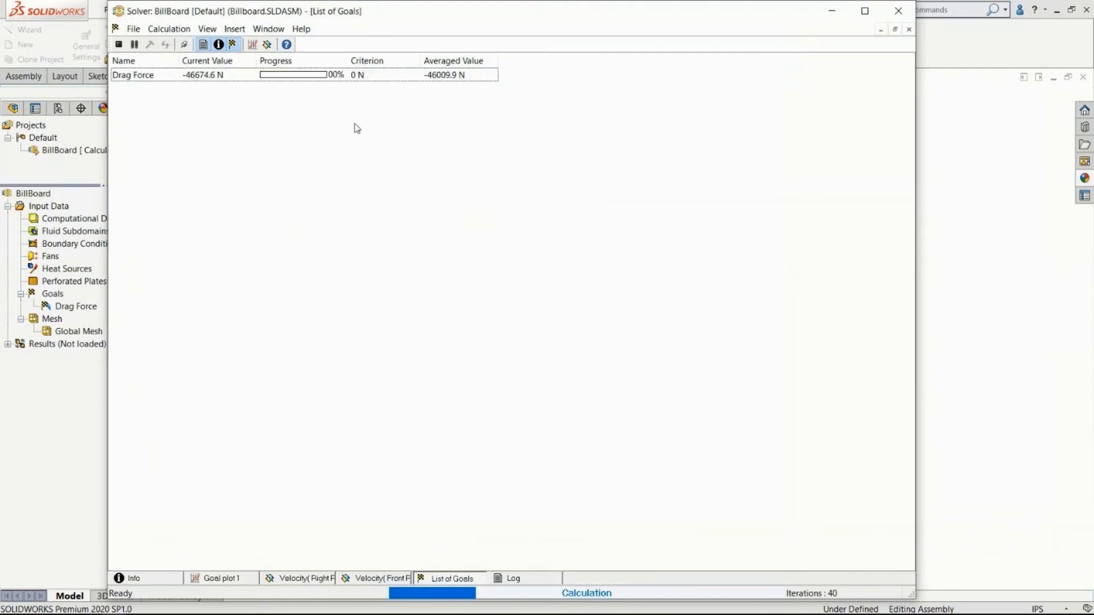
click(220, 75)
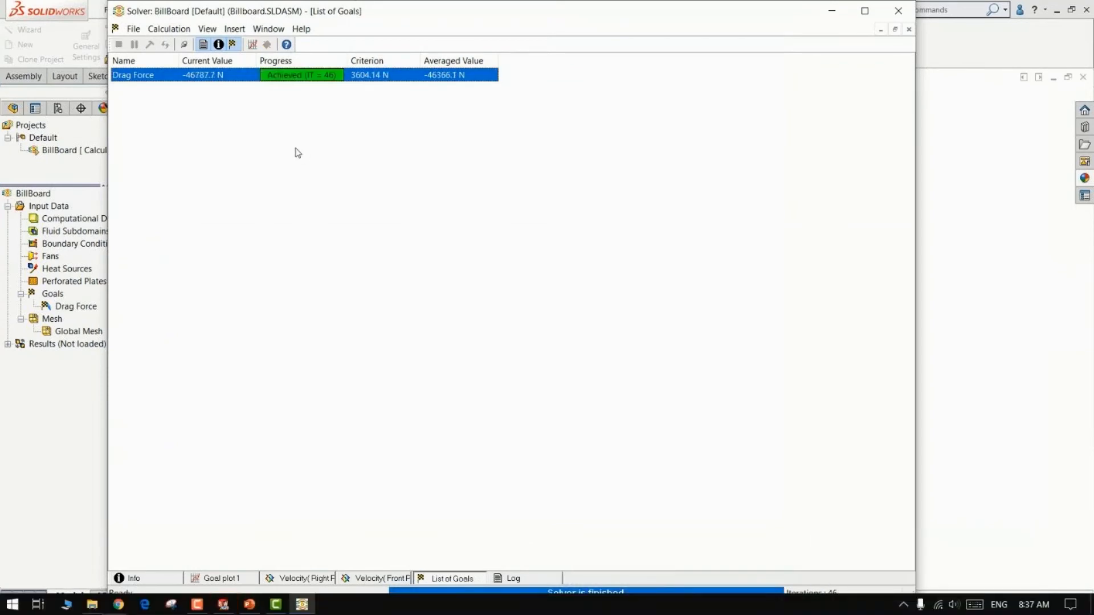
click(368, 204)
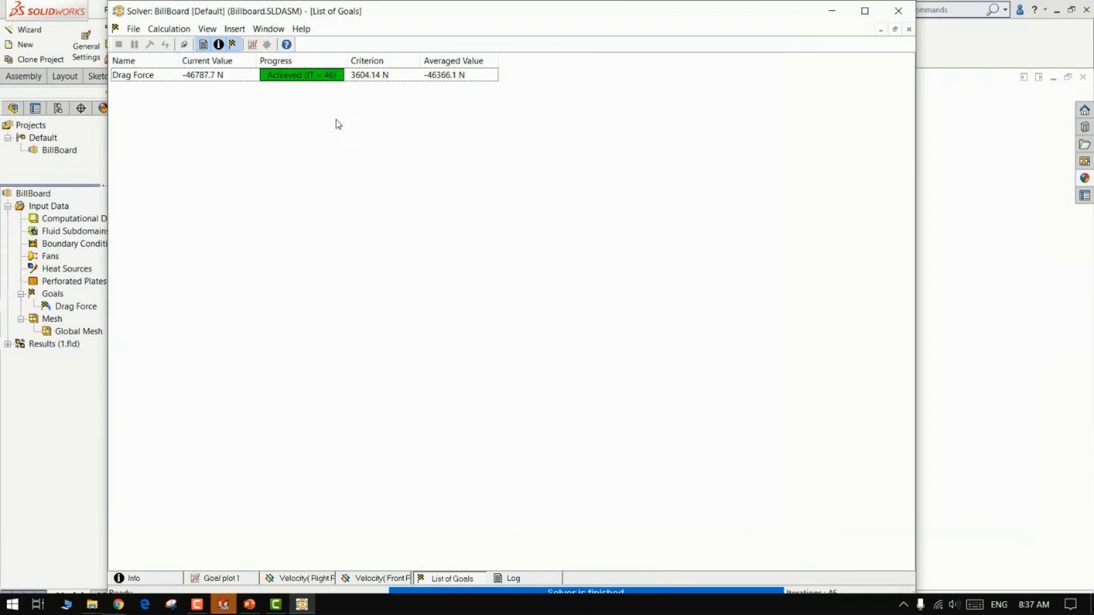
Close the solver window and expand the loaded Results branch of the BillBoard project.
drag(758, 10, 717, 1)
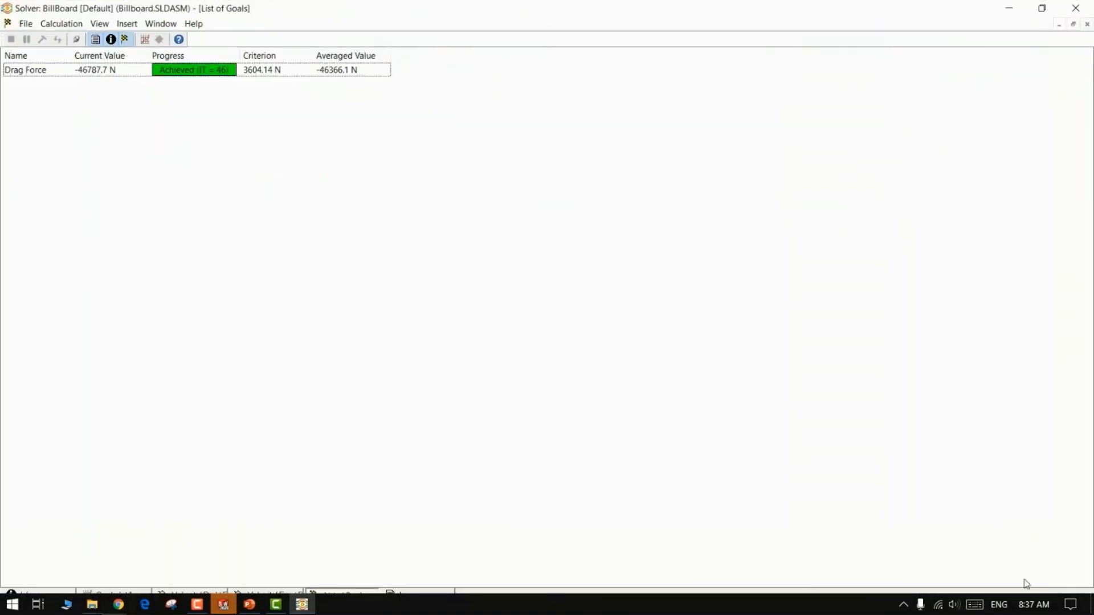
click(1042, 8)
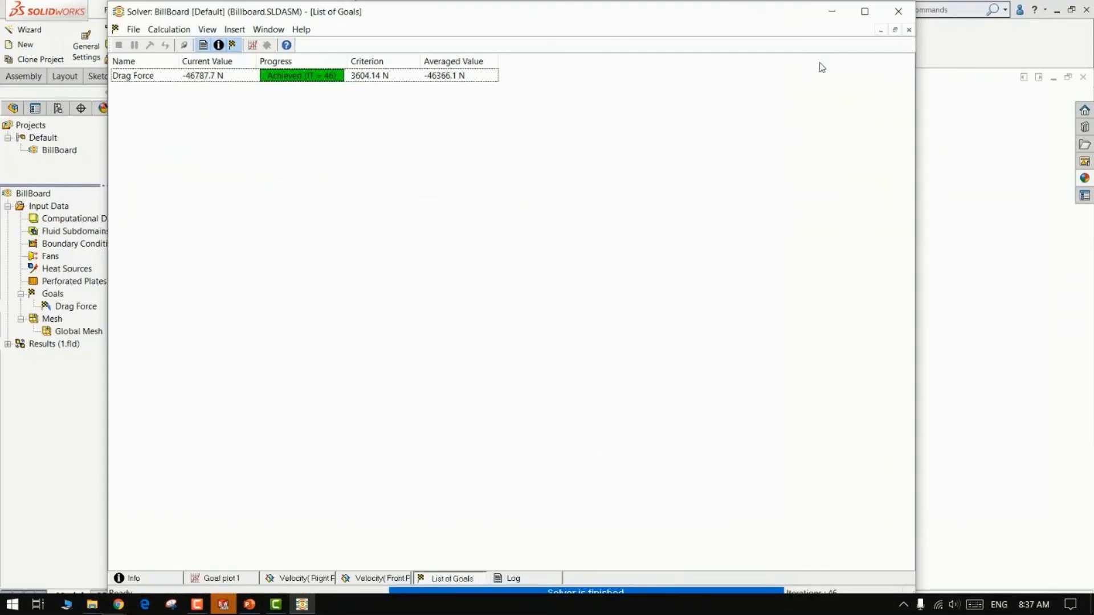
click(899, 11)
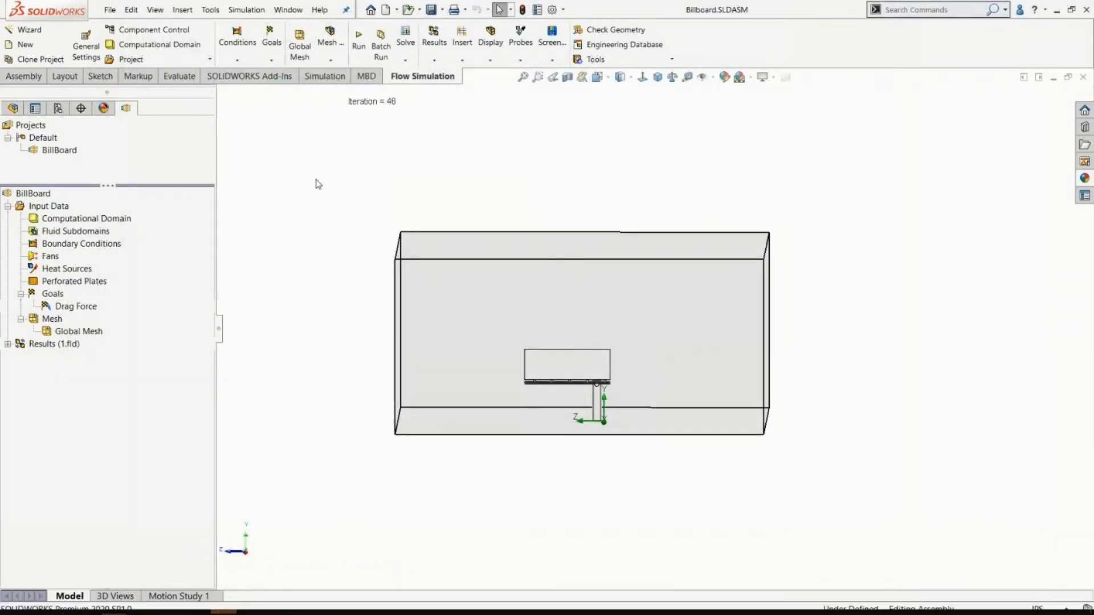
middle_drag(336, 205, 336, 236)
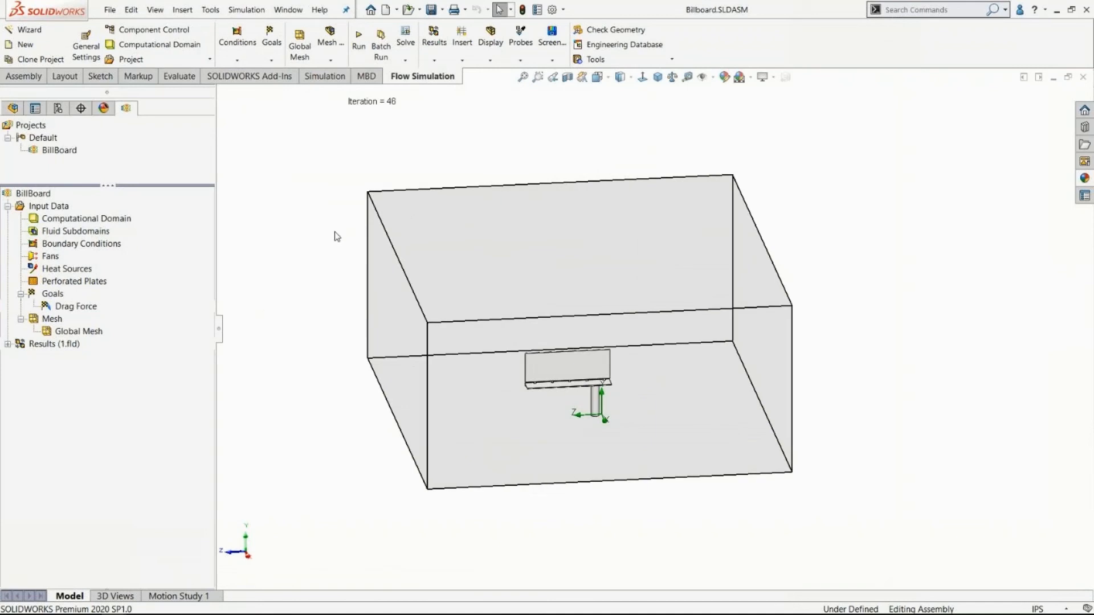
click(8, 344)
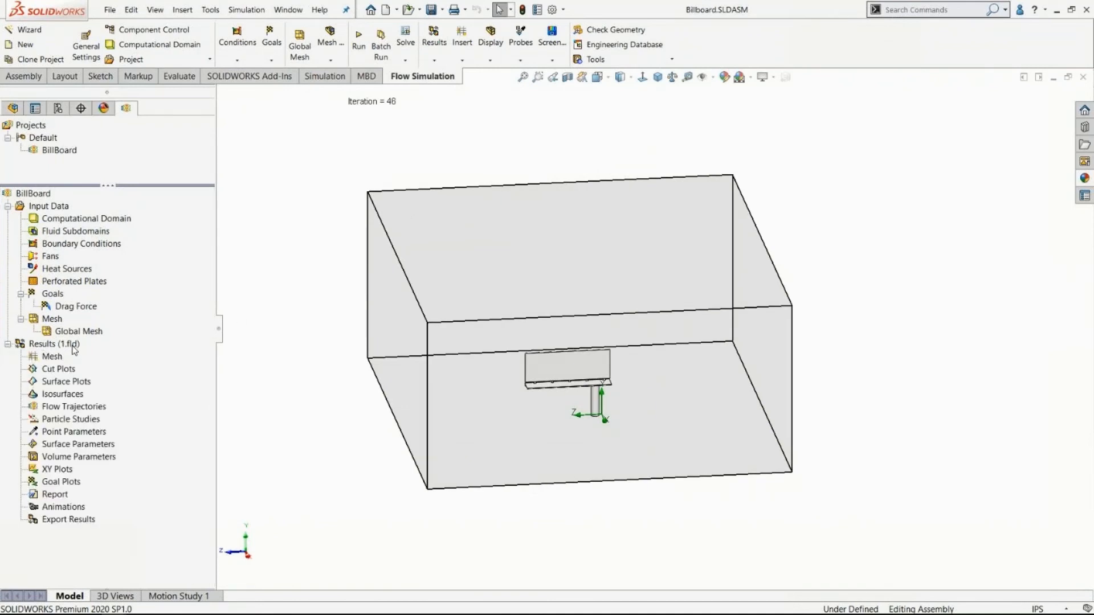
Start a new cut plot on the Front Plane with an offset of 6 m.
middle_drag(492, 317, 513, 302)
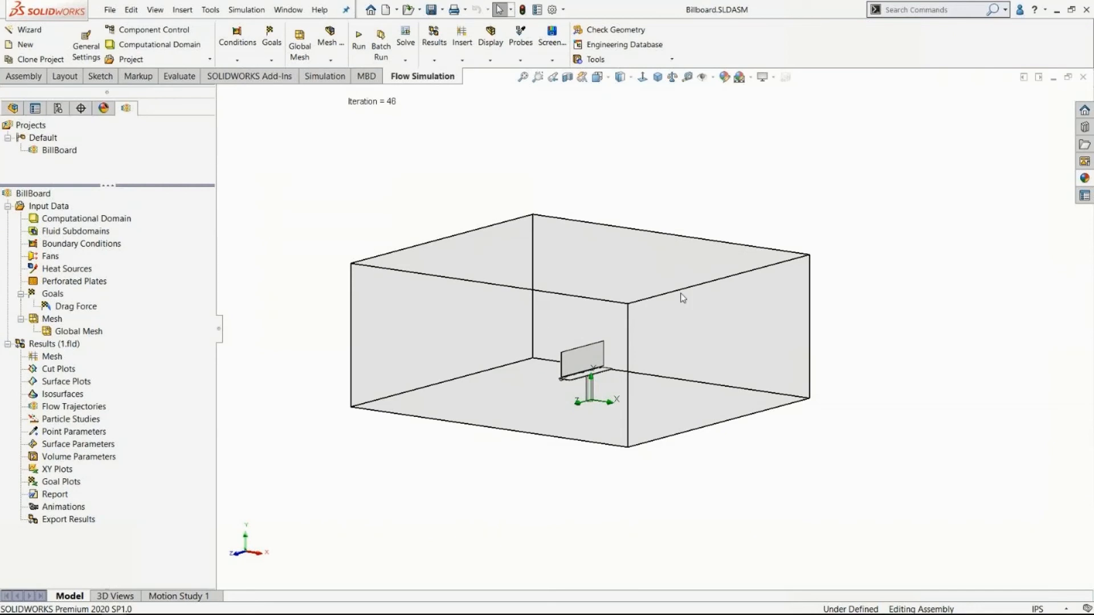
right_click(44, 370)
click(67, 380)
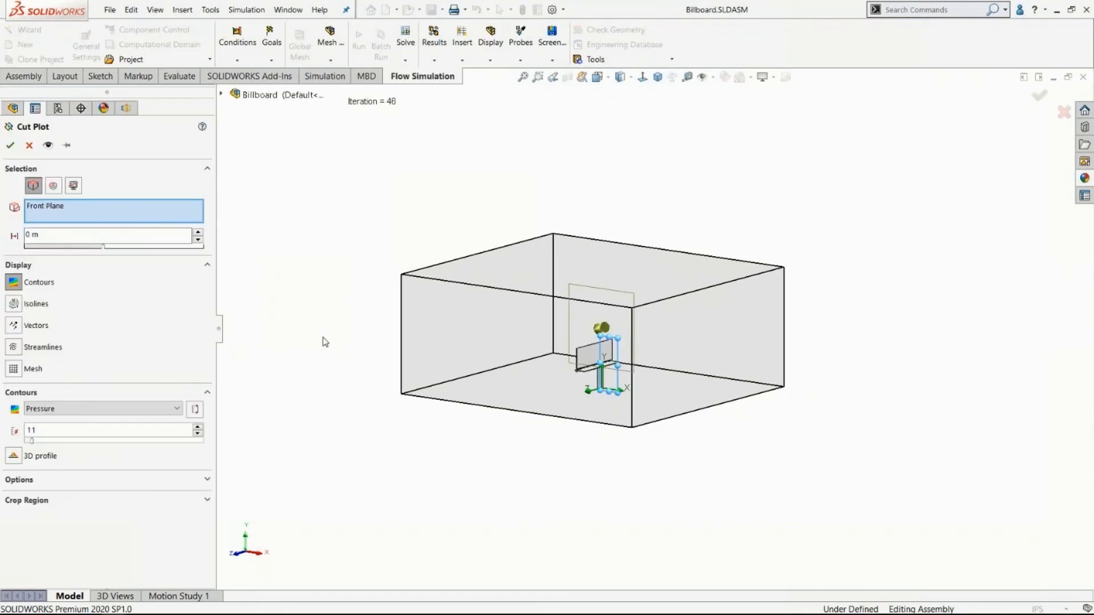
click(69, 219)
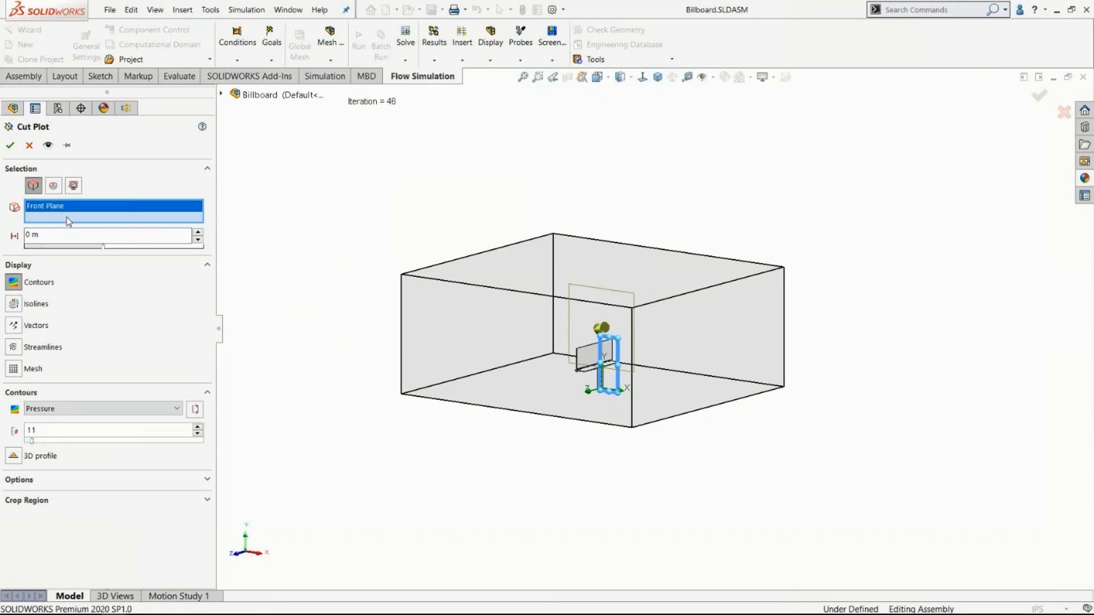
mouse_move(586, 324)
middle_down()
mouse_move(552, 310)
mouse_move(601, 310)
mouse_move(572, 318)
middle_up()
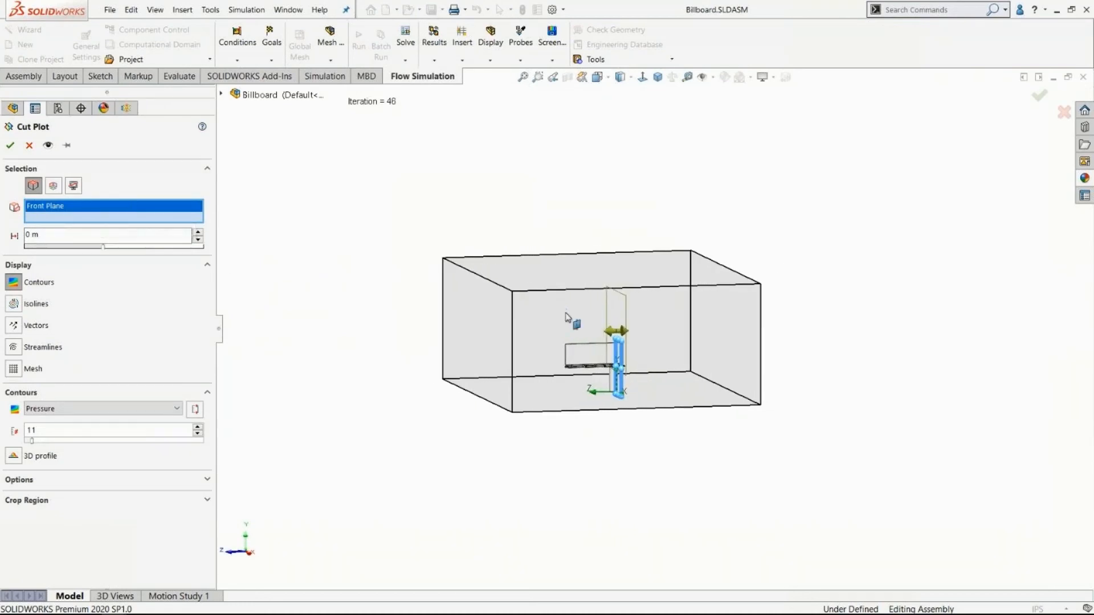
double_click(135, 238)
text(6)
key(Return)
mouse_move(430, 322)
middle_down()
mouse_move(385, 310)
mouse_move(403, 301)
mouse_move(391, 318)
mouse_move(435, 323)
middle_up()
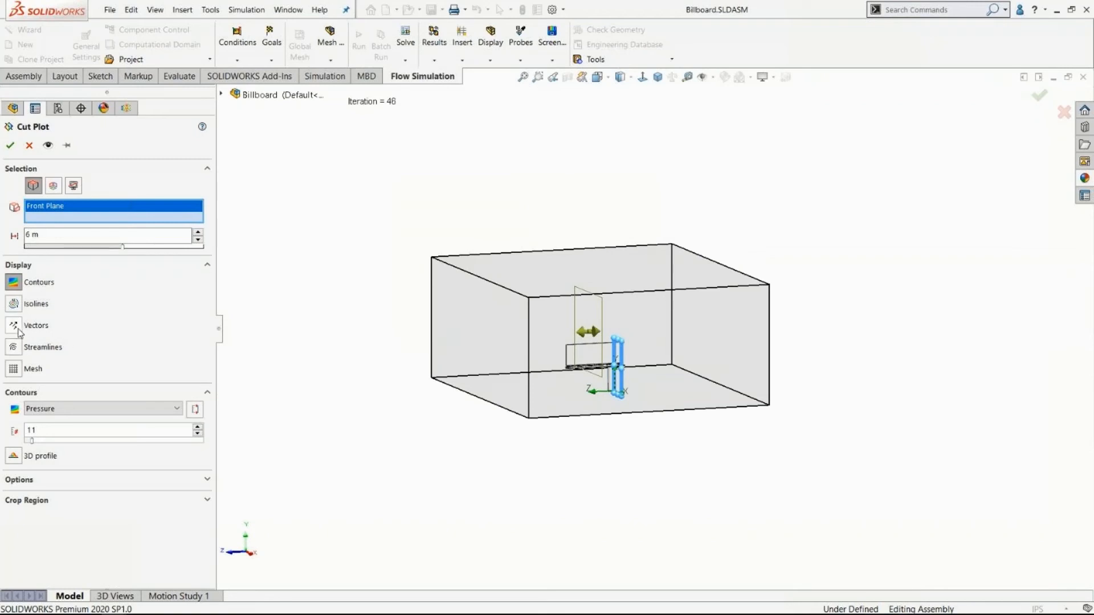
Add streamlines to the cut plot, set its contours to Velocity, and generate it.
click(14, 348)
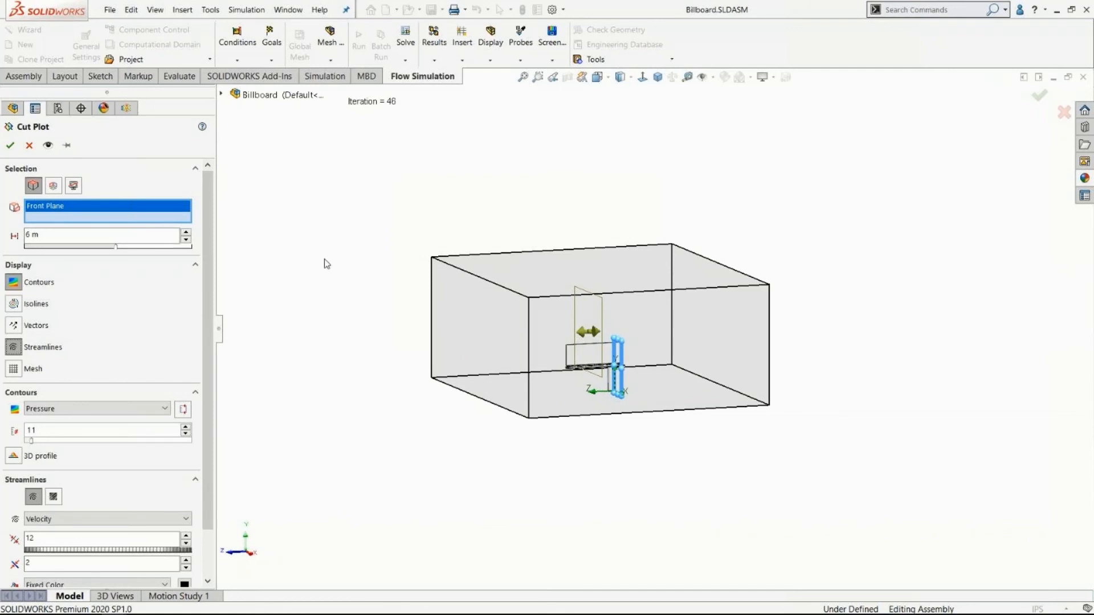
click(130, 410)
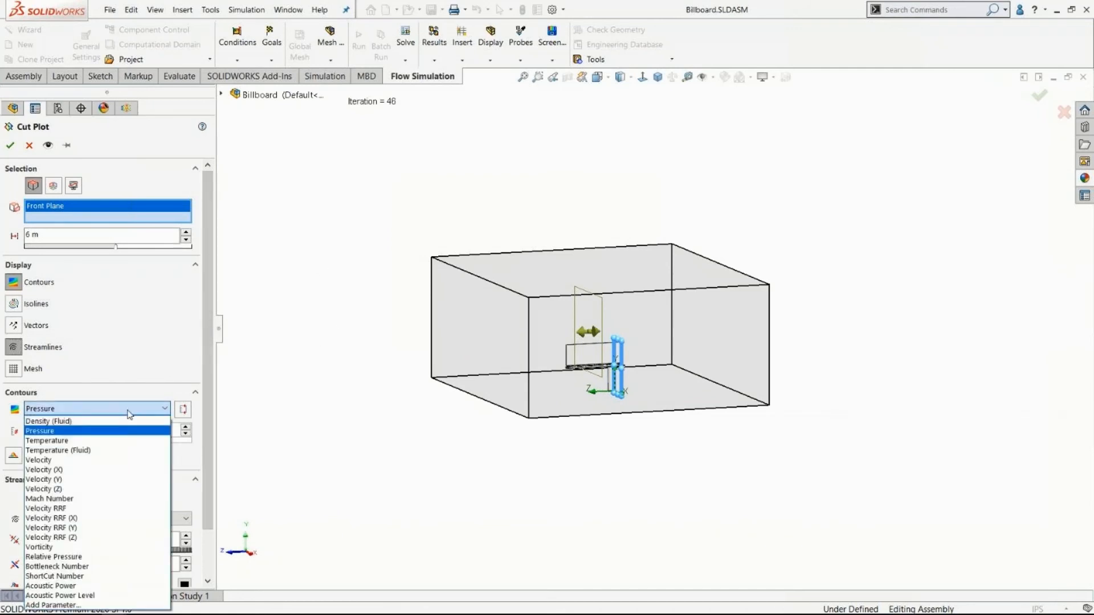
click(49, 460)
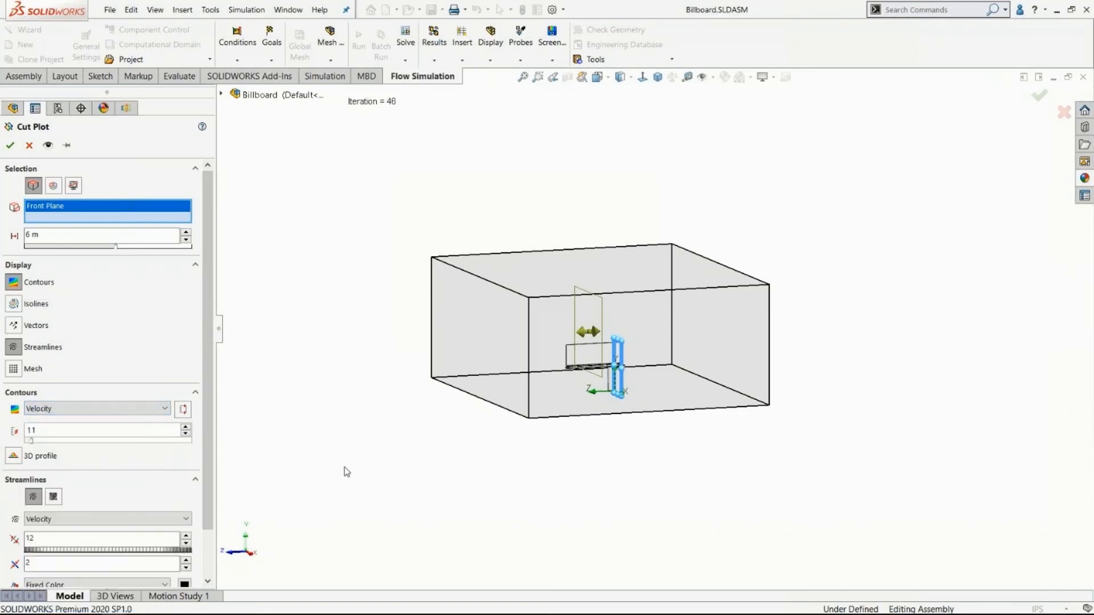
click(10, 146)
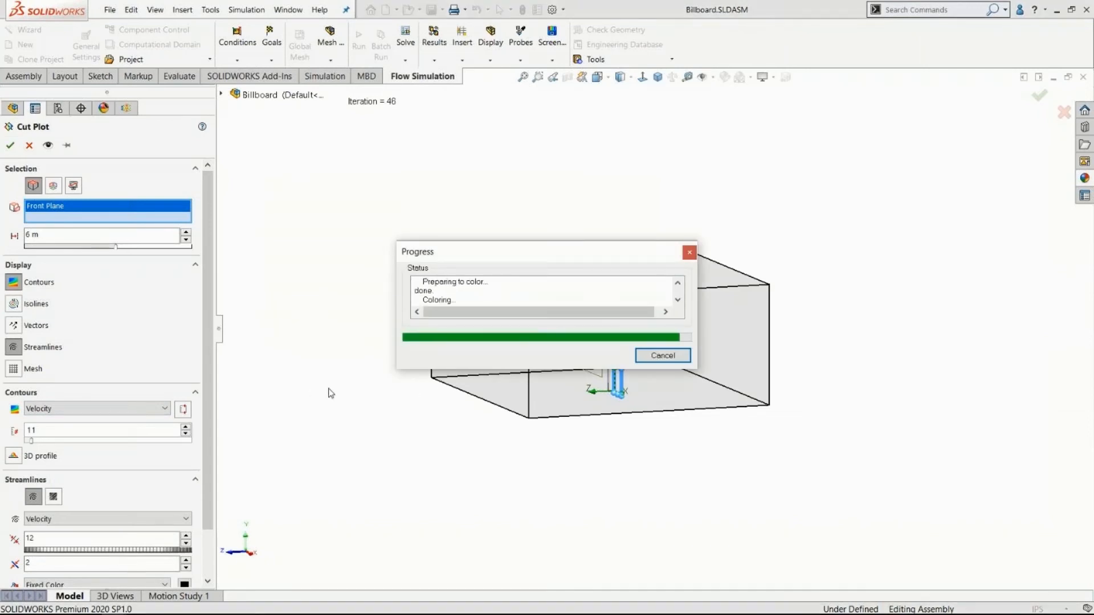
Raise the number of color levels in the velocity legend to smooth the cut plot's contours.
middle_drag(344, 363, 283, 371)
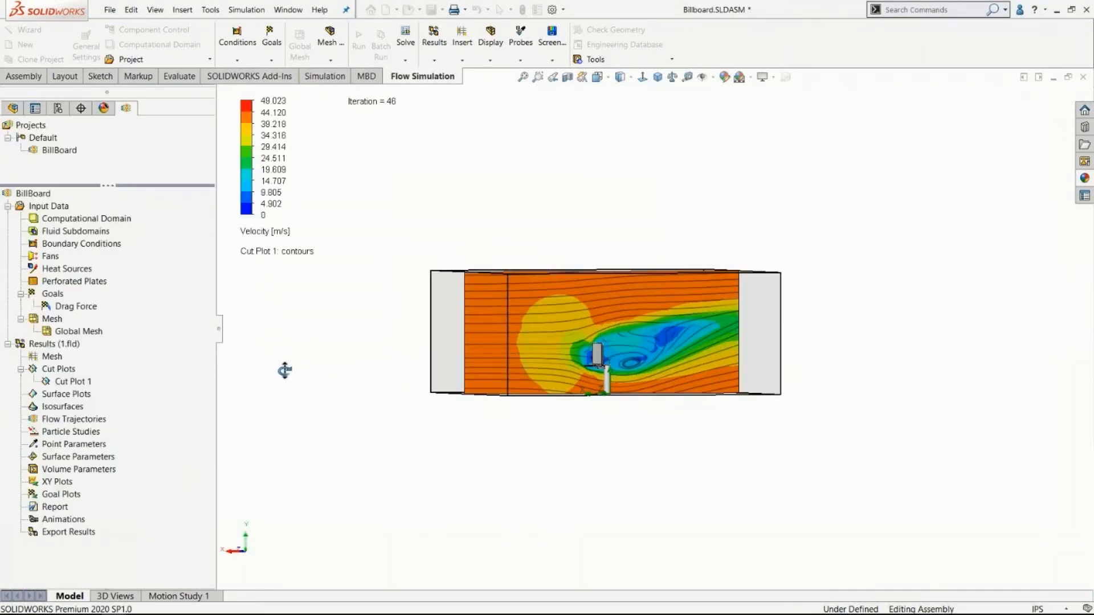
click(245, 196)
drag(234, 205, 234, 85)
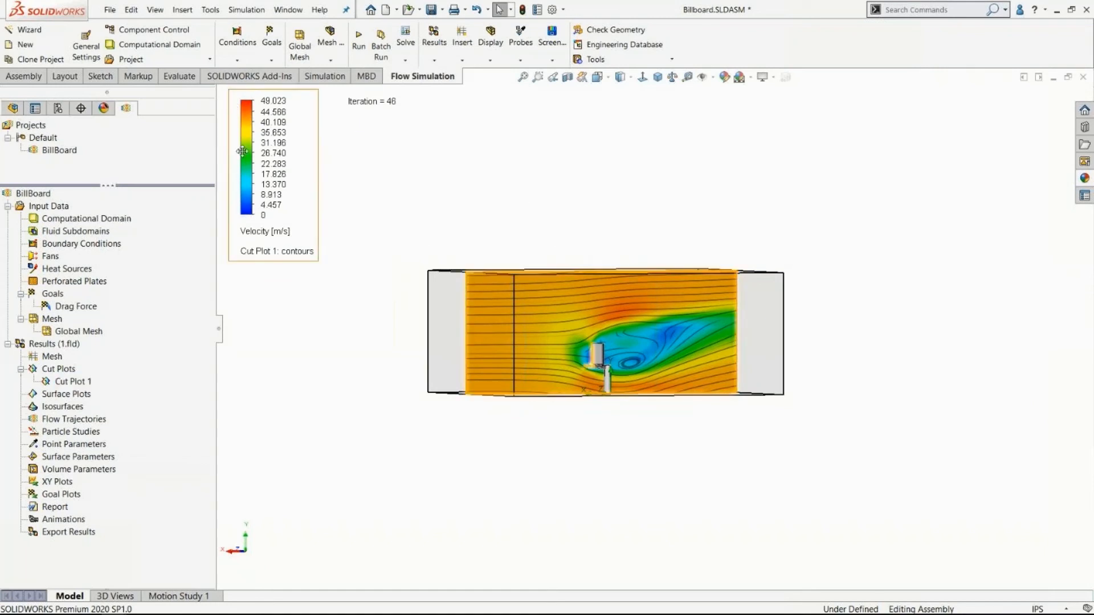
mouse_move(236, 142)
drag(235, 103, 234, 93)
click(234, 92)
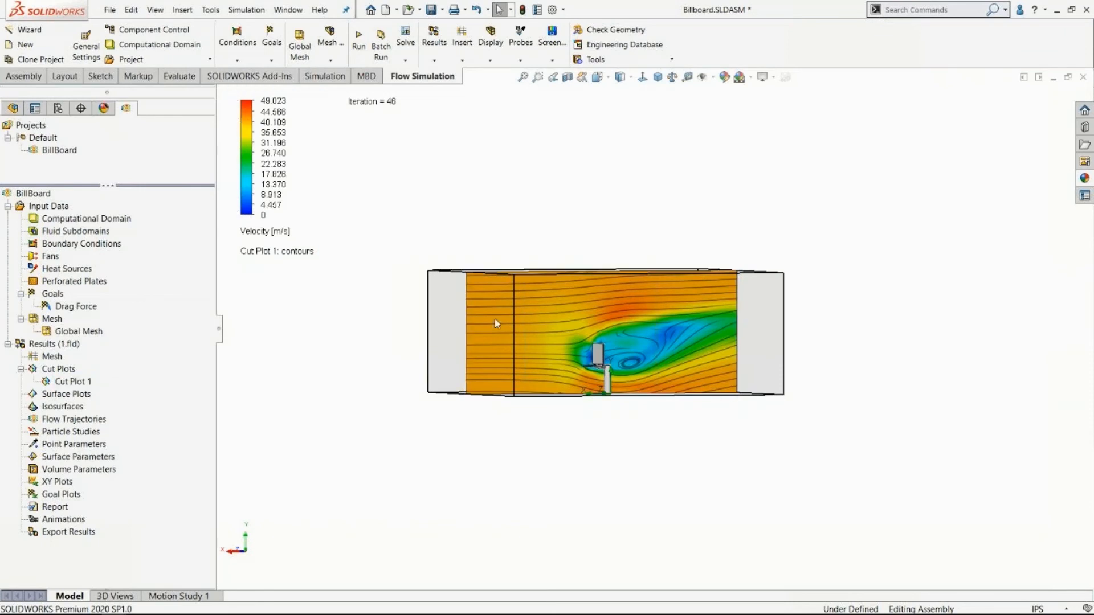
Hide the computational domain around the velocity cut plot.
scroll(628, 351, down, 8)
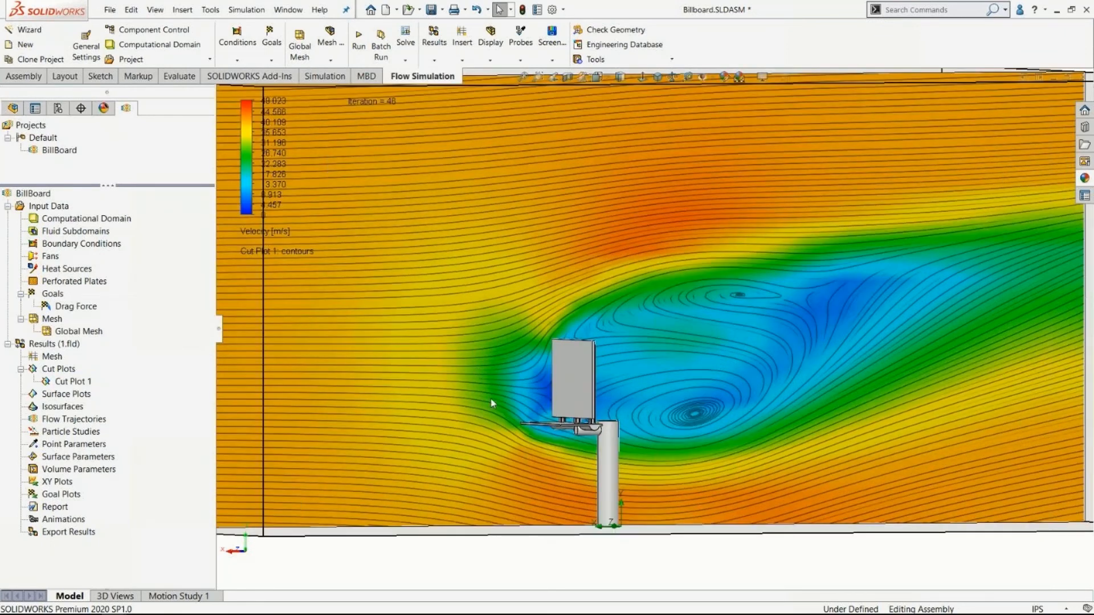
scroll(574, 399, down, 3)
mouse_move(577, 368)
middle_down()
mouse_move(600, 351)
mouse_move(574, 348)
middle_up()
key(f)
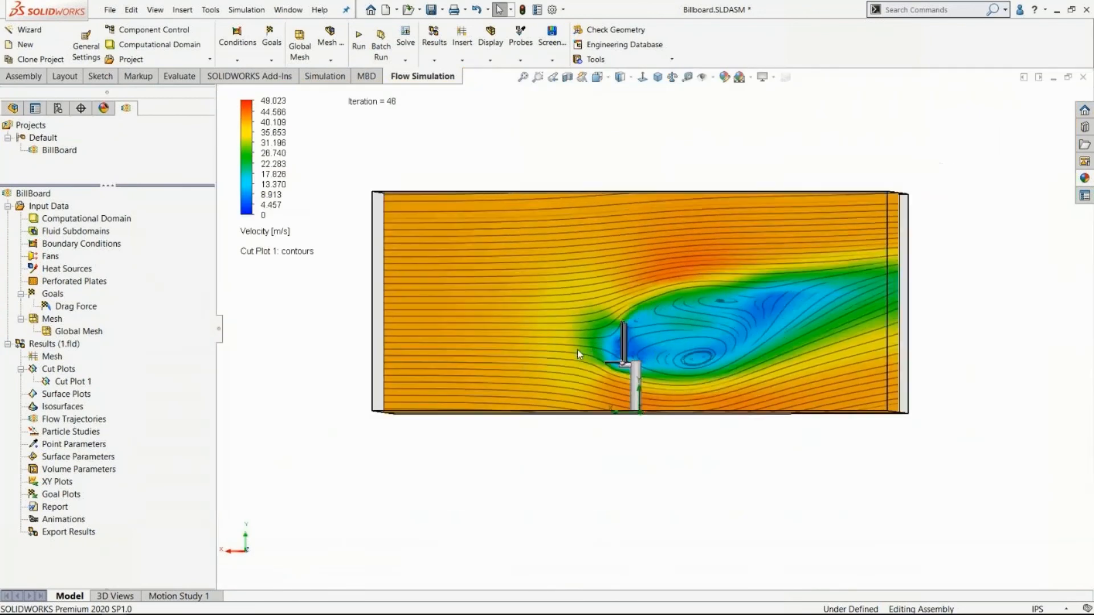
right_click(78, 221)
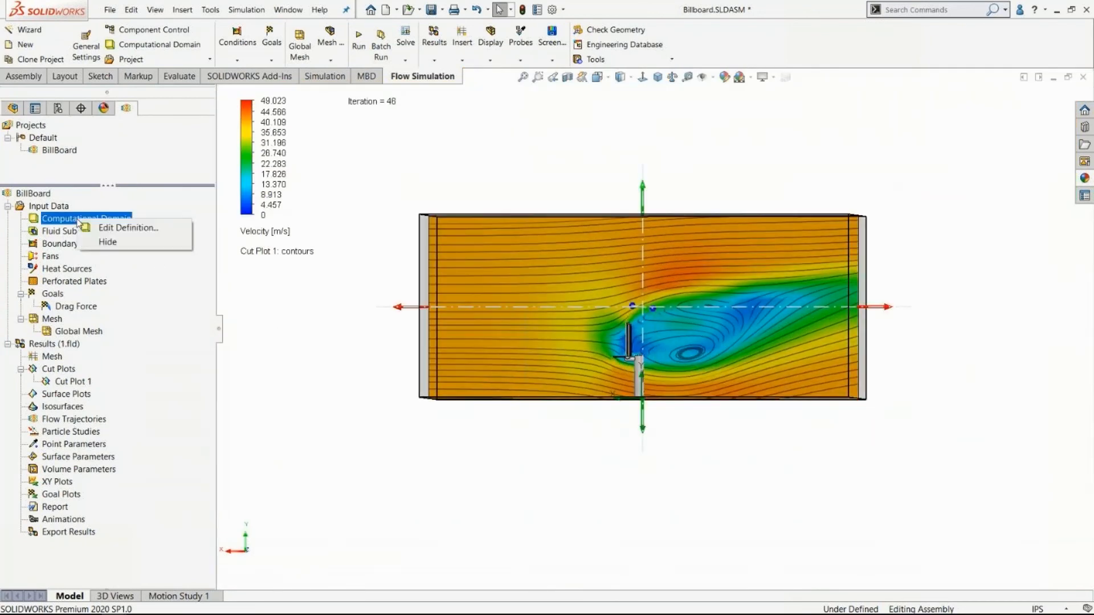
click(102, 241)
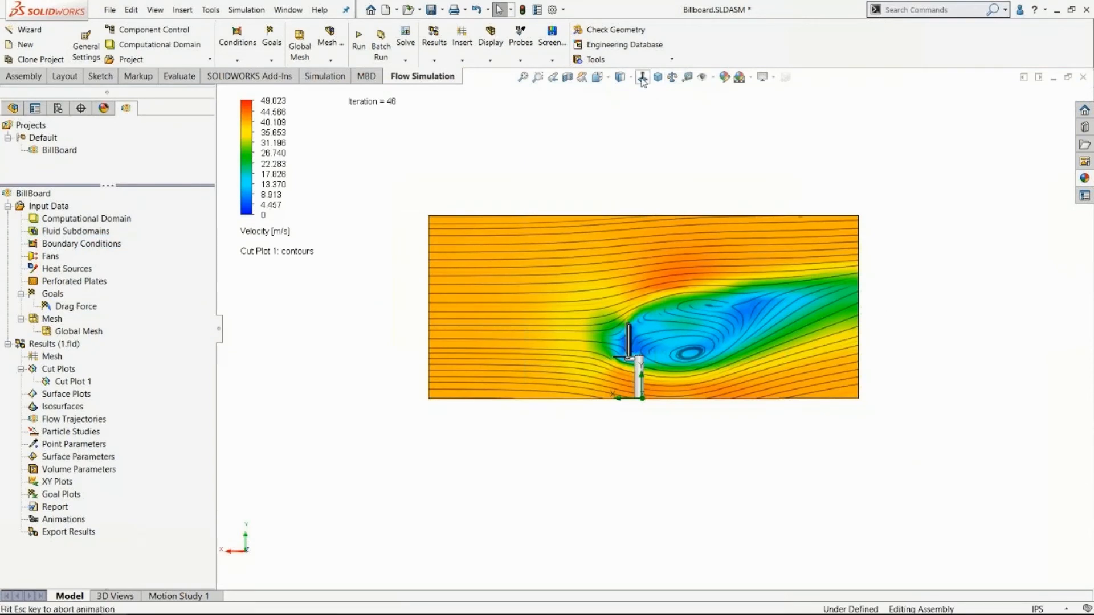
Examine the velocity contours and streamlines around the billboard panel and in the wake behind it.
scroll(638, 357, down, 5)
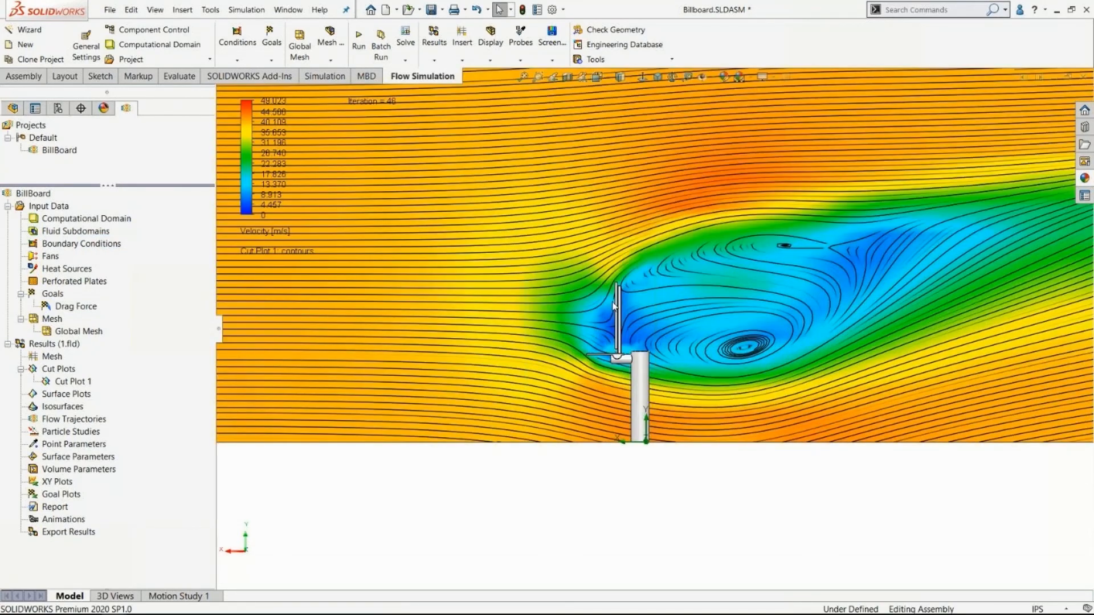
scroll(614, 305, down, 6)
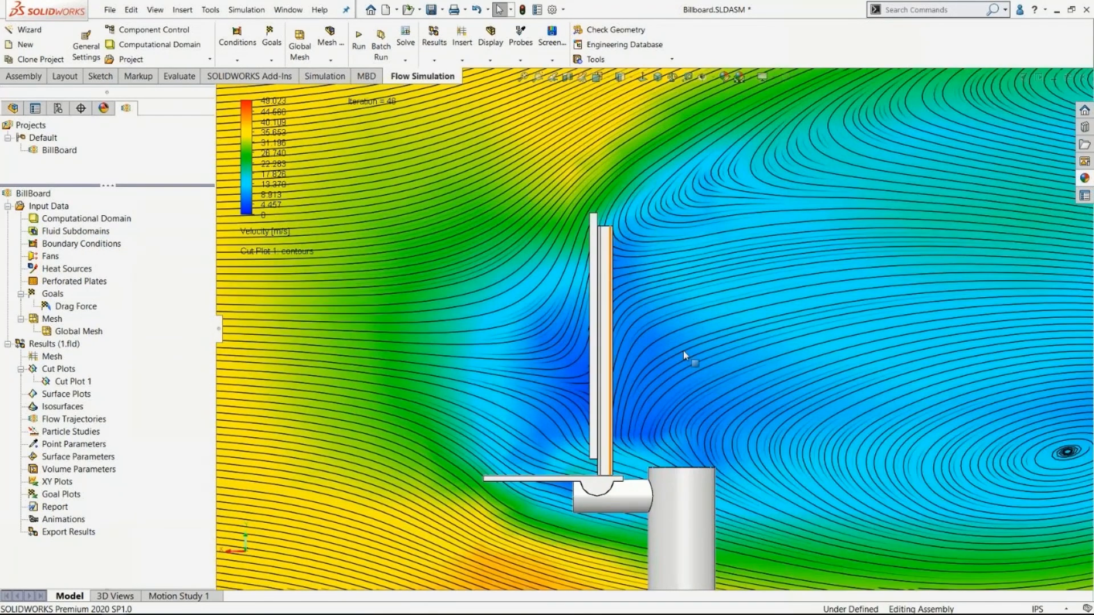
scroll(912, 359, up, 3)
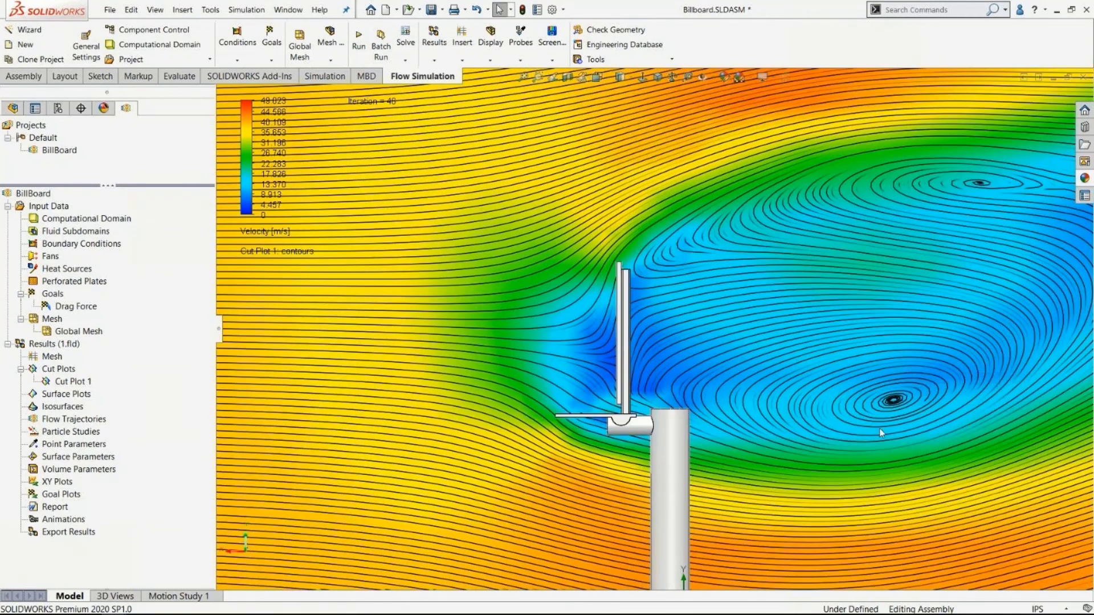
scroll(899, 341, up, 3)
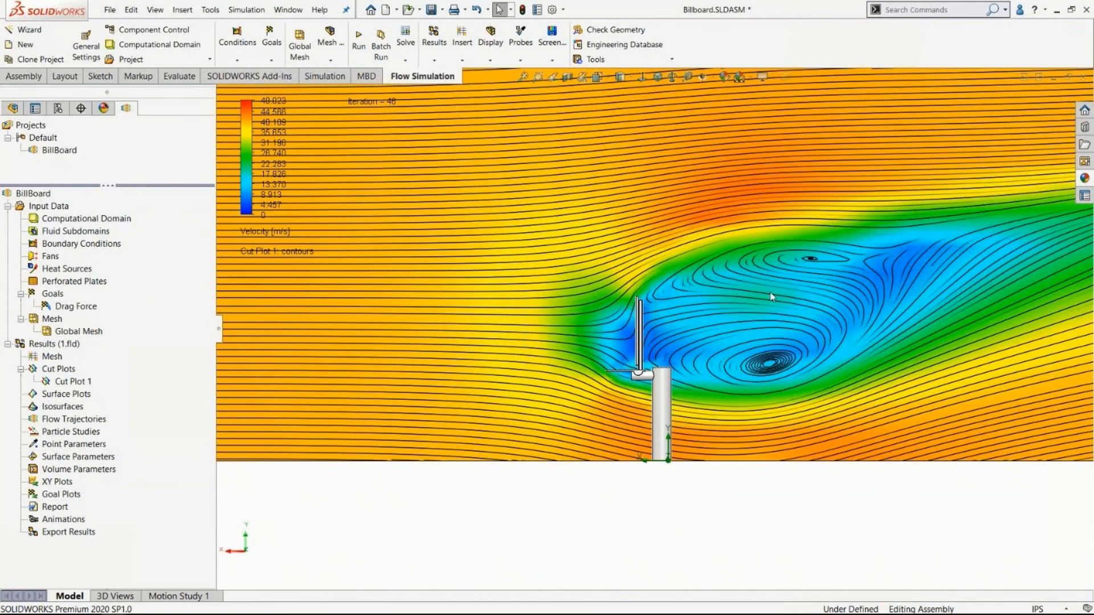
scroll(671, 323, up, 3)
middle_drag(671, 323, 721, 376)
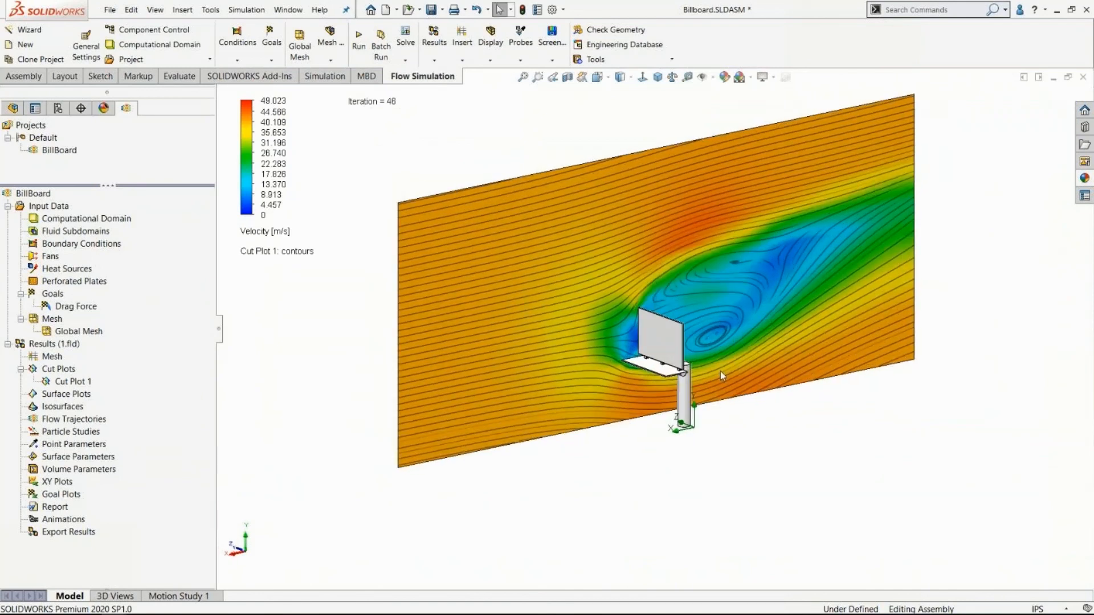
Play the cut plot's animation, watch the velocity field change as the plane passes the billboard, and stop it.
right_click(73, 383)
click(122, 494)
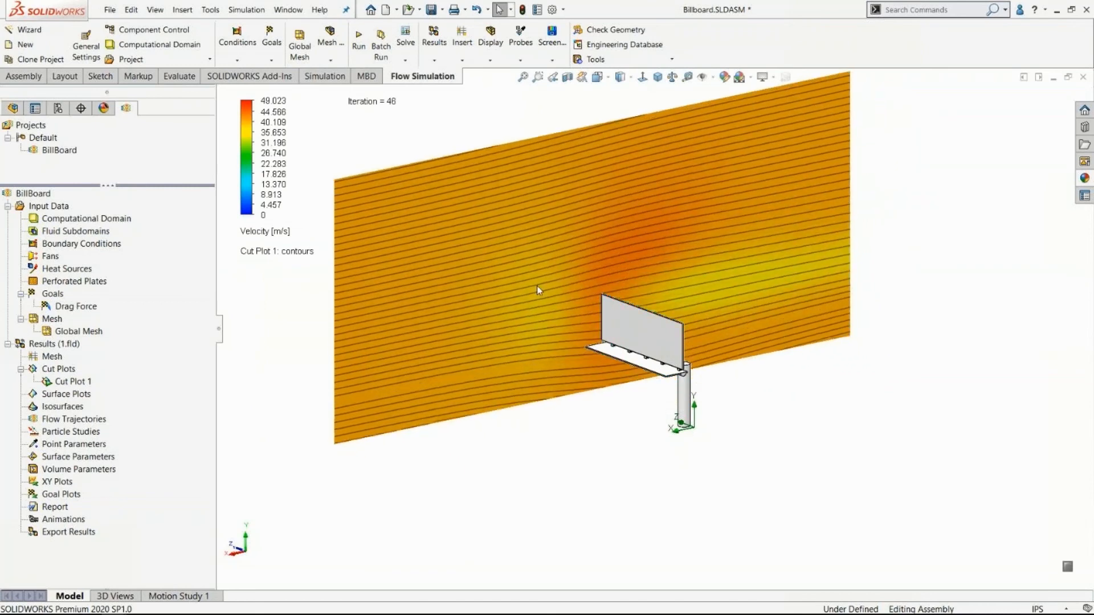
scroll(670, 326, down, 2)
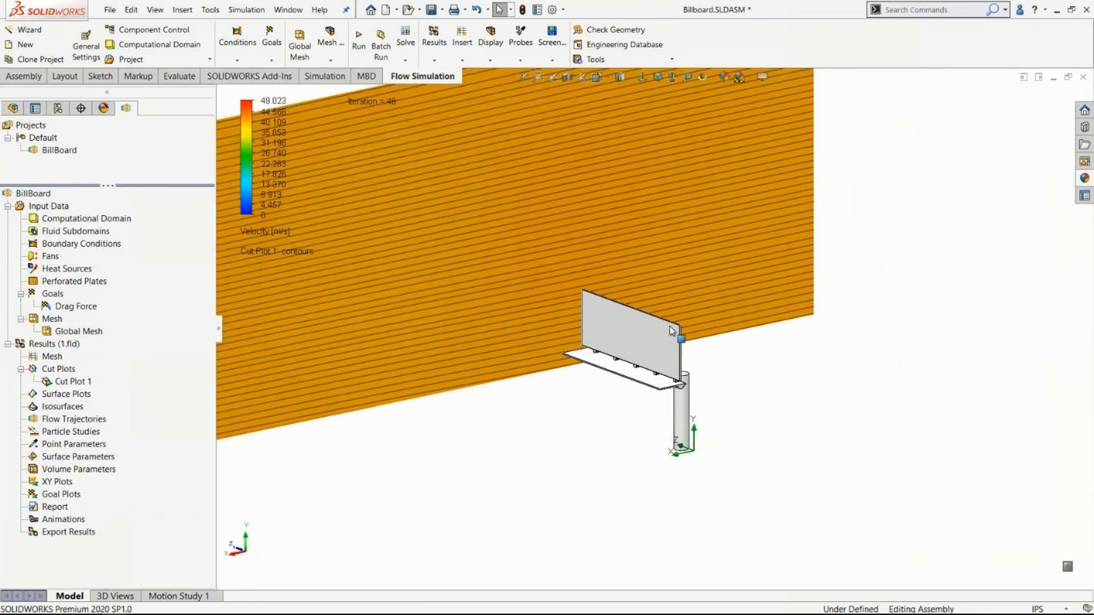
scroll(559, 336, up, 3)
scroll(556, 337, down, 3)
scroll(701, 367, up, 1)
scroll(722, 371, down, 1)
scroll(735, 368, up, 4)
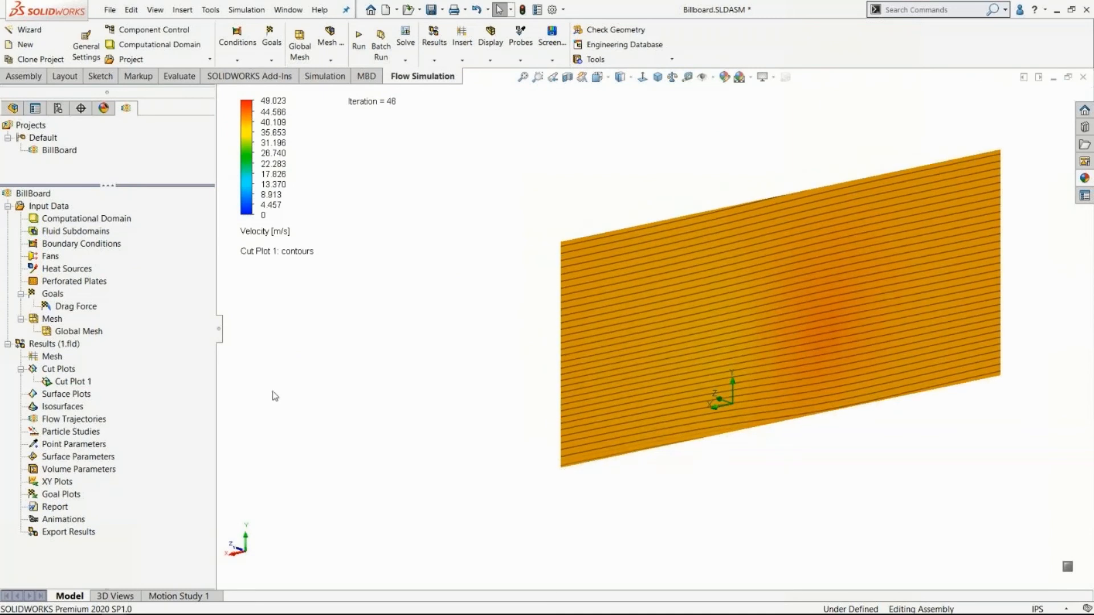
right_click(69, 381)
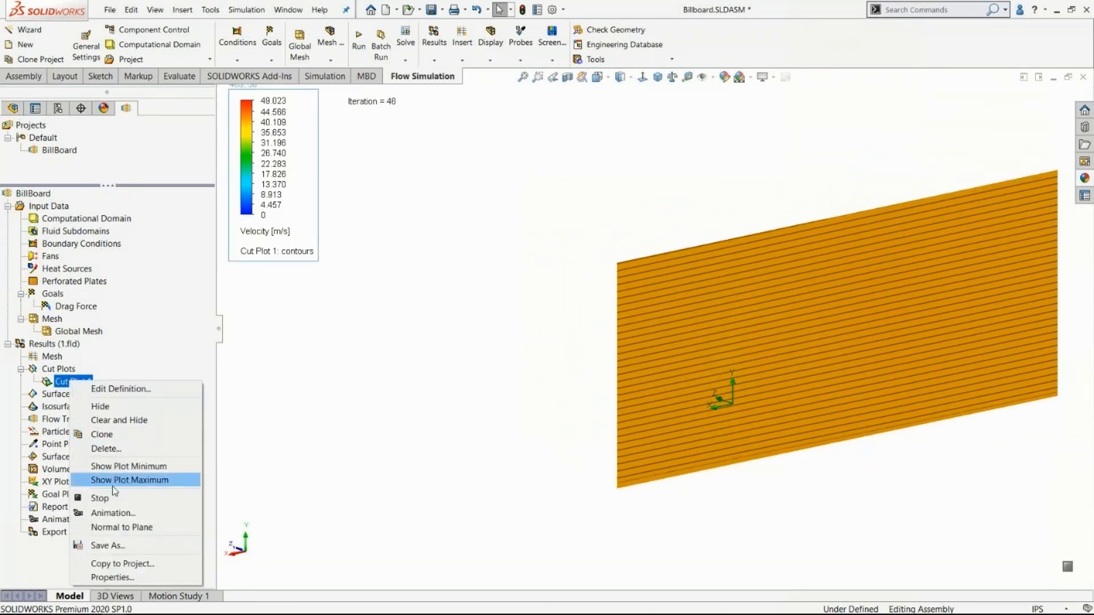
click(114, 498)
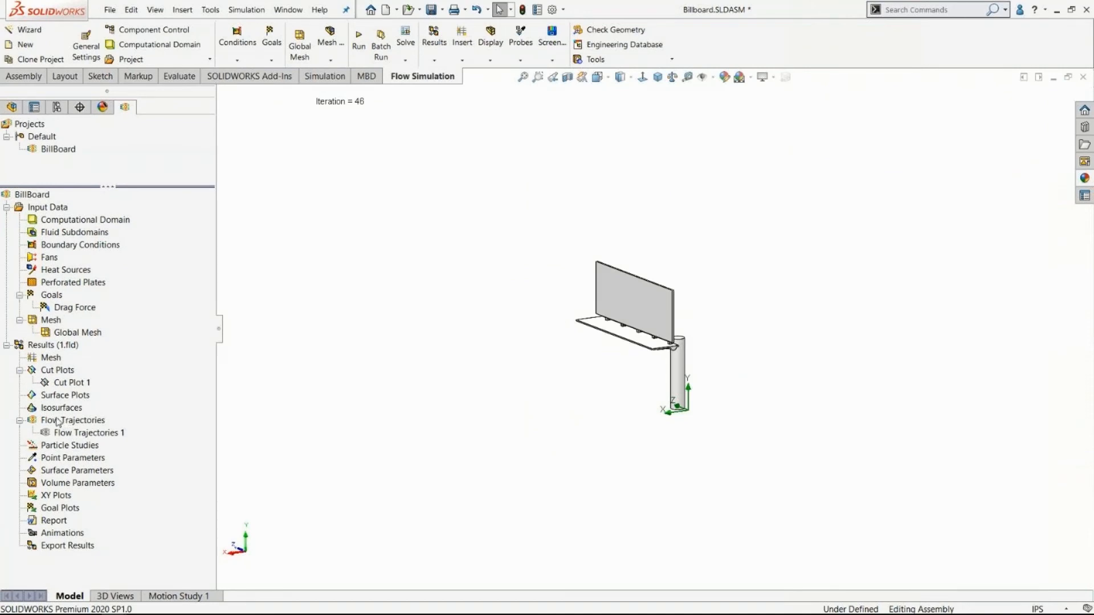
Move the flow trajectories' starting plane to about 7.49 m from the Right Plane and regenerate the 50 velocity arrow trajectories.
right_click(75, 432)
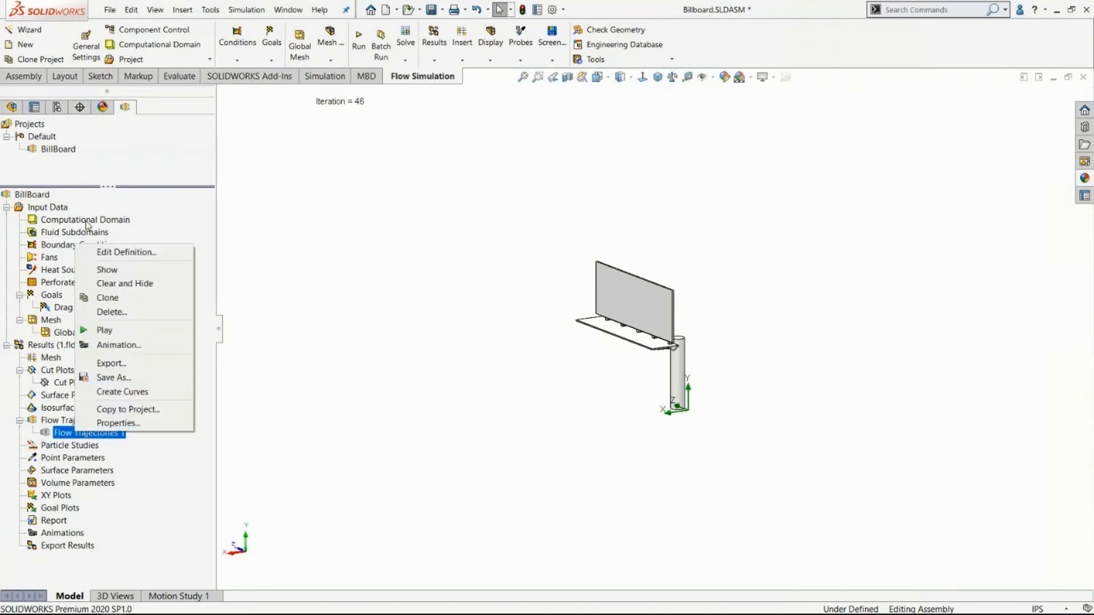
click(100, 251)
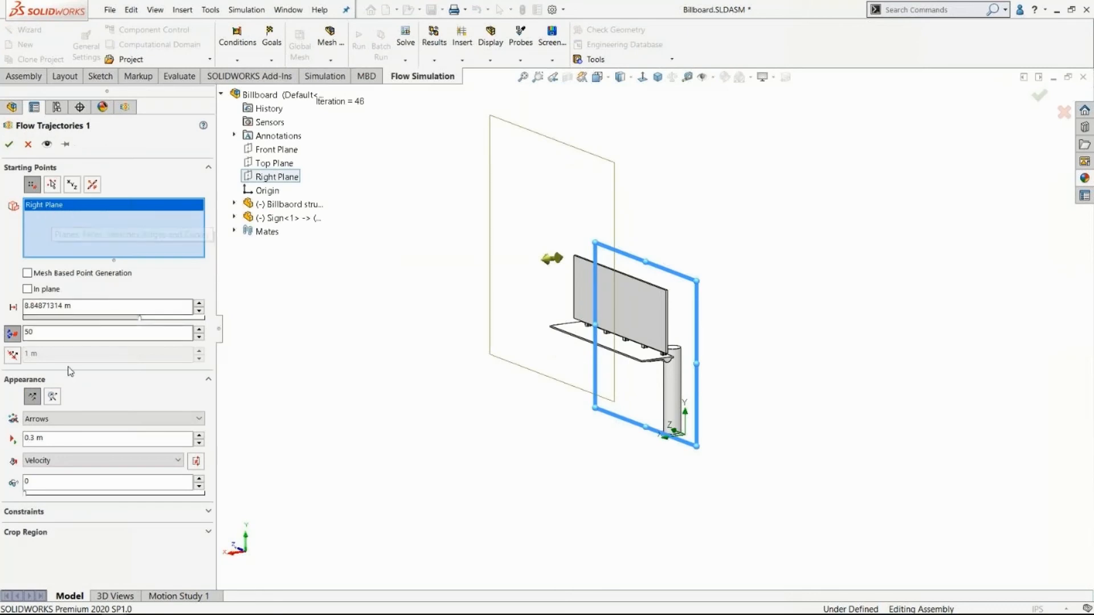
middle_drag(472, 359, 449, 350)
drag(528, 257, 547, 256)
mouse_move(416, 333)
middle_down()
mouse_move(403, 317)
mouse_move(413, 334)
middle_up()
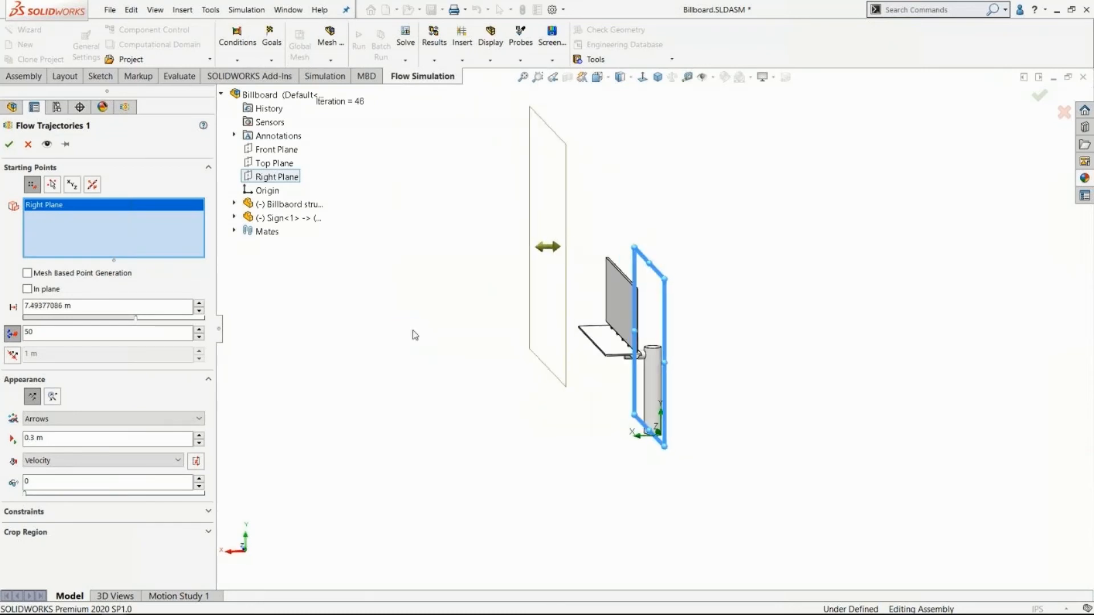
click(76, 332)
click(74, 440)
click(74, 445)
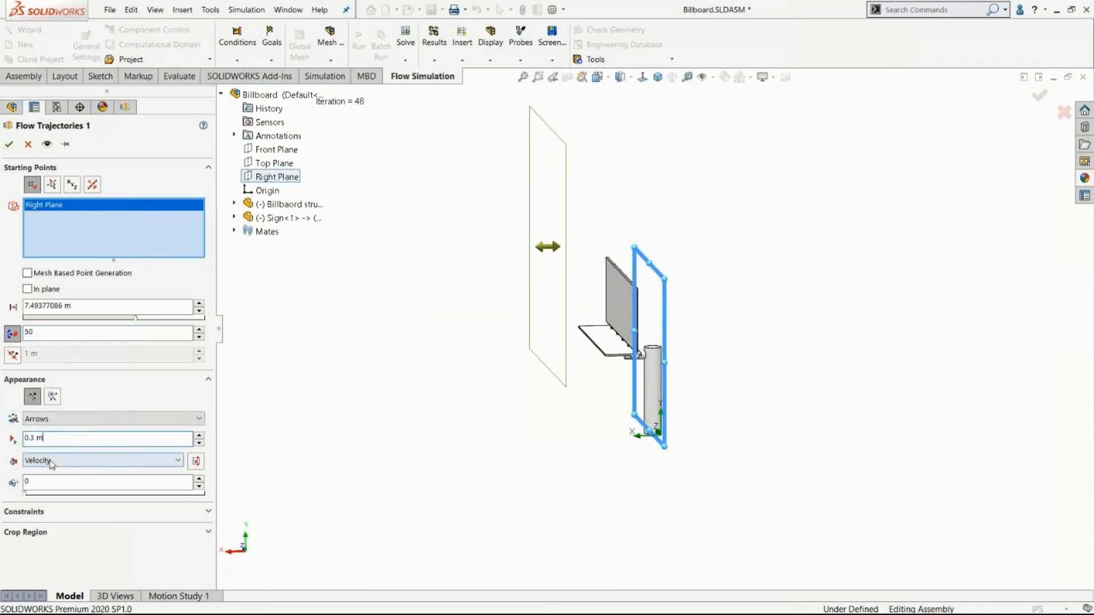
click(8, 146)
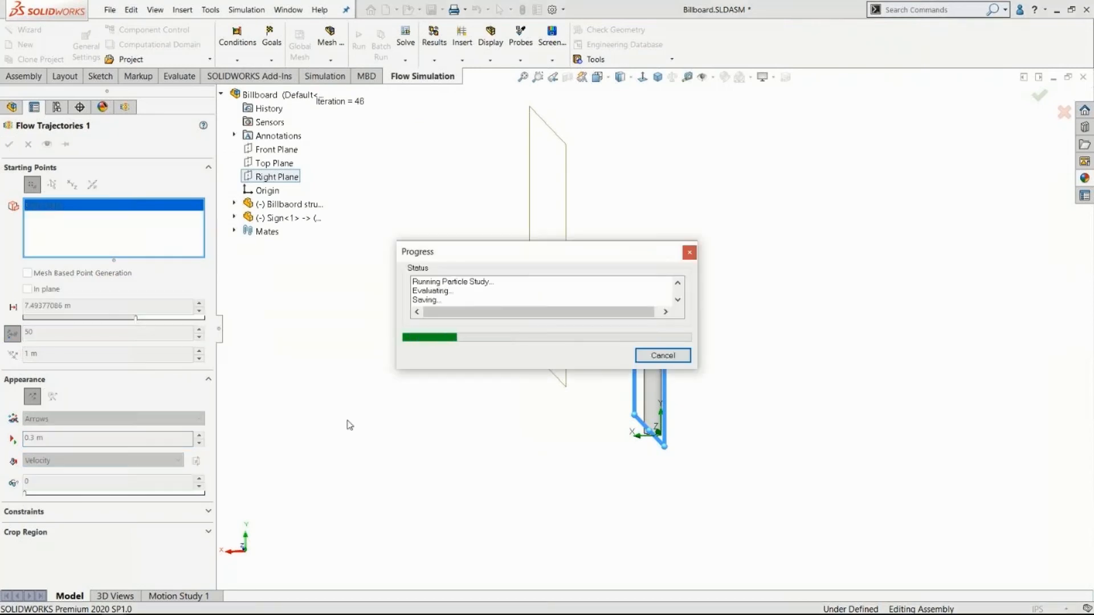
scroll(540, 406, up, 1)
scroll(750, 258, down, 2)
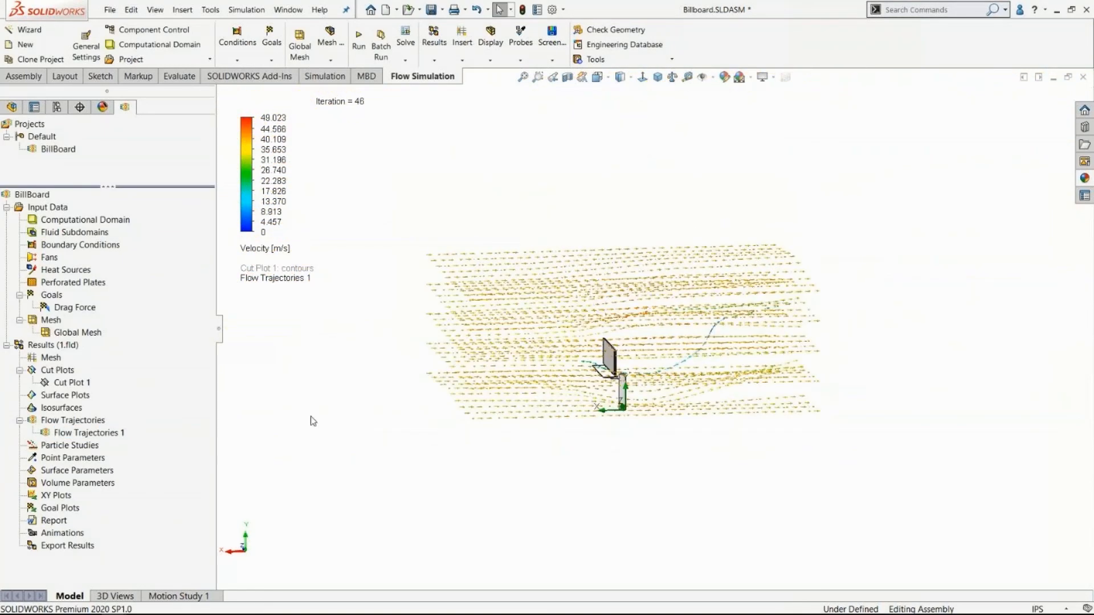
Play the flow trajectories animation, examine the air flow around the front and back of the billboard, and stop it.
right_click(80, 434)
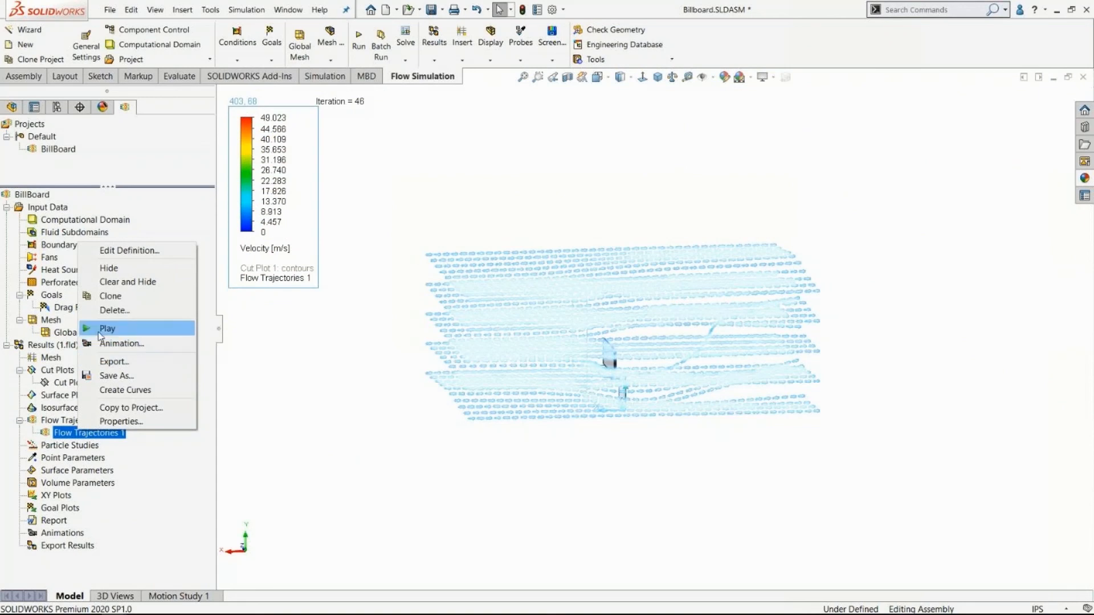
click(94, 326)
scroll(705, 369, down, 10)
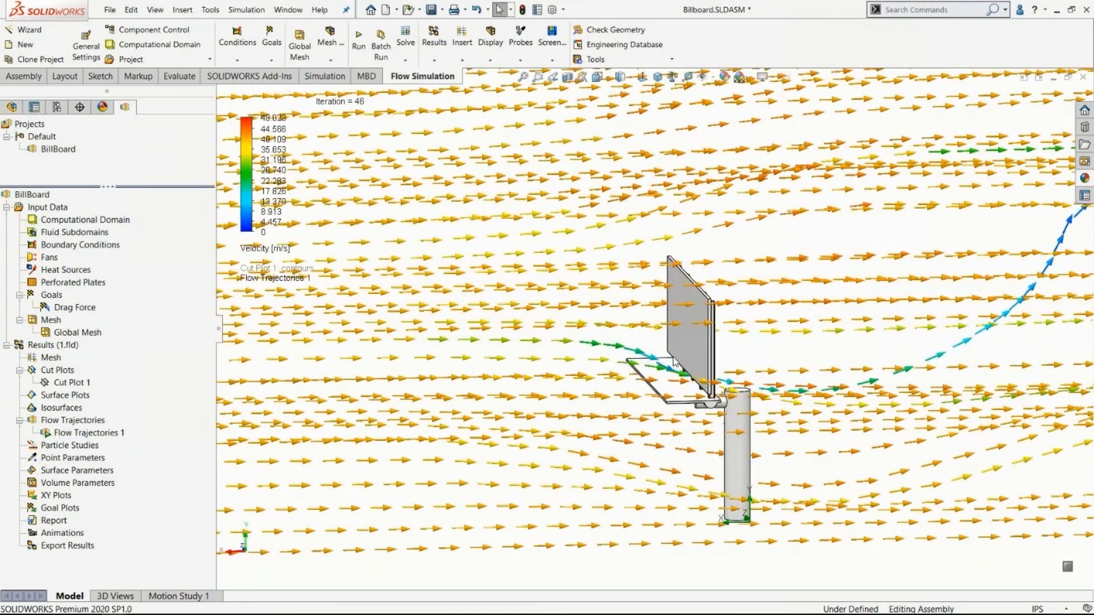
scroll(705, 370, up, 8)
middle_drag(705, 369, 554, 381)
scroll(555, 381, up, 2)
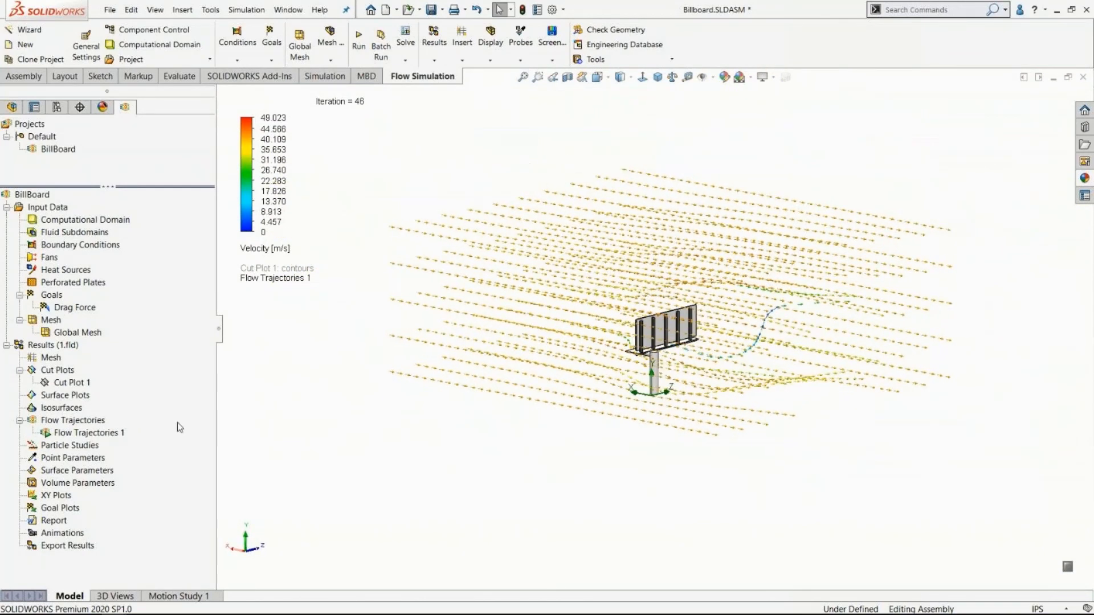
right_click(83, 434)
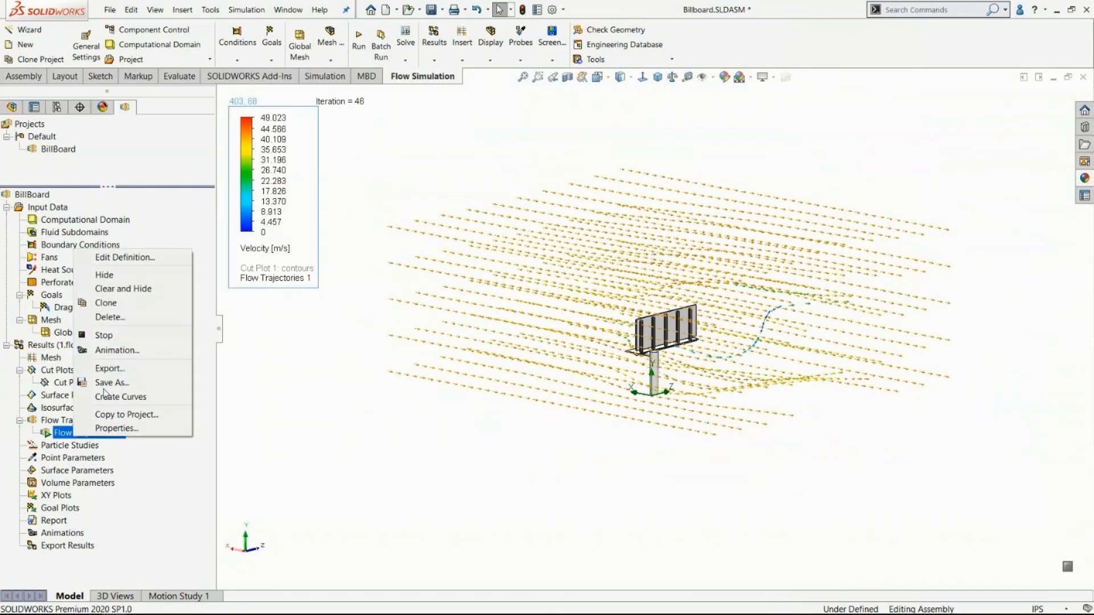
click(105, 336)
Hide the flow trajectories around the billboard.
middle_drag(481, 342, 583, 371)
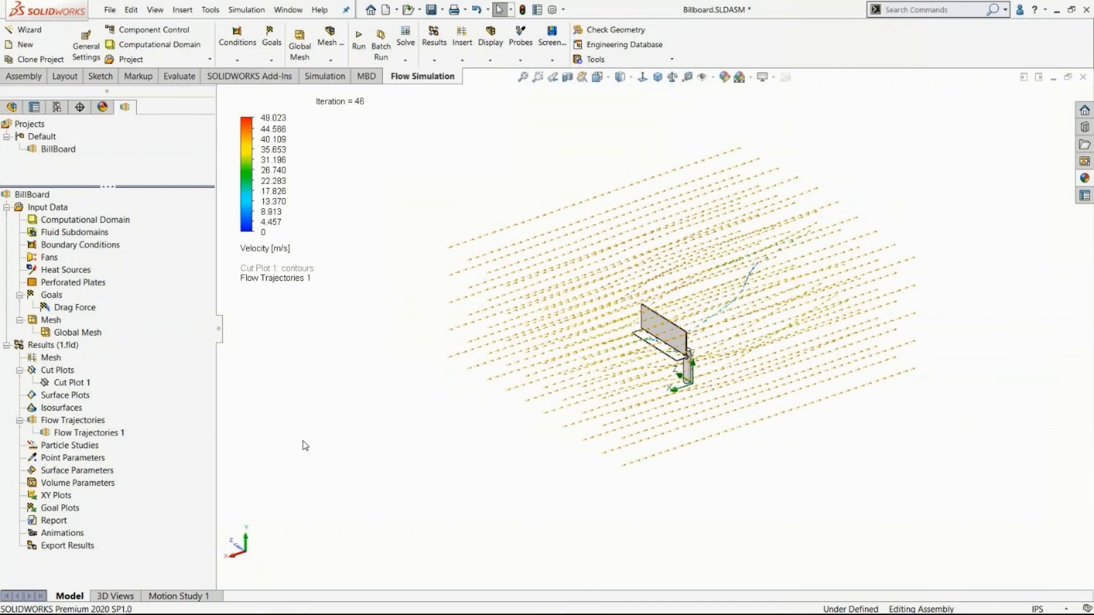
right_click(73, 433)
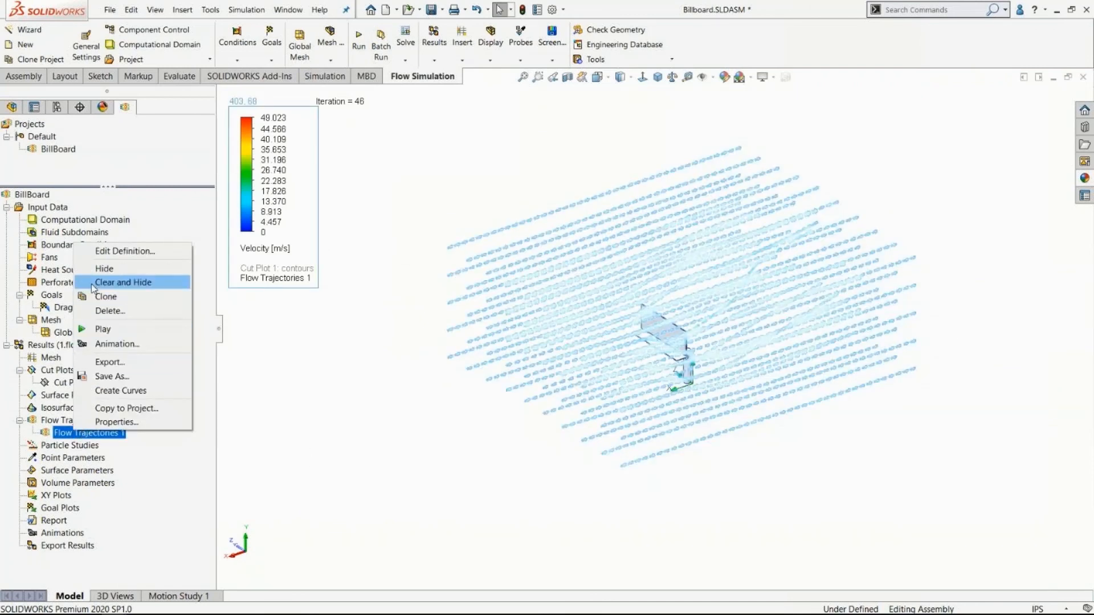
click(99, 270)
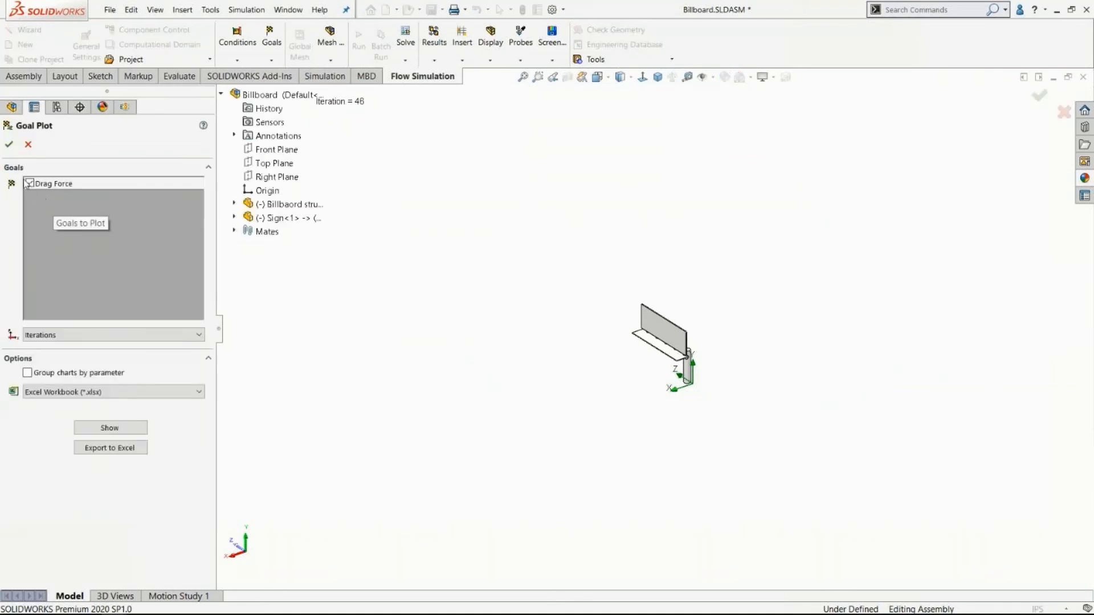
Plot the Drag Force goal against iterations, show its summary table, and export the results to an Excel workbook.
click(74, 335)
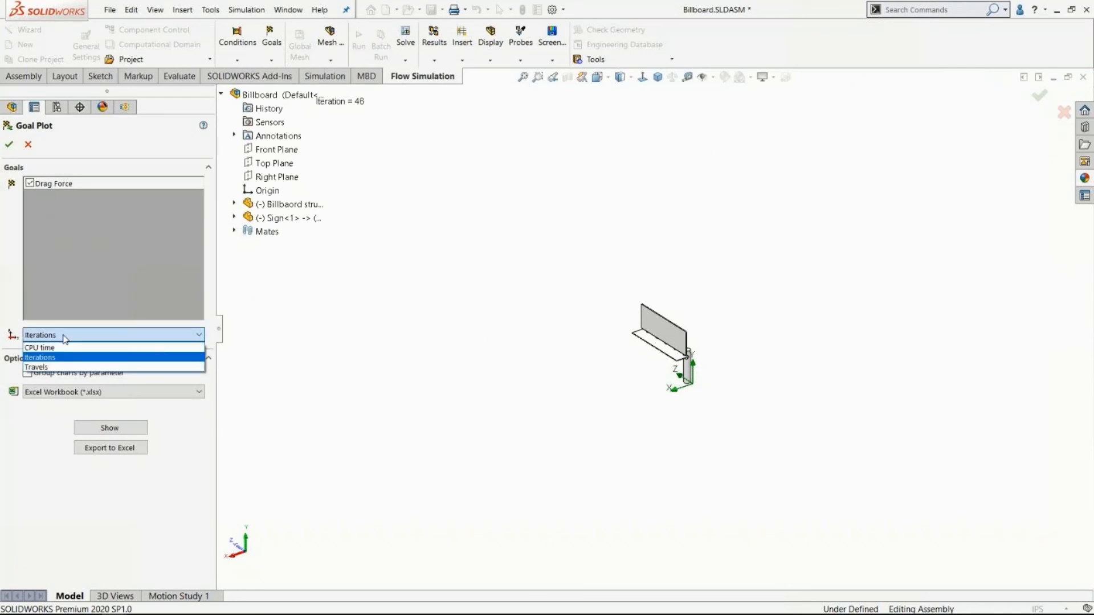
click(98, 275)
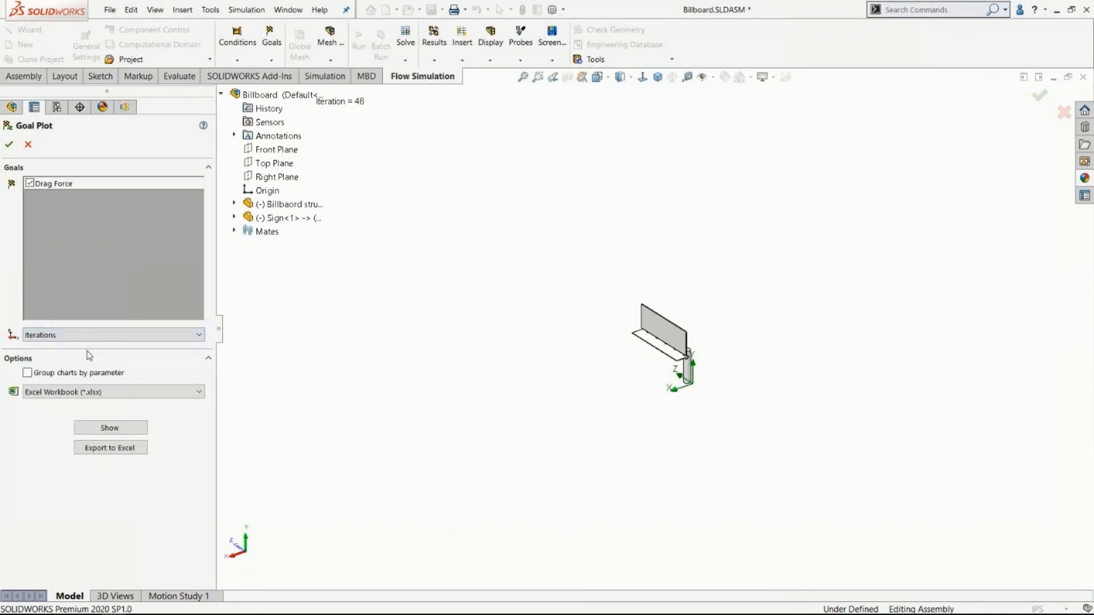
click(109, 428)
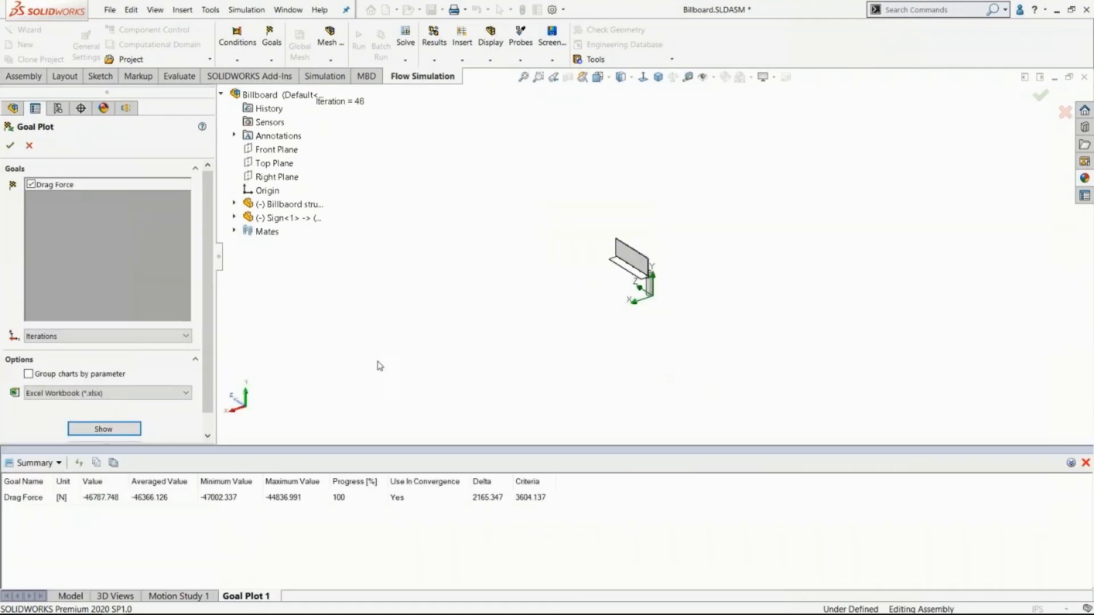
click(30, 499)
click(106, 502)
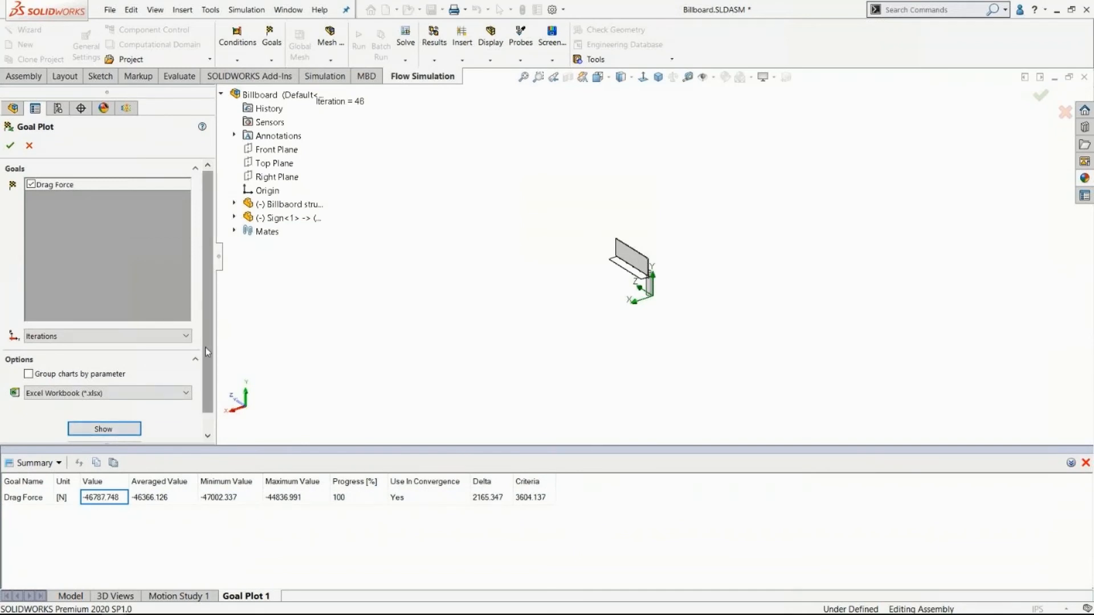
scroll(205, 347, down, 1)
click(111, 434)
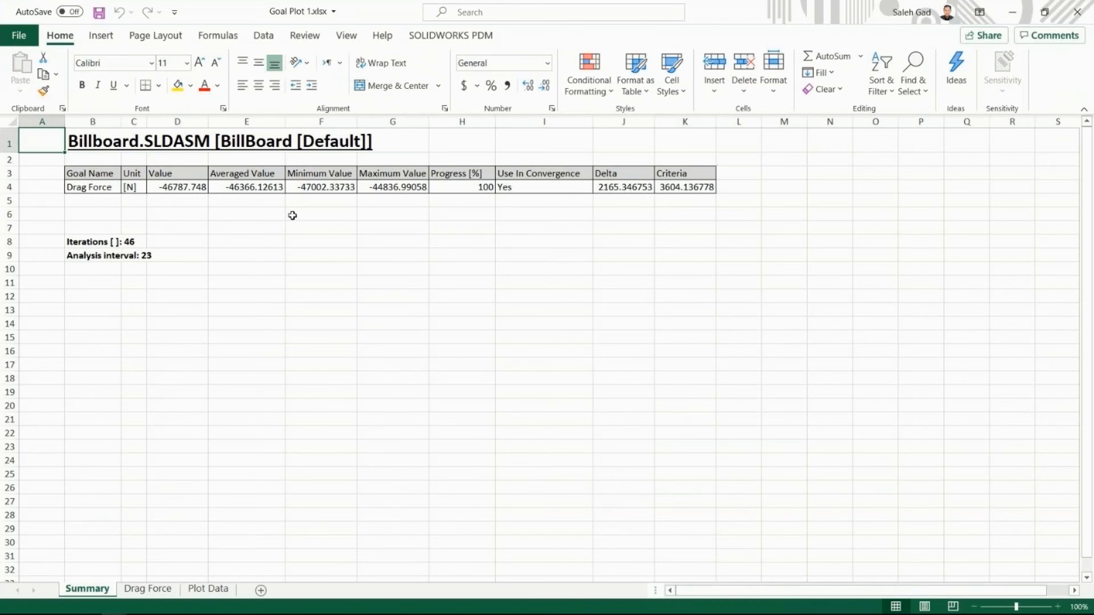
Review the Drag Force chart, the per-iteration plot data and the summary sheet in the exported Excel workbook.
click(148, 589)
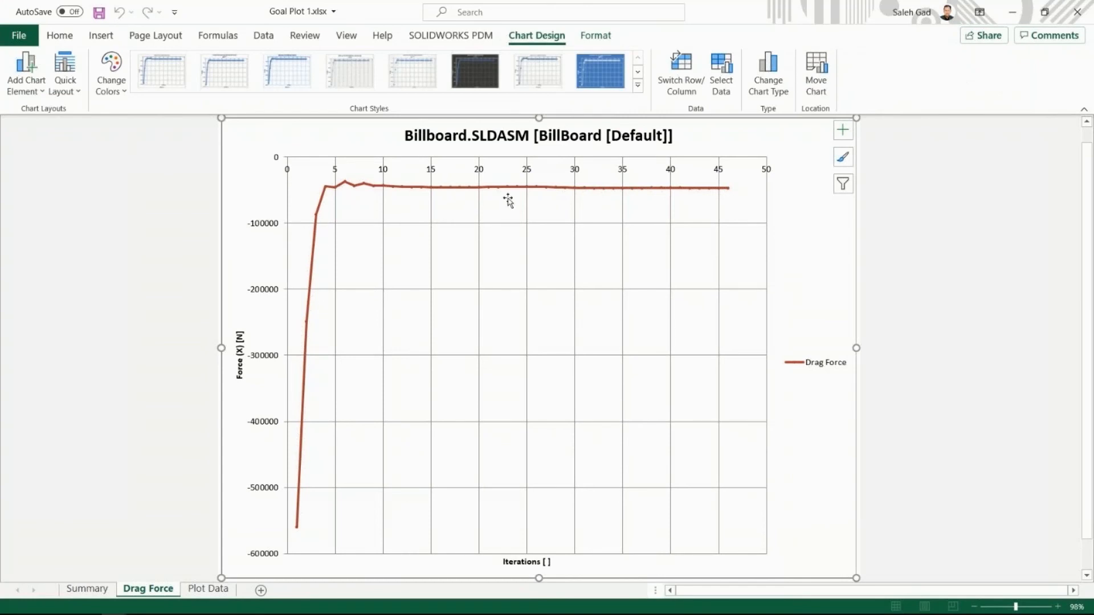
click(201, 590)
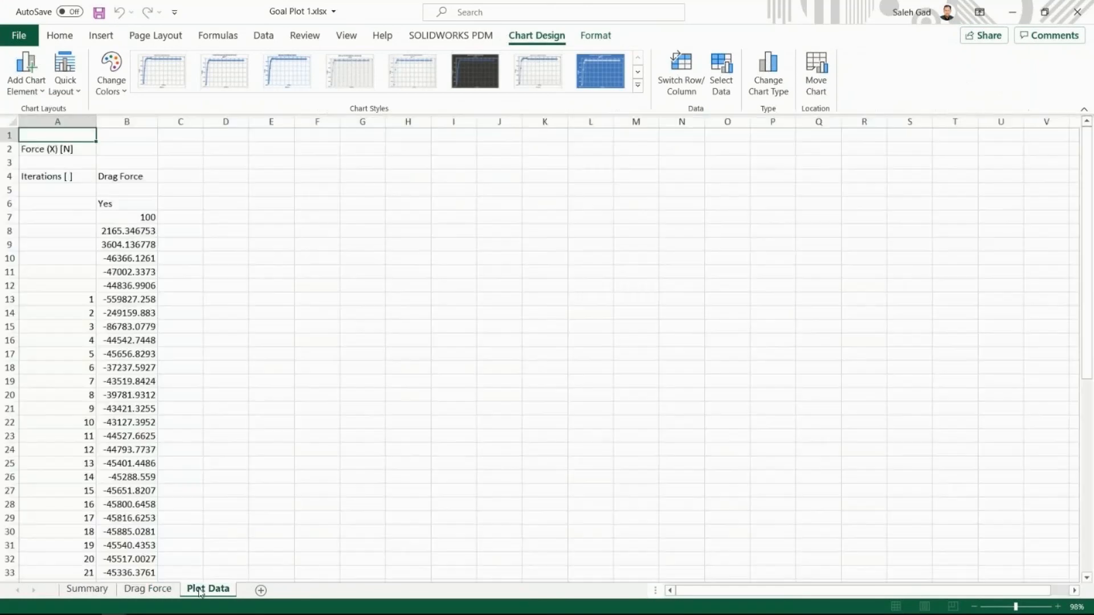
scroll(111, 262, down, 3)
scroll(111, 228, up, 3)
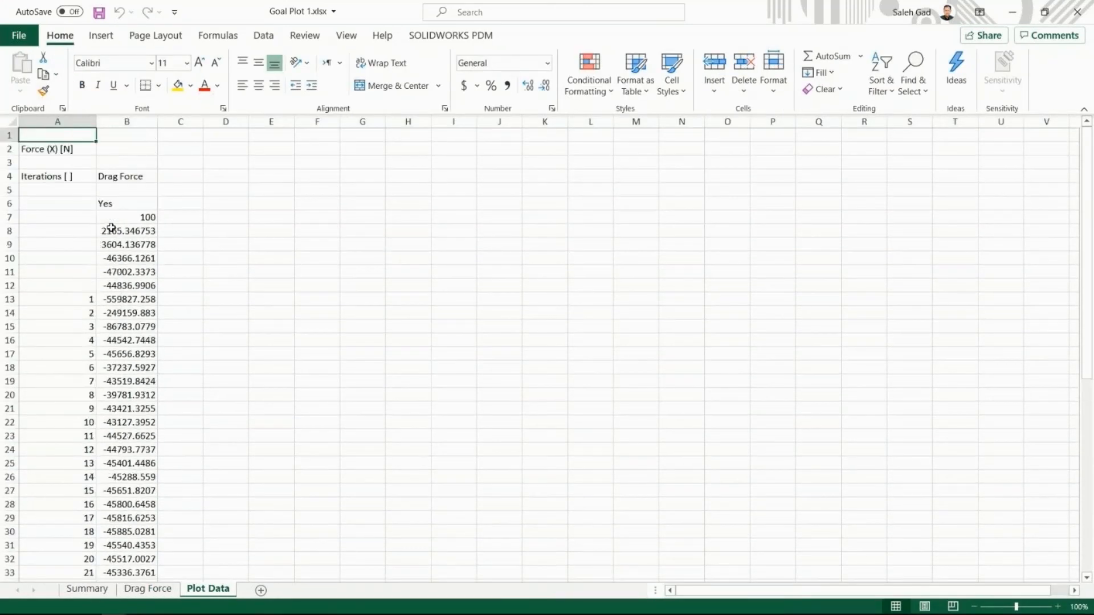
scroll(131, 228, down, 12)
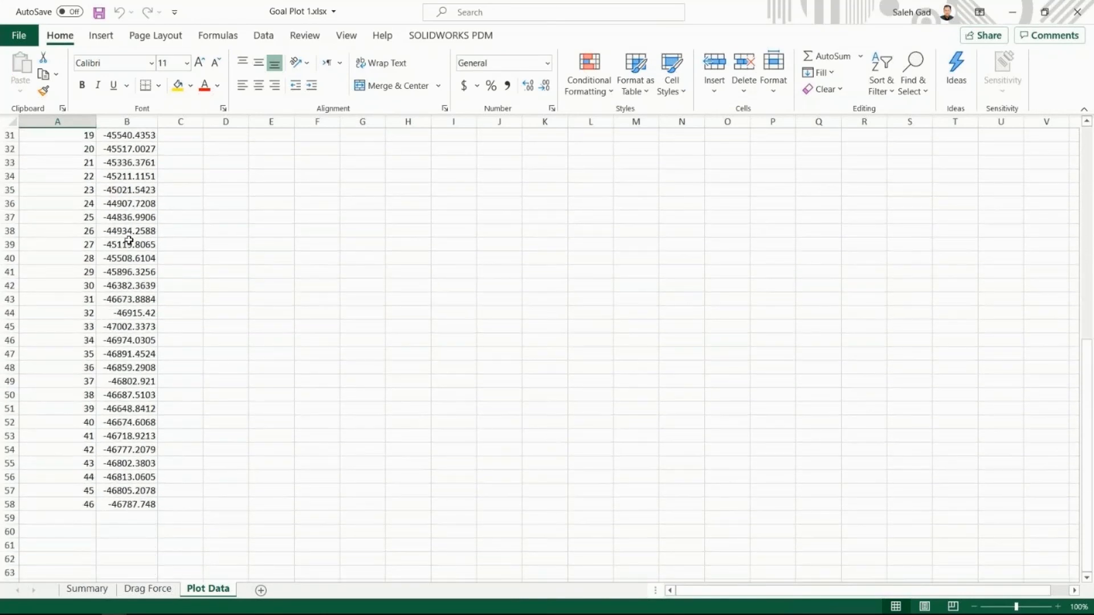
click(88, 588)
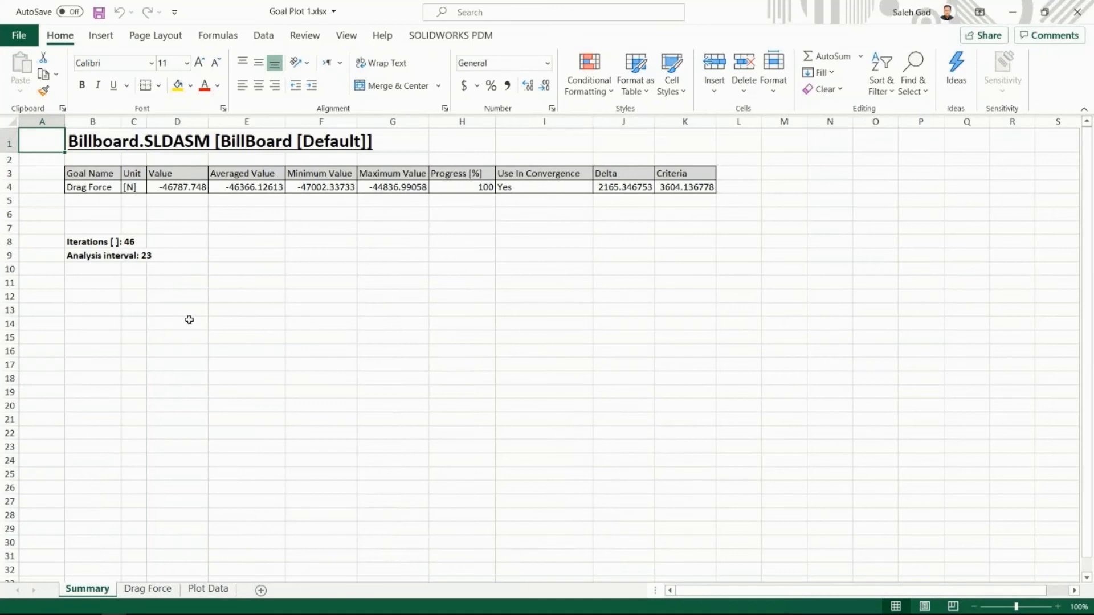
Switch back to SOLIDWORKS and accept the Drag Force goal plot.
click(1013, 12)
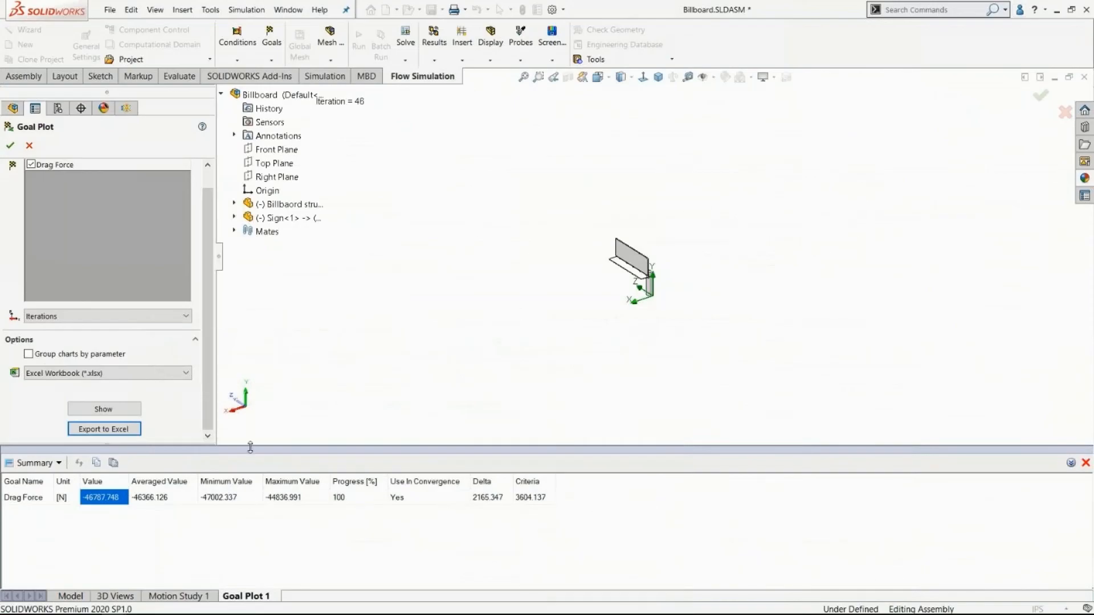
click(9, 146)
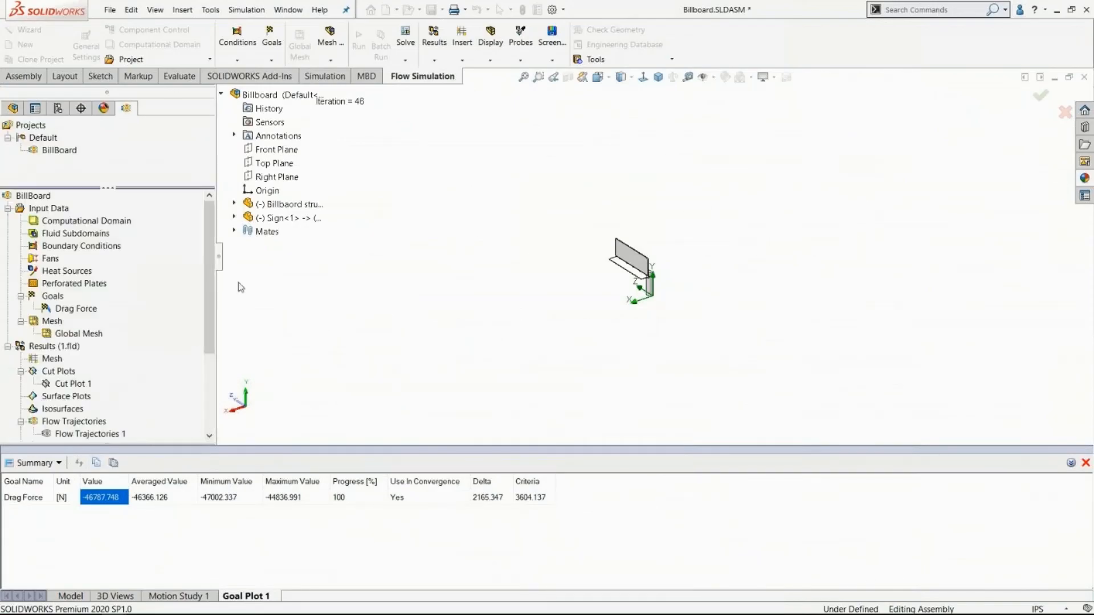
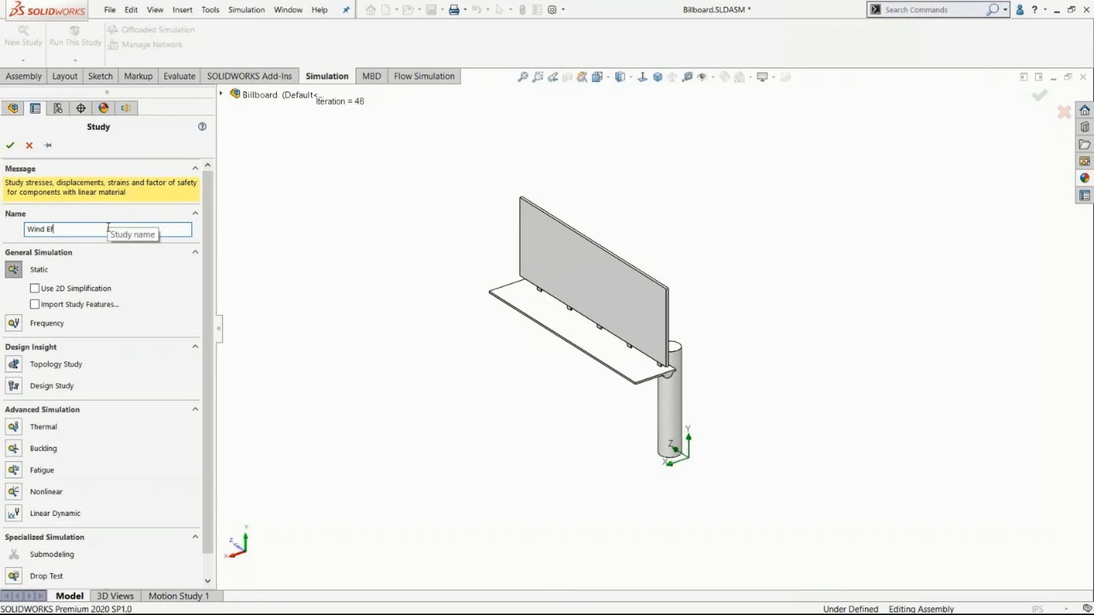
Create a static simulation study named Wind Effect.
text(ct)
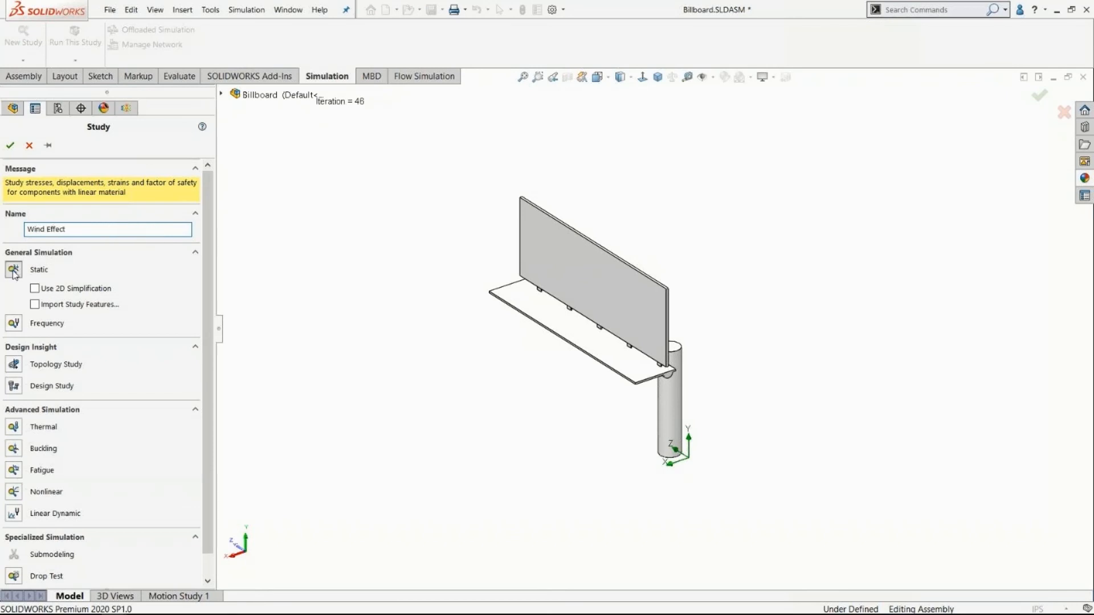
click(12, 150)
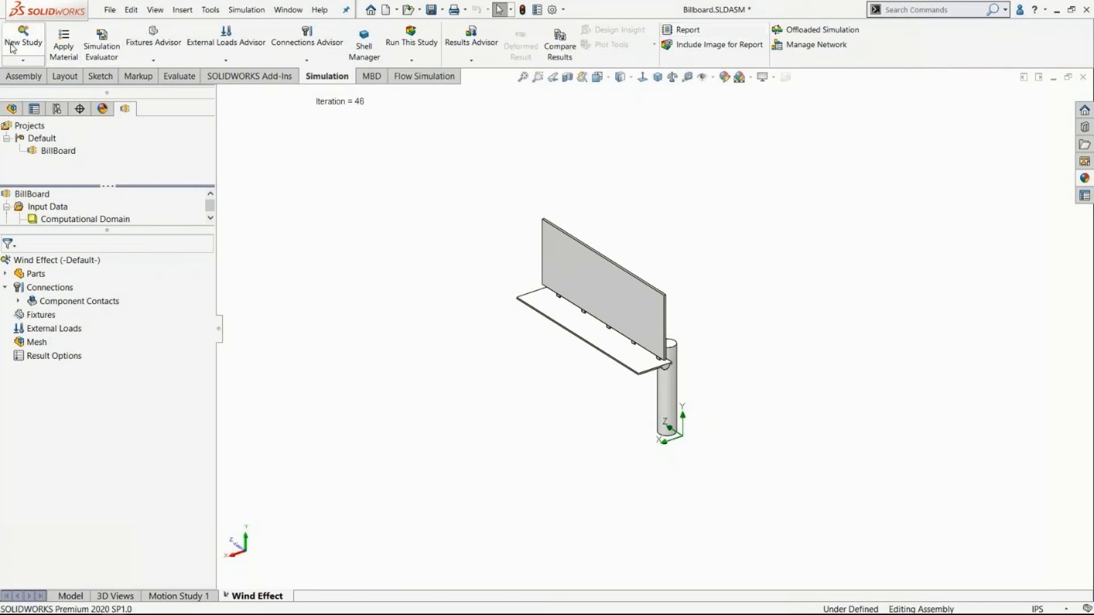
Apply the 2014 Alloy material from the Aluminium Alloys library to all parts in the study.
click(56, 34)
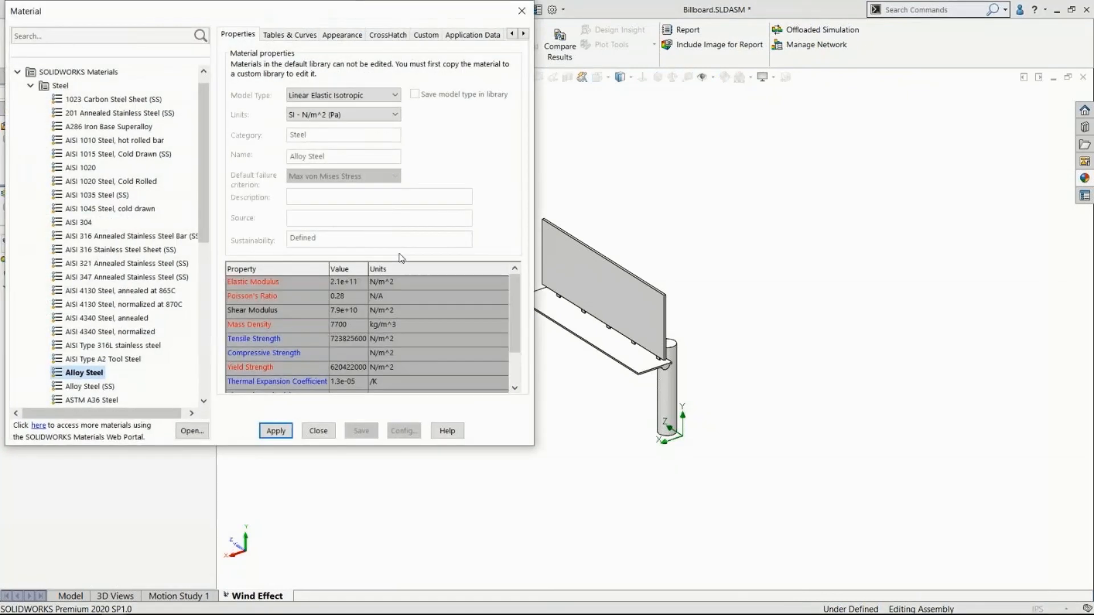
click(31, 85)
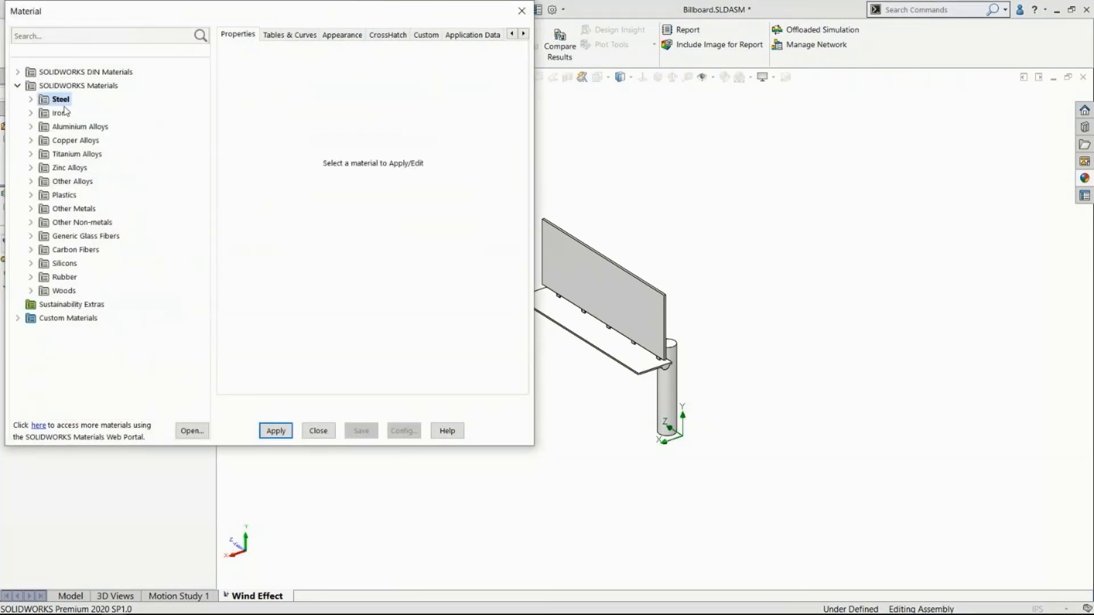
click(55, 126)
click(31, 126)
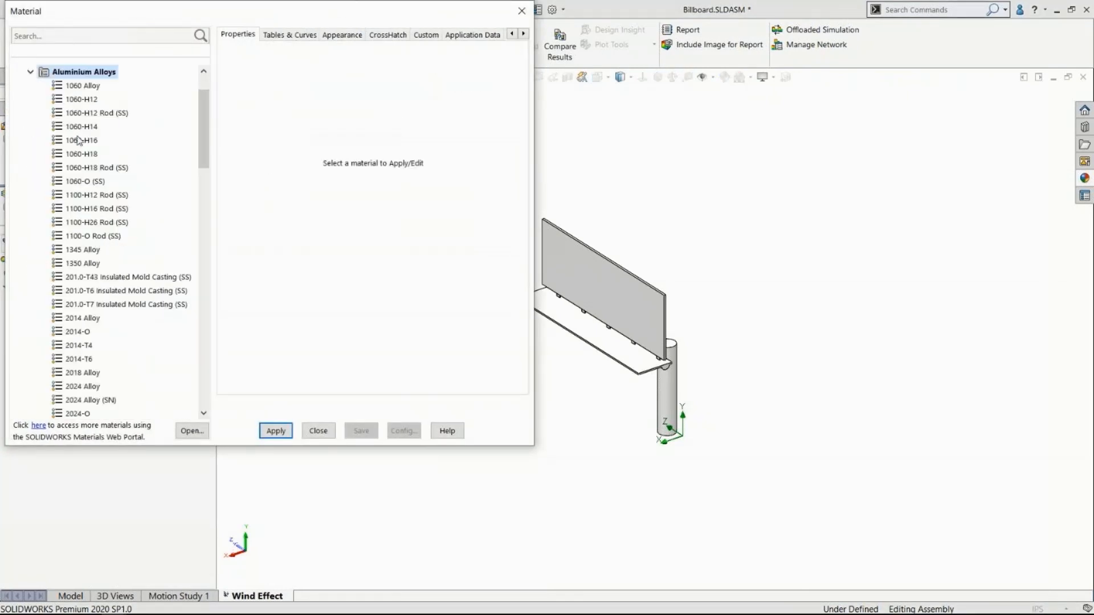
click(83, 318)
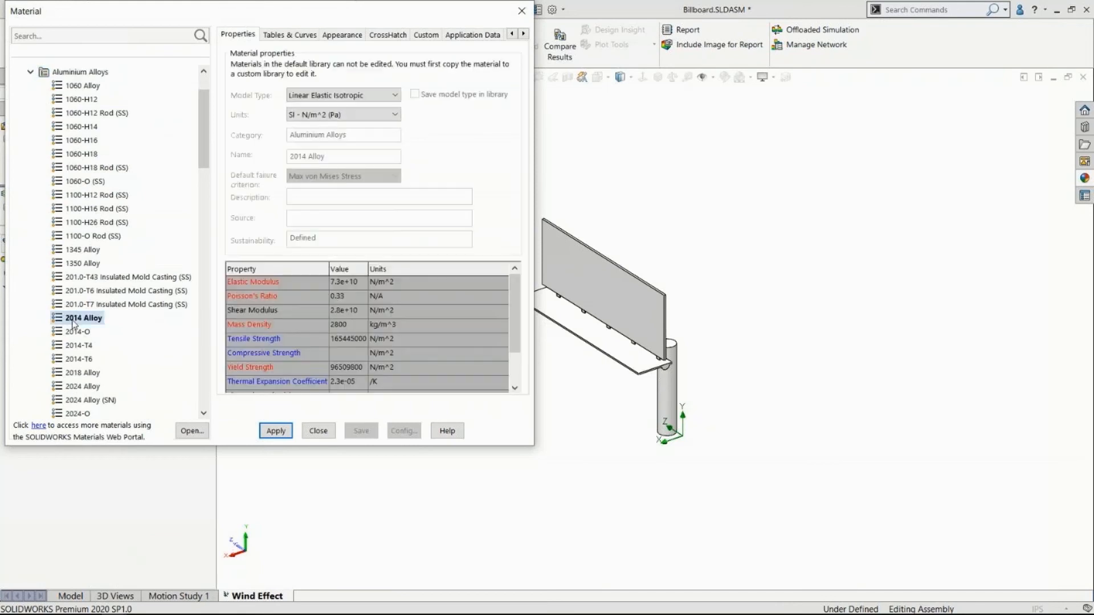
click(276, 431)
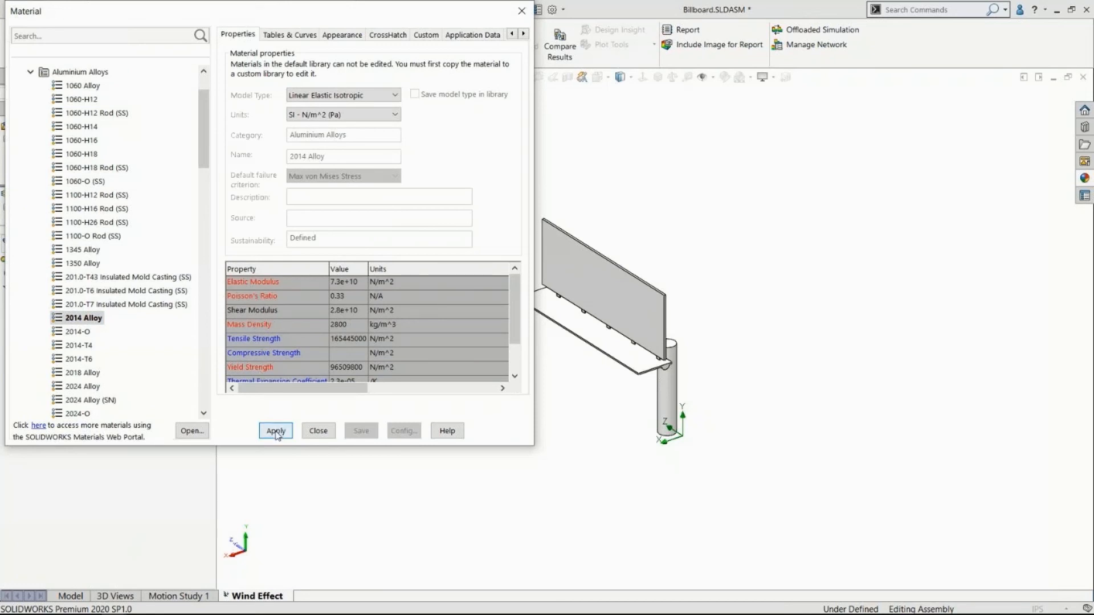
click(318, 431)
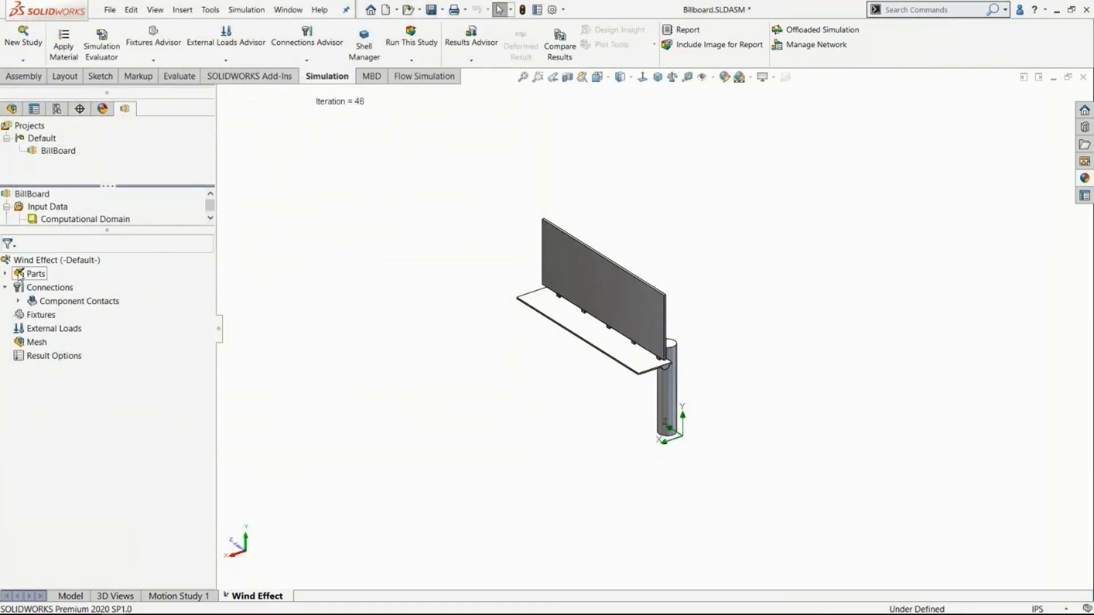
Add a Fixed Geometry fixture to the bottom face of the billboard's cylindrical pole.
scroll(687, 367, down, 2)
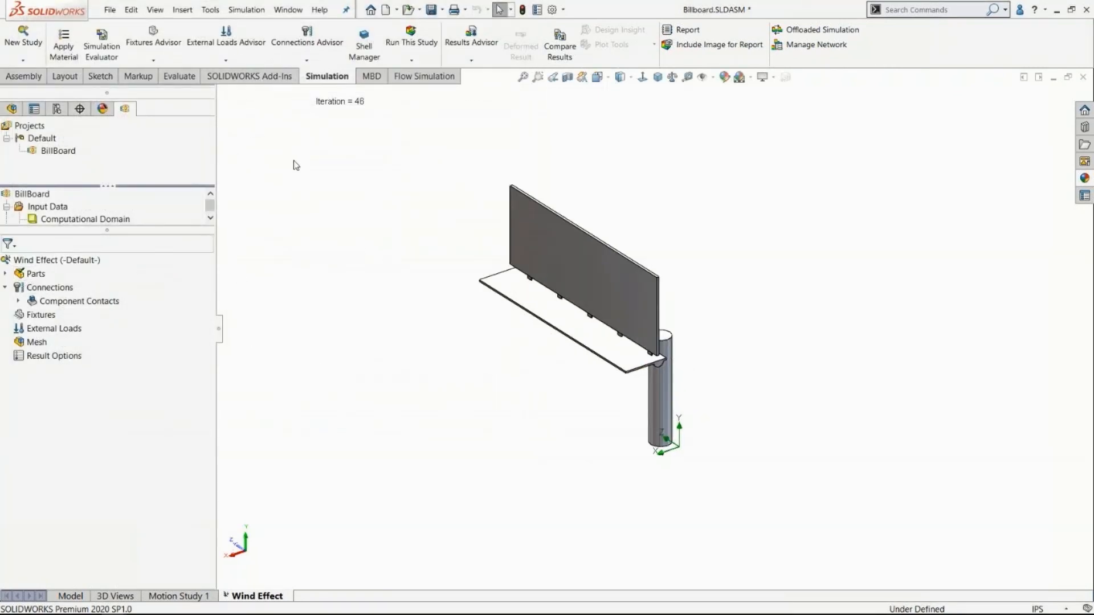
click(153, 60)
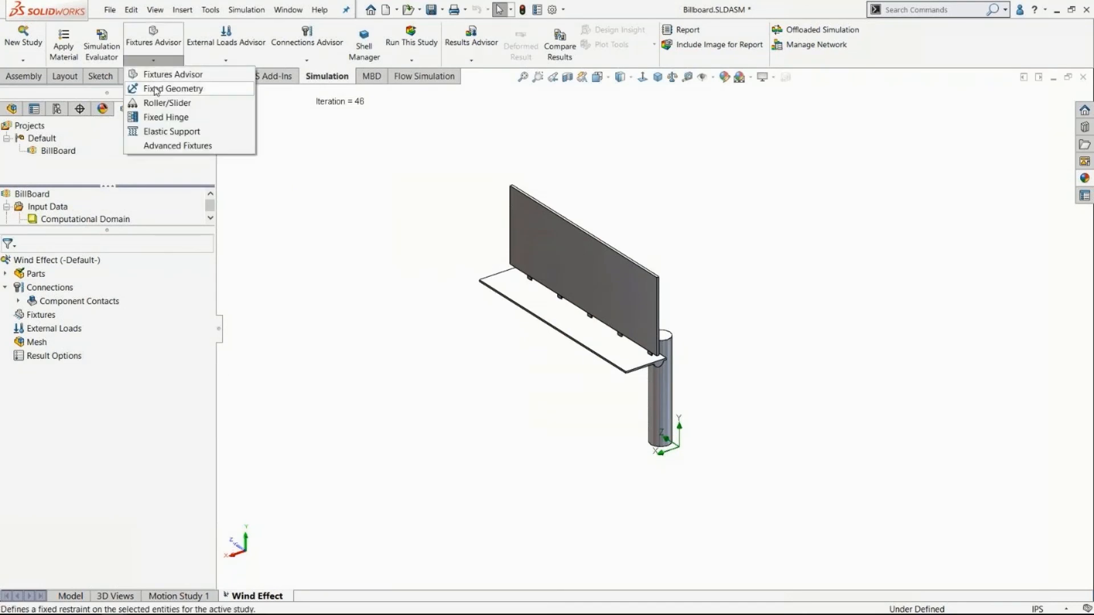
click(155, 89)
scroll(672, 436, down, 3)
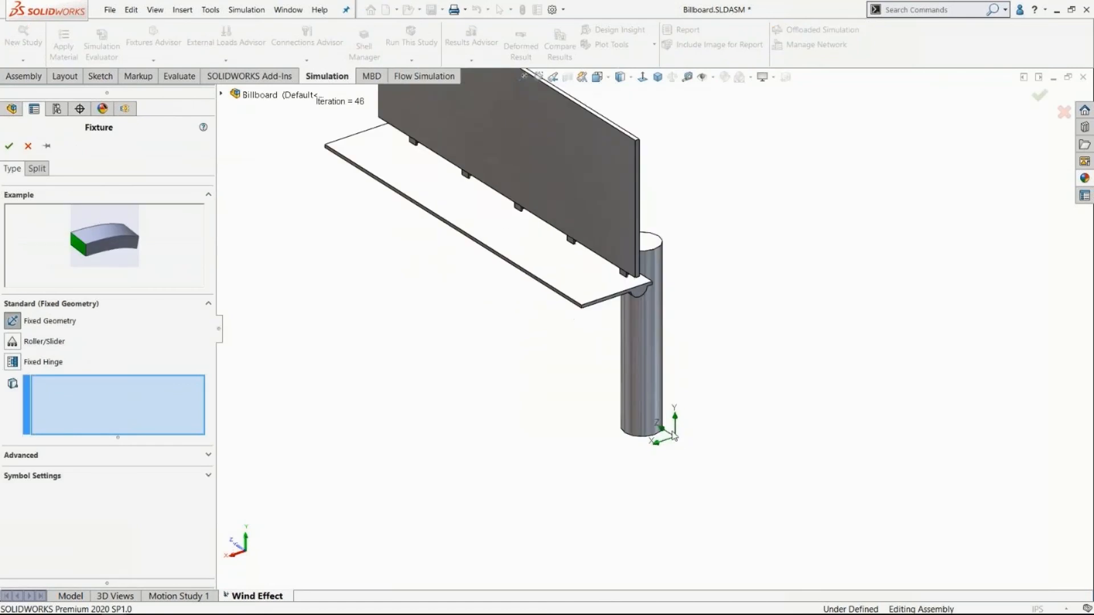
scroll(661, 435, down, 6)
middle_drag(597, 386, 475, 228)
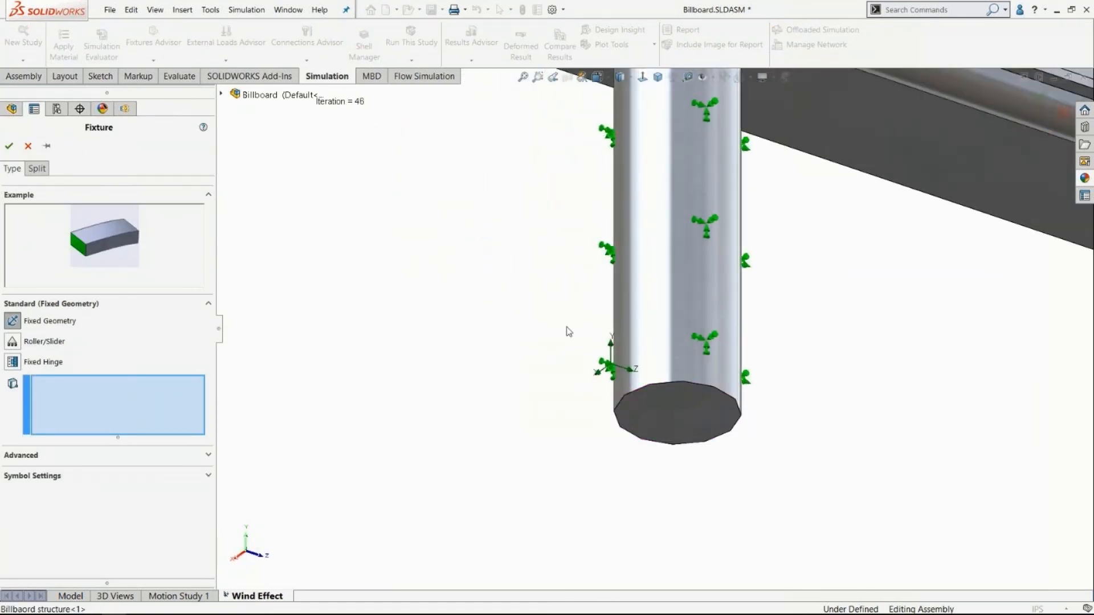
click(691, 421)
scroll(693, 425, up, 5)
middle_drag(526, 325, 339, 284)
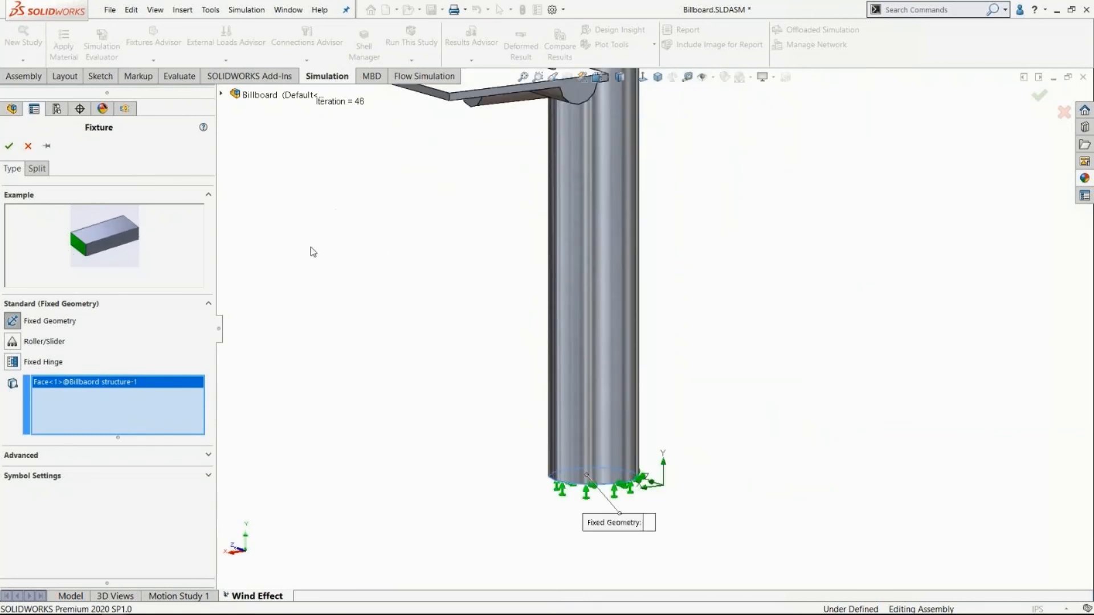
scroll(626, 501, down, 2)
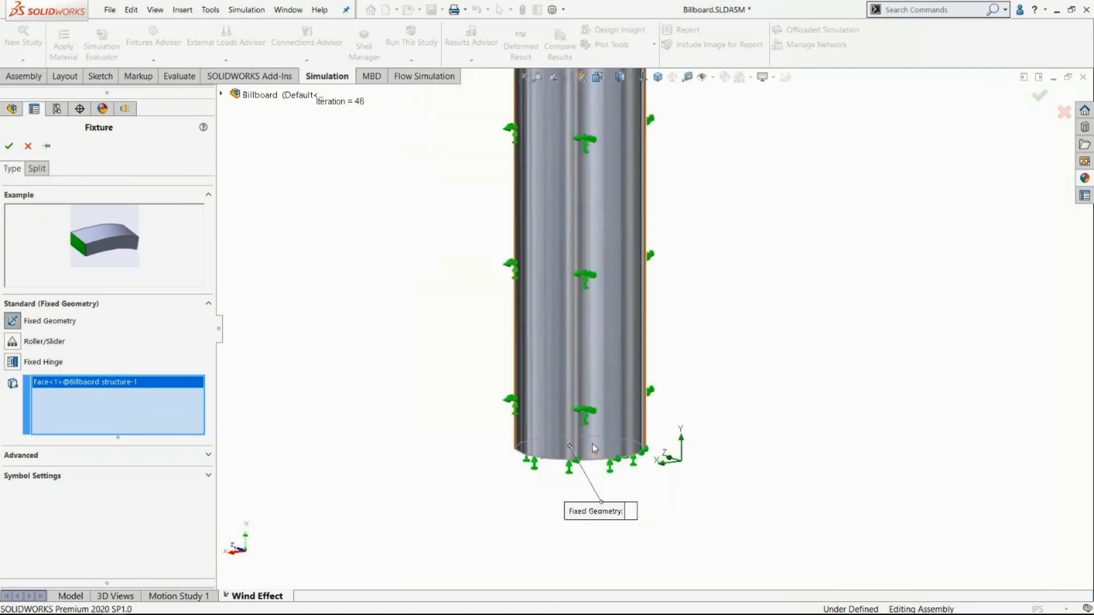
scroll(593, 443, down, 3)
middle_drag(693, 418, 676, 473)
scroll(581, 349, up, 10)
click(9, 146)
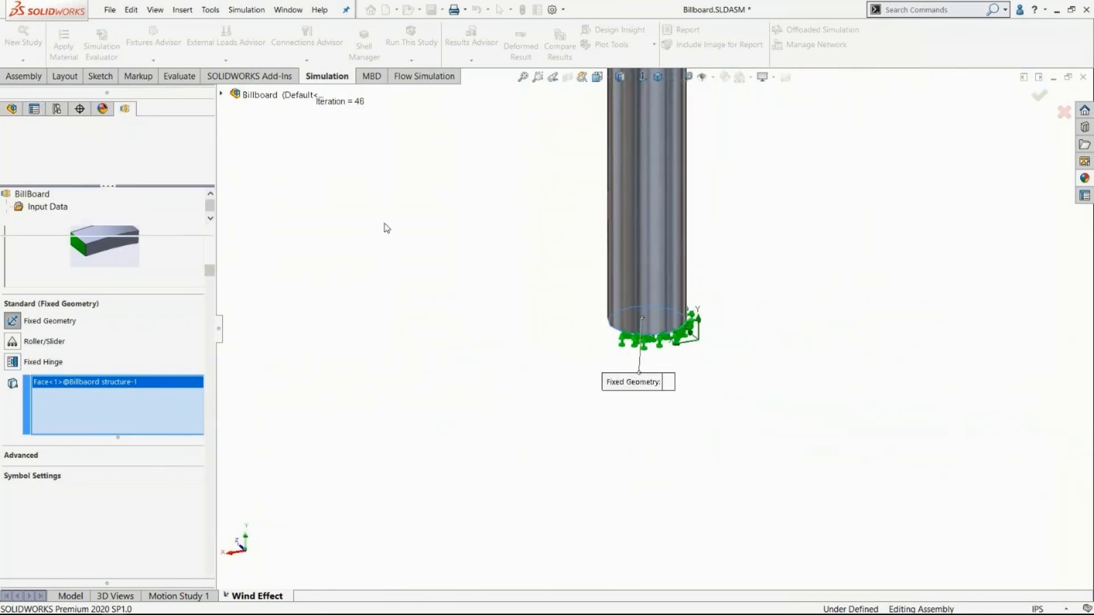
Clear the face selection on the sign and collapse the Parts and Fixtures folders in the study tree.
scroll(495, 249, up, 7)
scroll(509, 166, down, 4)
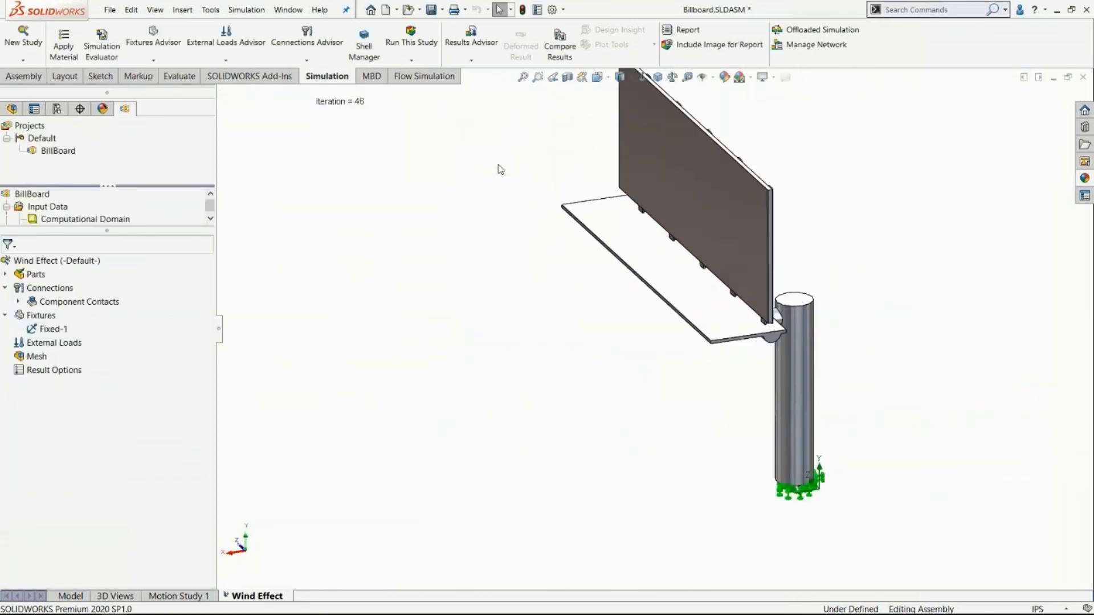
click(721, 204)
click(431, 336)
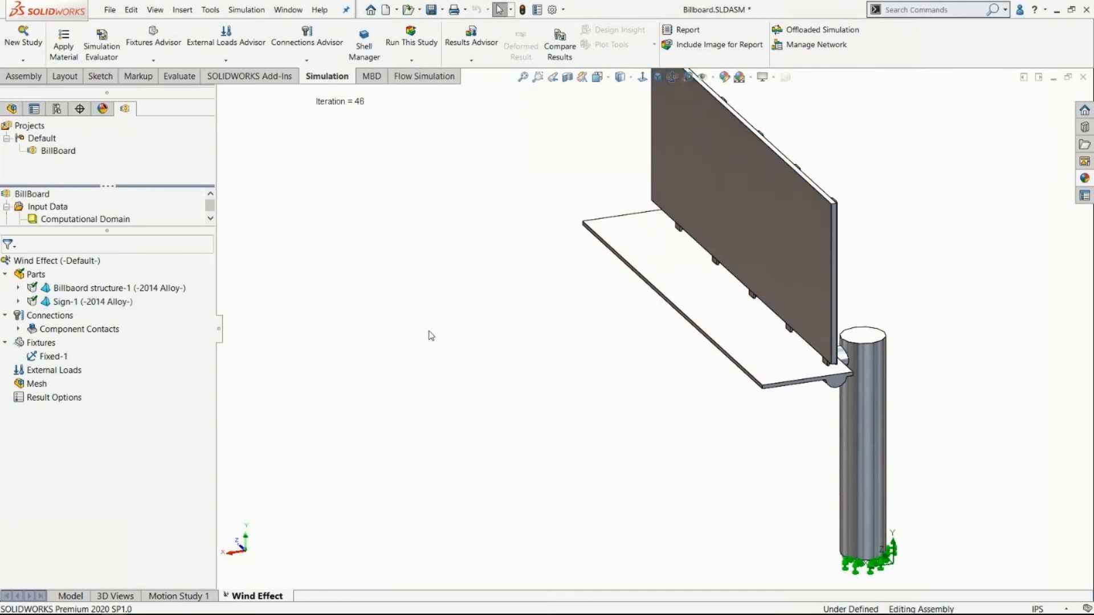
click(5, 274)
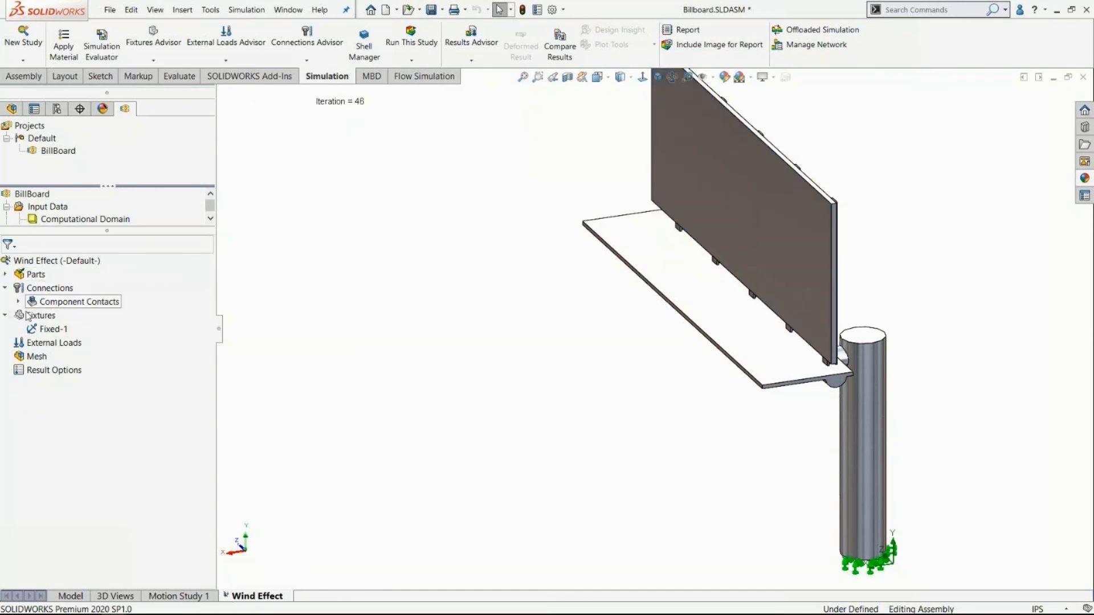
click(5, 316)
Add flow effects as external loads by including fluid pressure from the billboard's Flow Simulation results file, and check the imported loads.
right_click(36, 330)
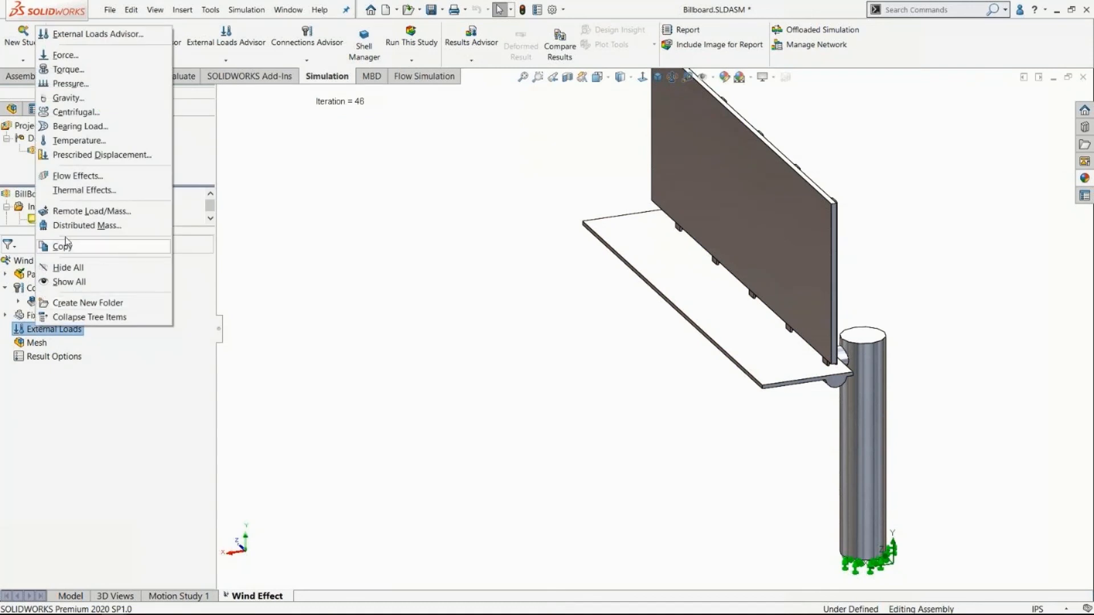
click(67, 176)
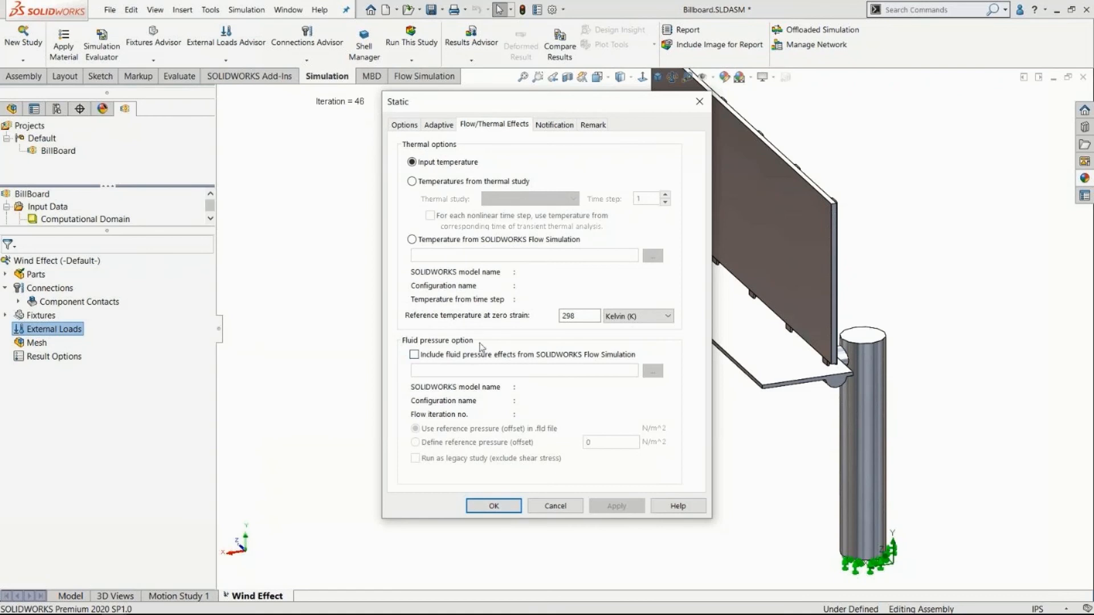
click(415, 355)
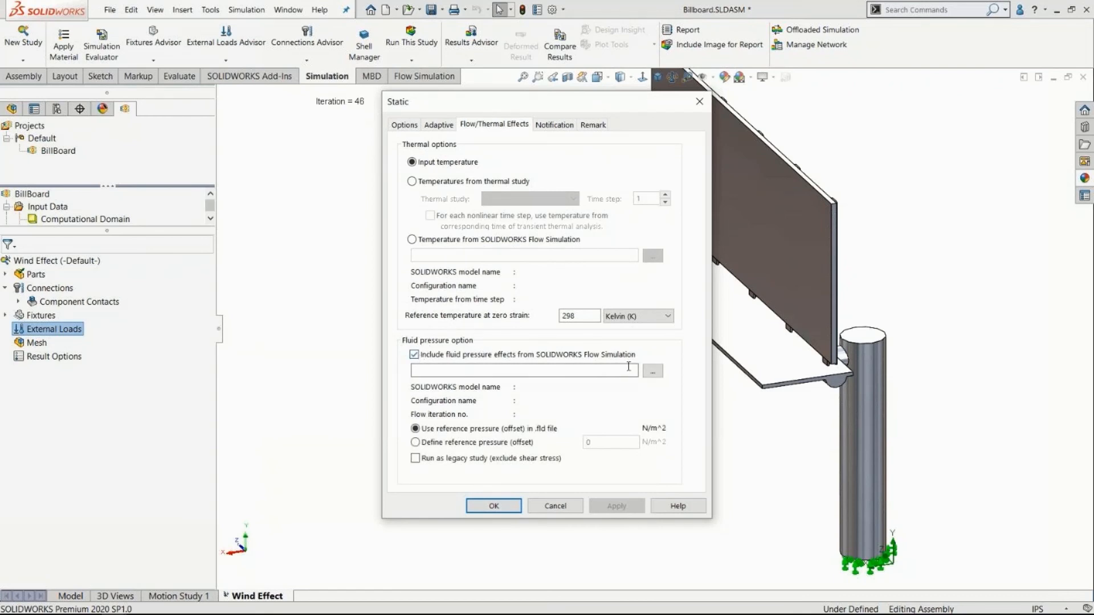
click(653, 372)
click(251, 166)
click(969, 592)
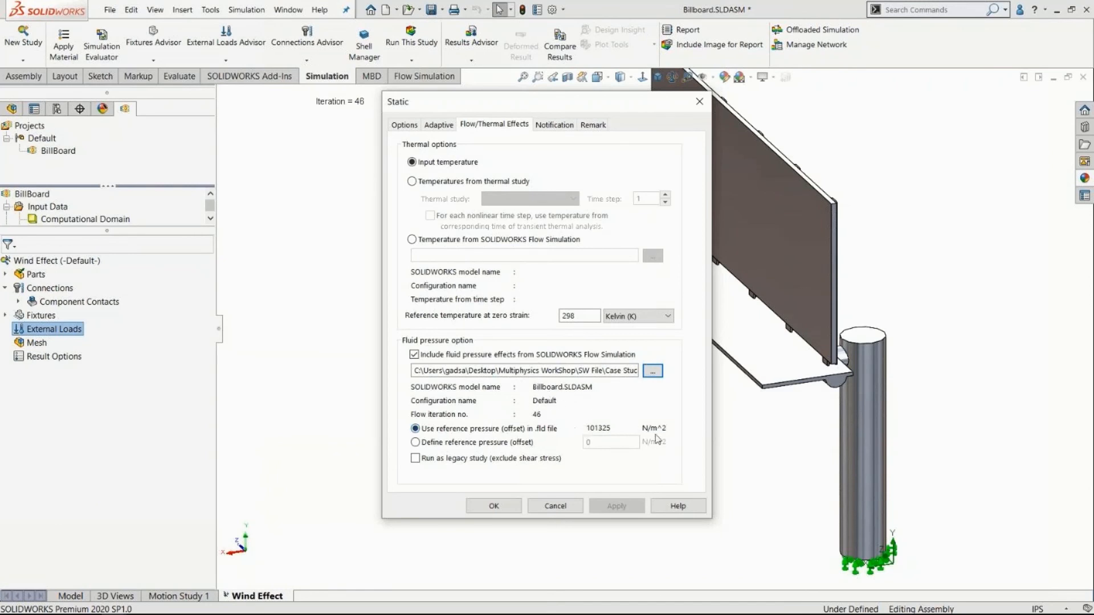
click(493, 506)
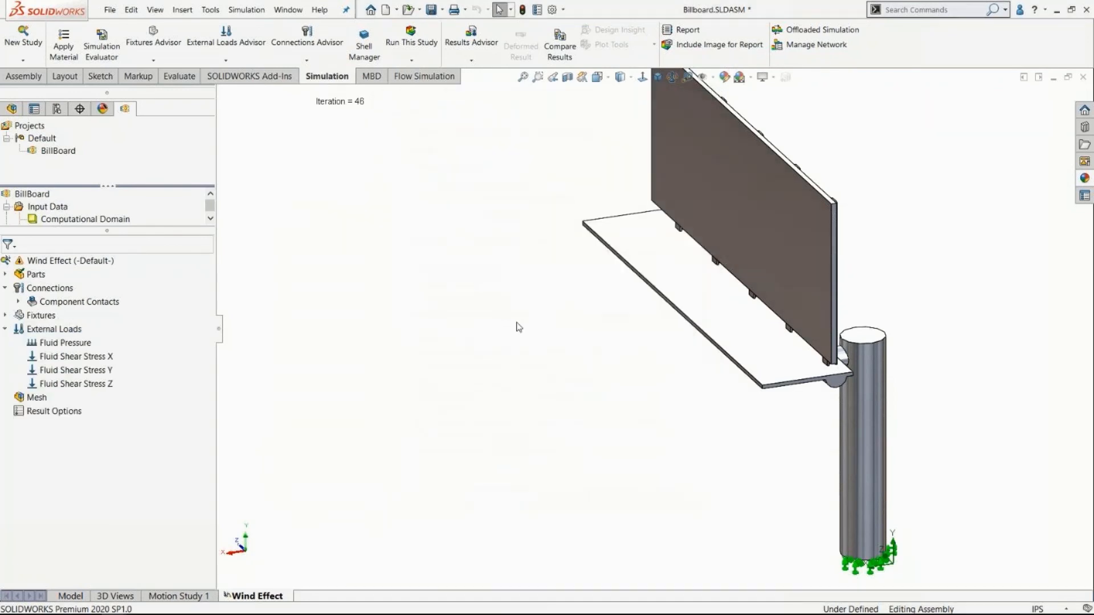
click(86, 370)
click(72, 345)
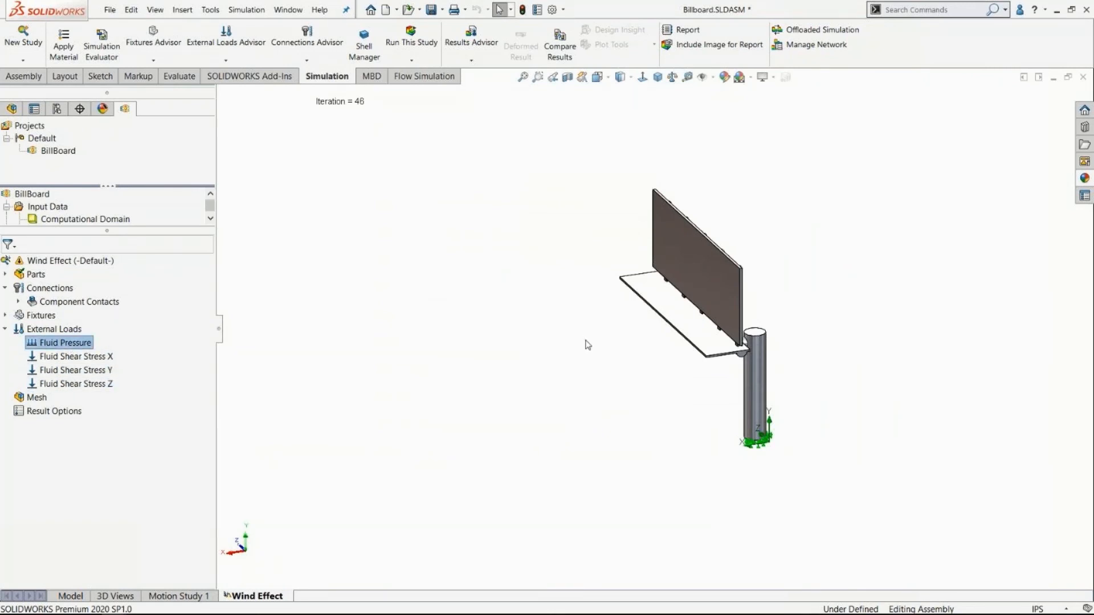
scroll(652, 356, up, 1)
scroll(740, 323, down, 2)
click(809, 275)
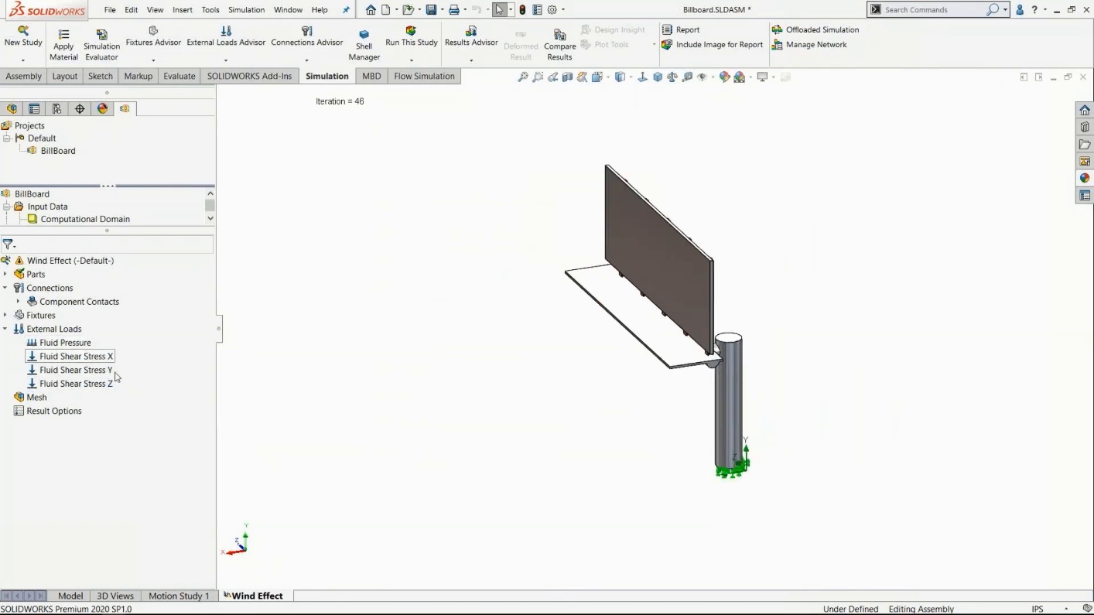
Create a mesh of the billboard assembly with the default density and inspect it on the sign, platform and pole.
right_click(24, 398)
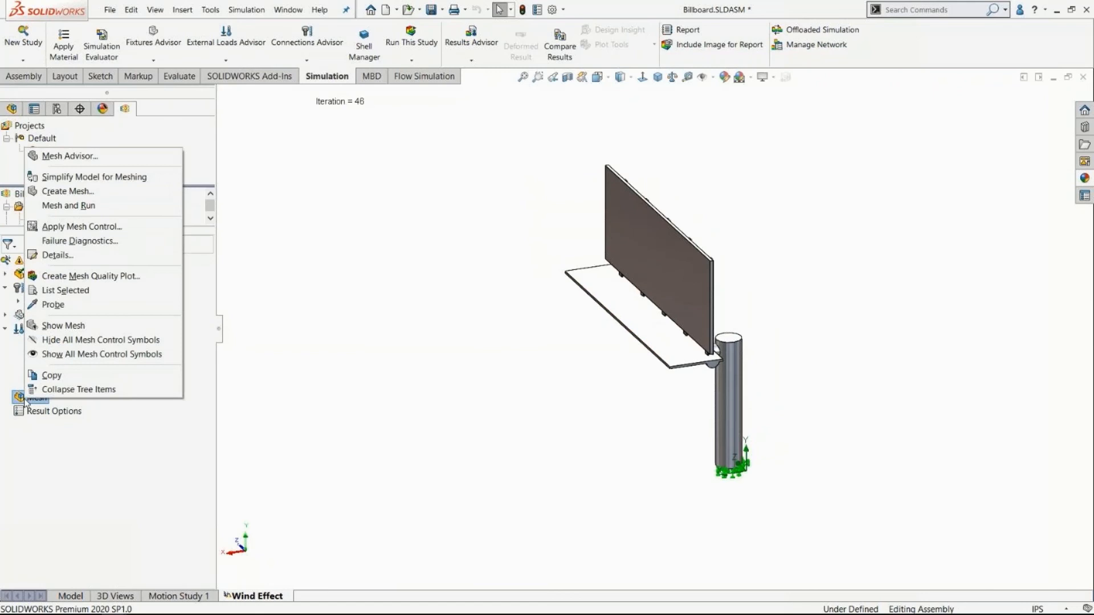
click(64, 206)
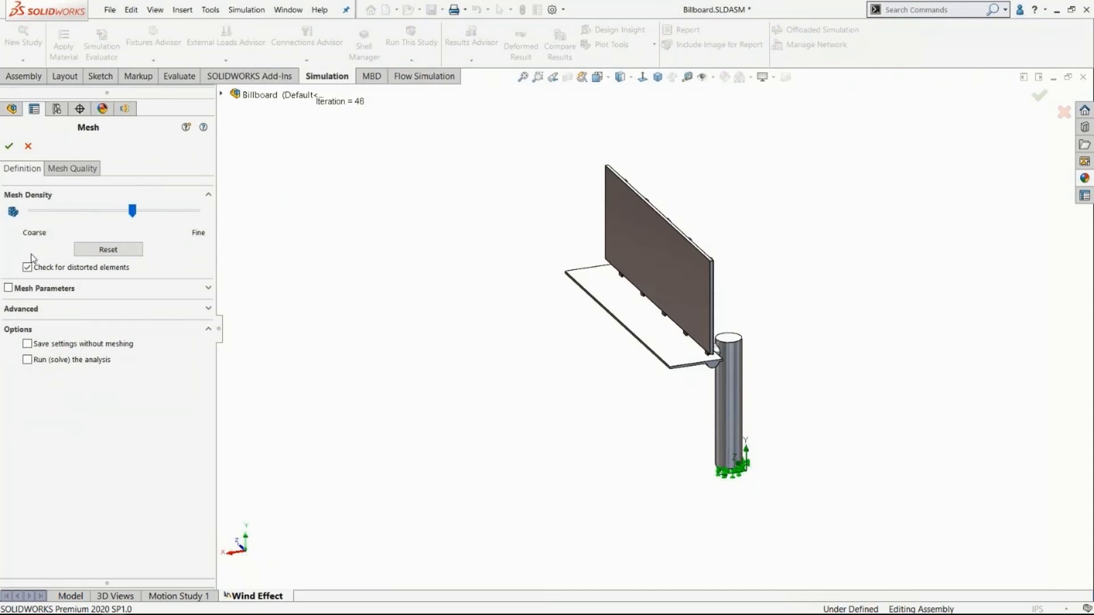
click(9, 146)
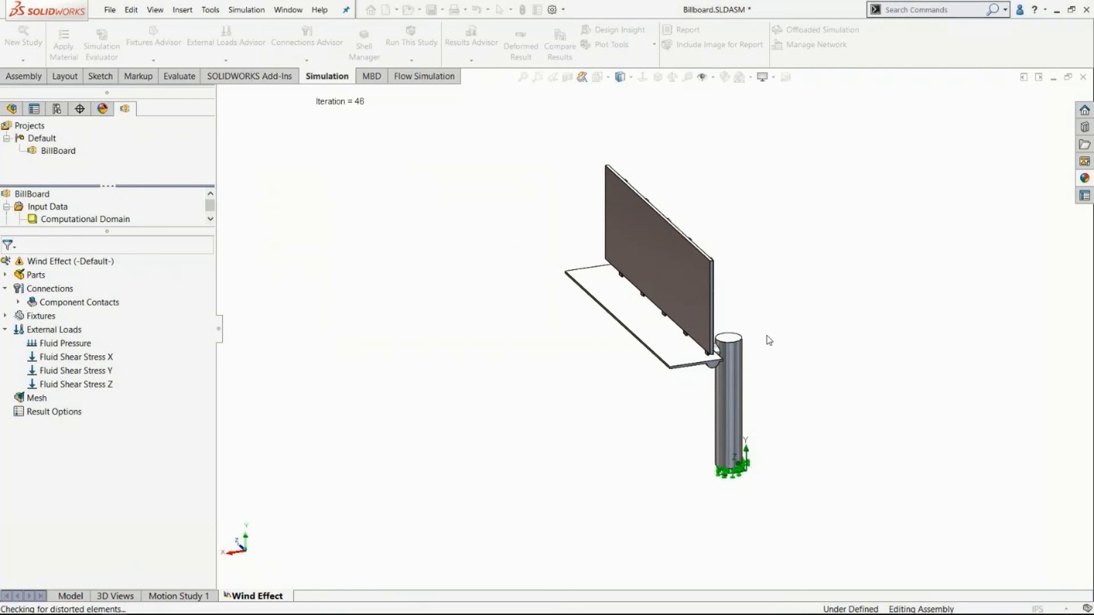
scroll(643, 302, up, 5)
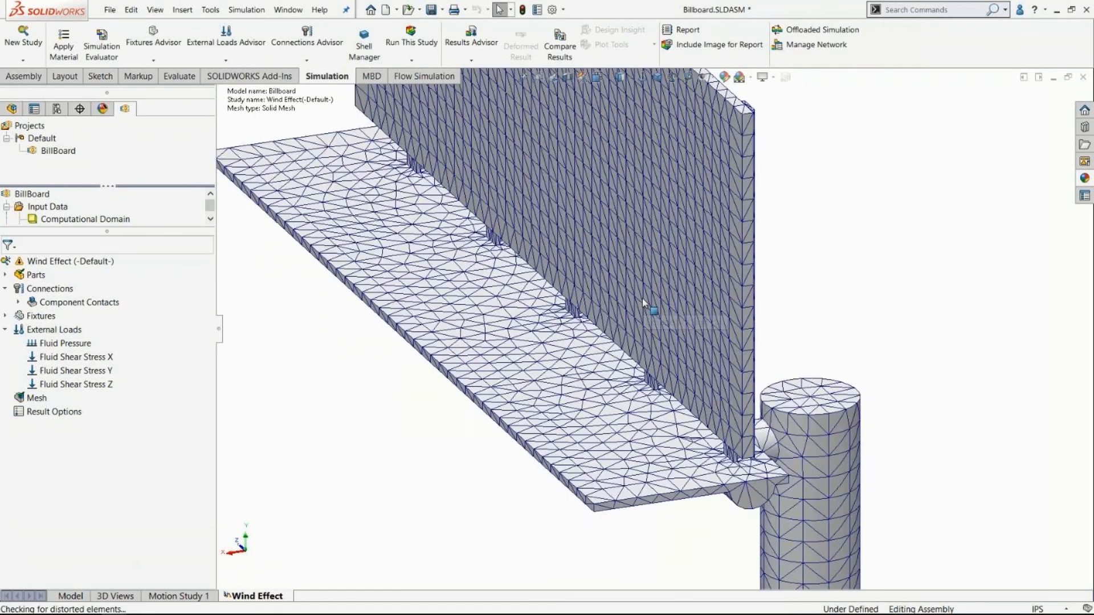
scroll(642, 299, down, 3)
mouse_move(641, 299)
middle_down()
mouse_move(589, 259)
mouse_move(509, 259)
mouse_move(596, 315)
mouse_move(630, 295)
mouse_move(642, 305)
middle_up()
scroll(511, 265, down, 1)
scroll(502, 271, down, 2)
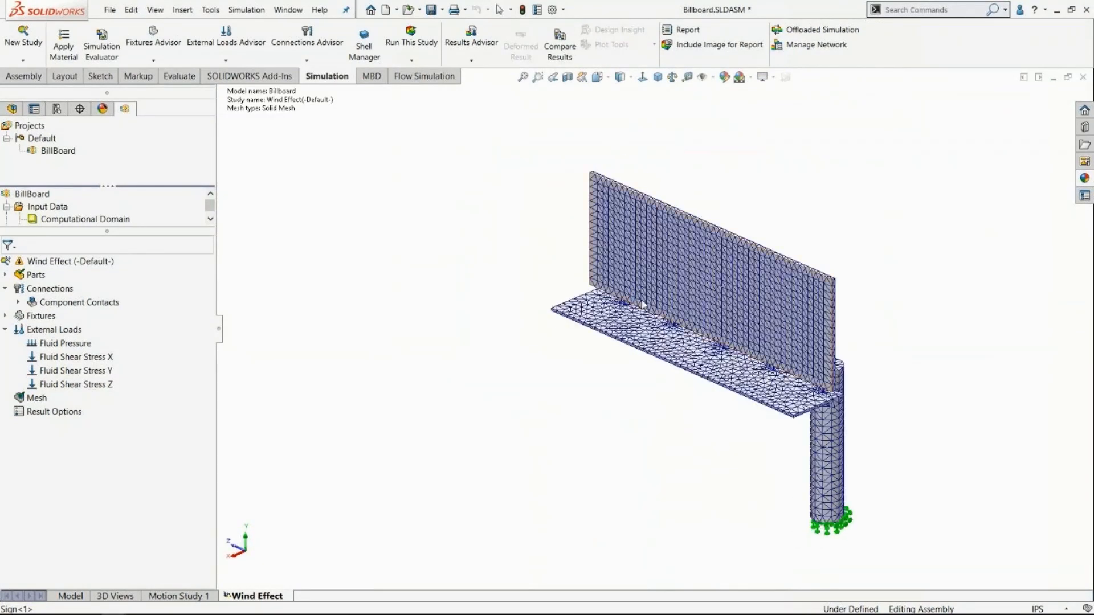
scroll(643, 304, down, 2)
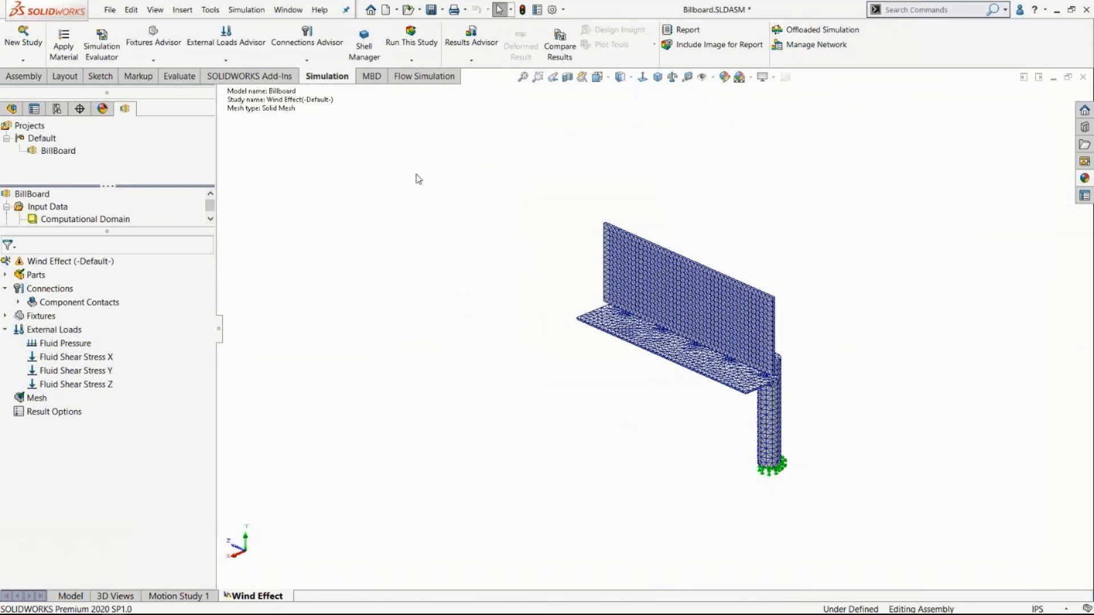
Run the Wind Effect study and expand the solver details while it solves.
click(412, 60)
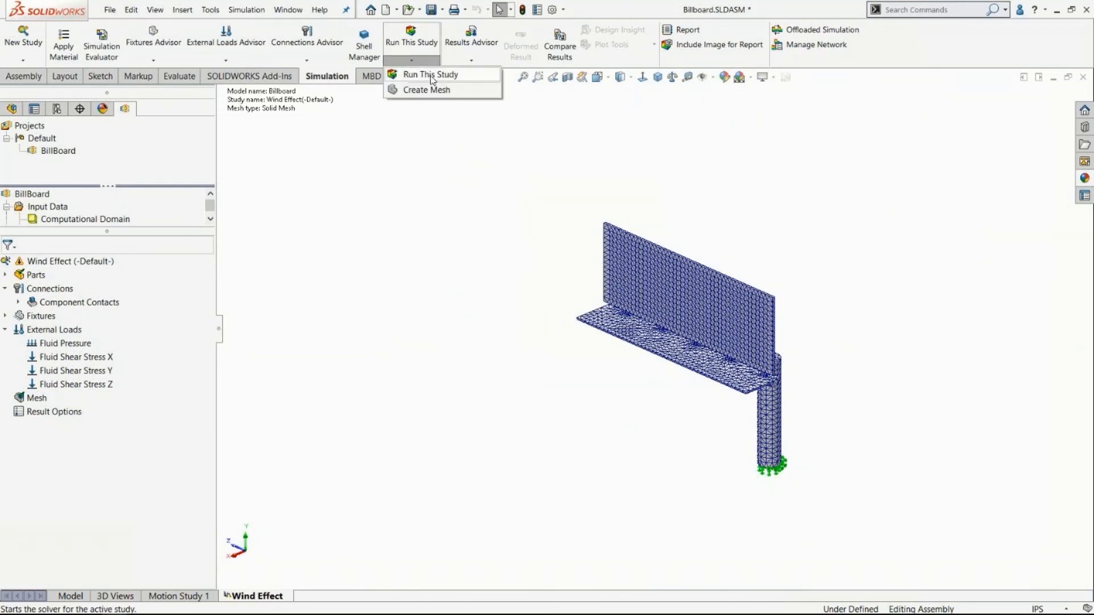
click(431, 79)
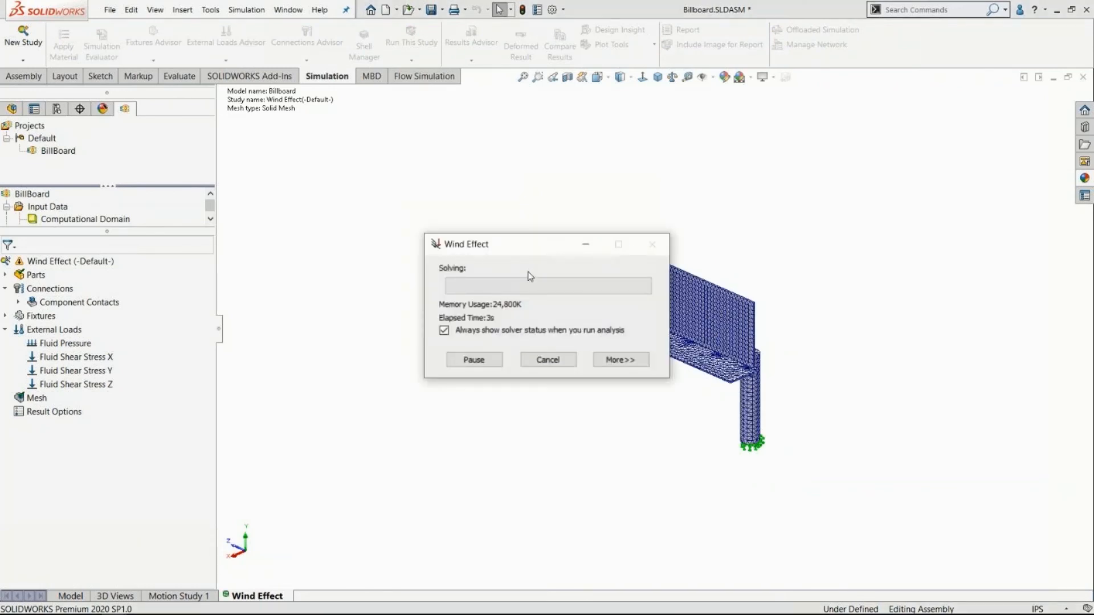
drag(524, 251, 461, 202)
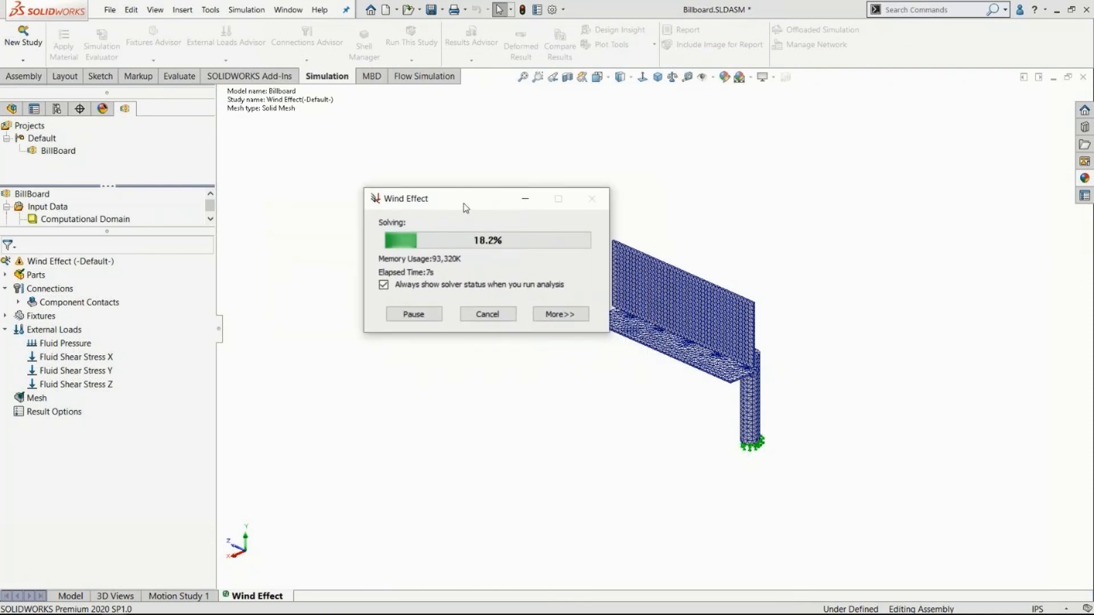
click(542, 314)
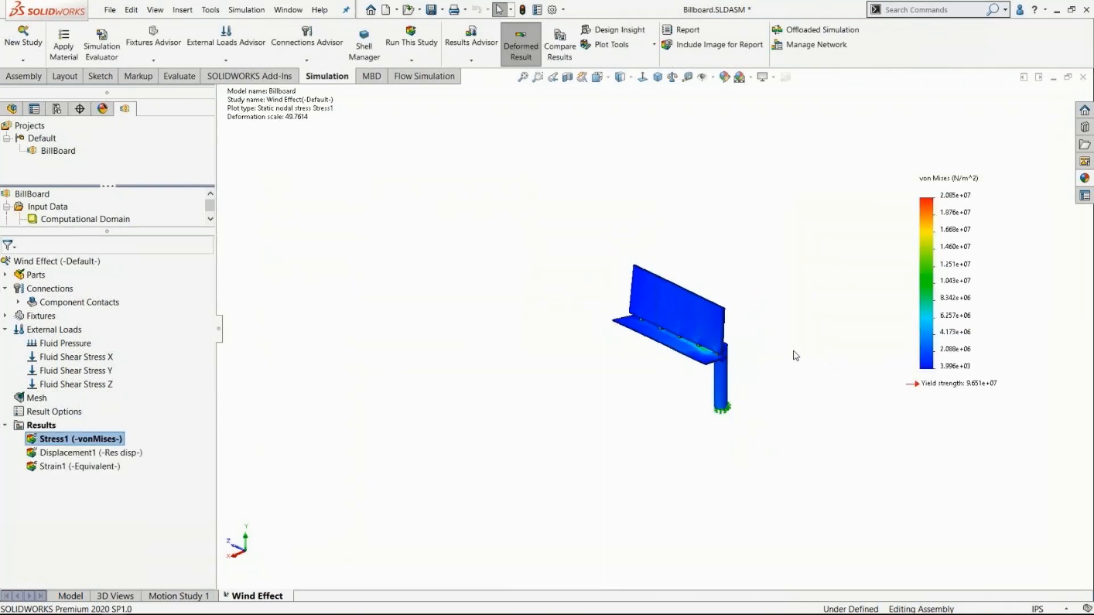
Examine the von Mises stress plot on both sides of the billboard and at the base of the rear support posts.
scroll(655, 349, down, 5)
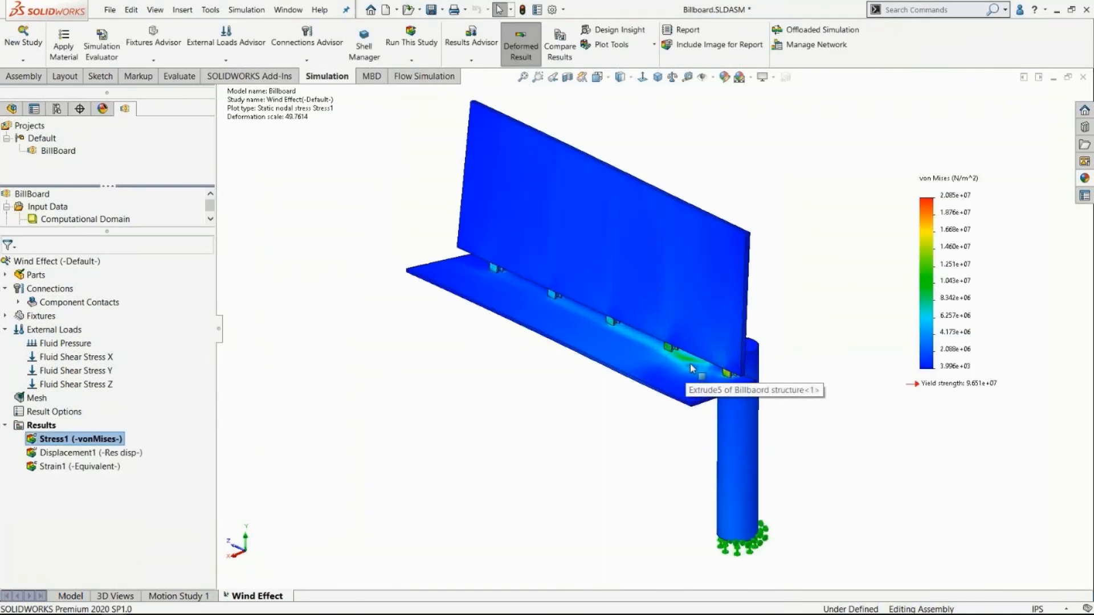
middle_drag(655, 348, 560, 329)
scroll(560, 330, down, 2)
scroll(621, 339, up, 4)
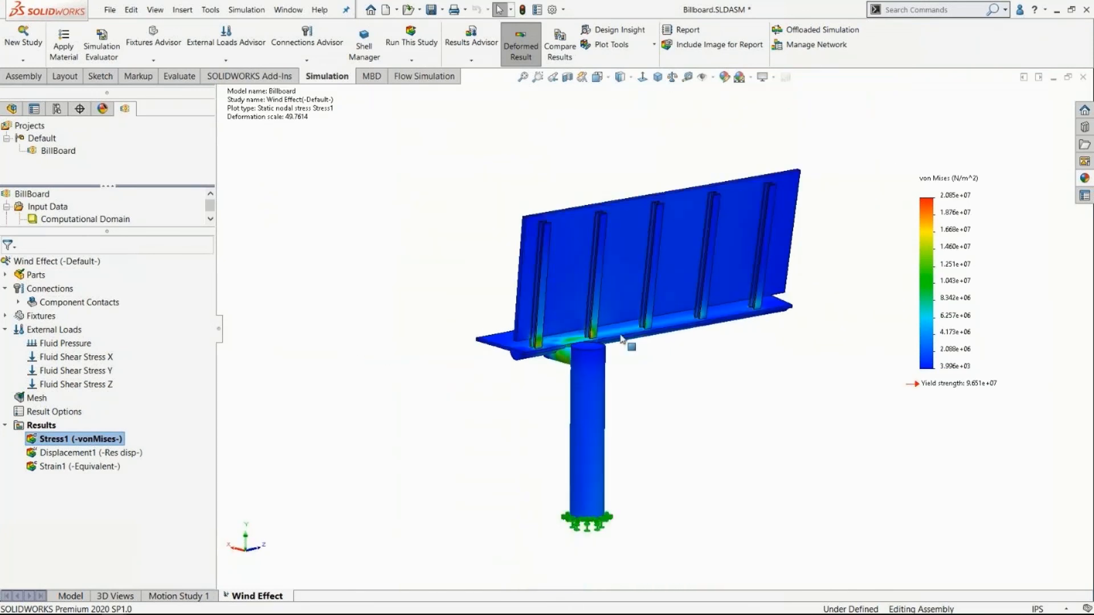
scroll(621, 339, down, 1)
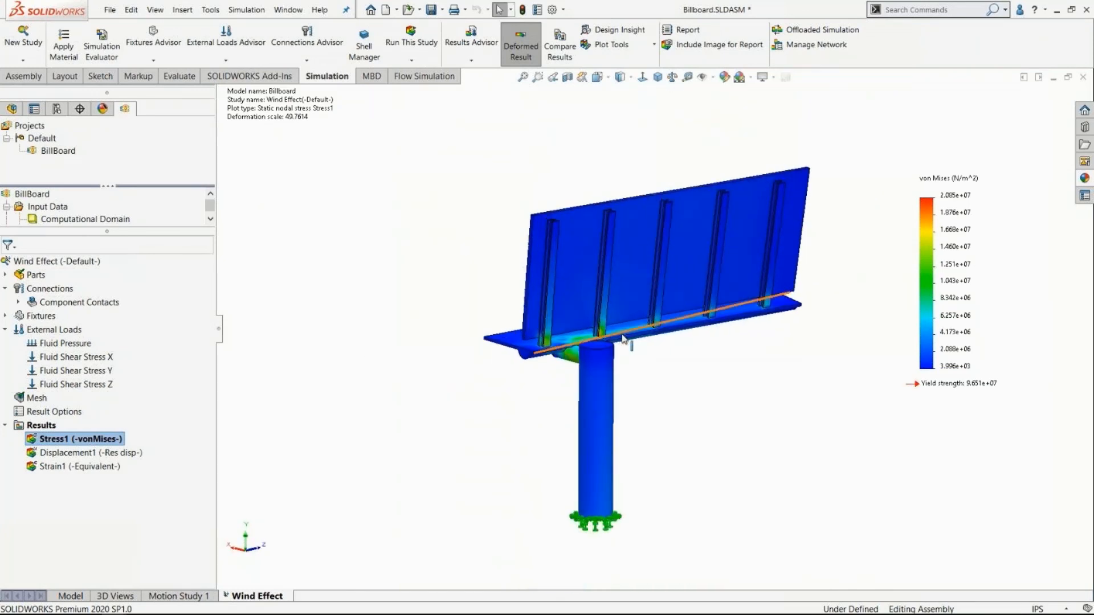
scroll(622, 337, down, 1)
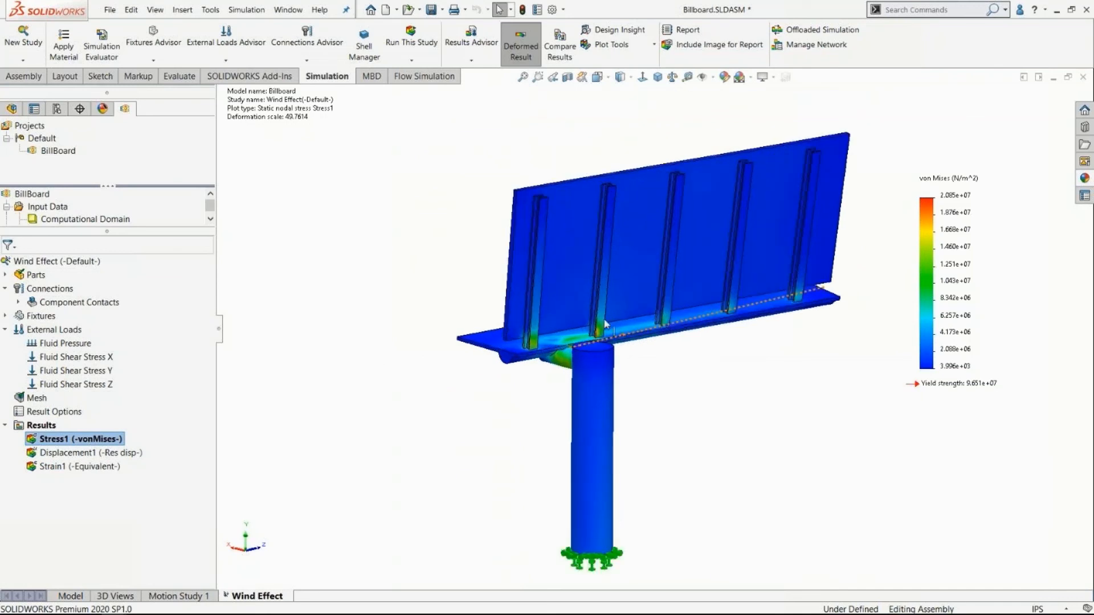
scroll(482, 339, up, 2)
middle_drag(482, 327, 516, 360)
scroll(673, 365, up, 1)
scroll(661, 356, down, 4)
scroll(744, 359, down, 5)
scroll(666, 360, down, 4)
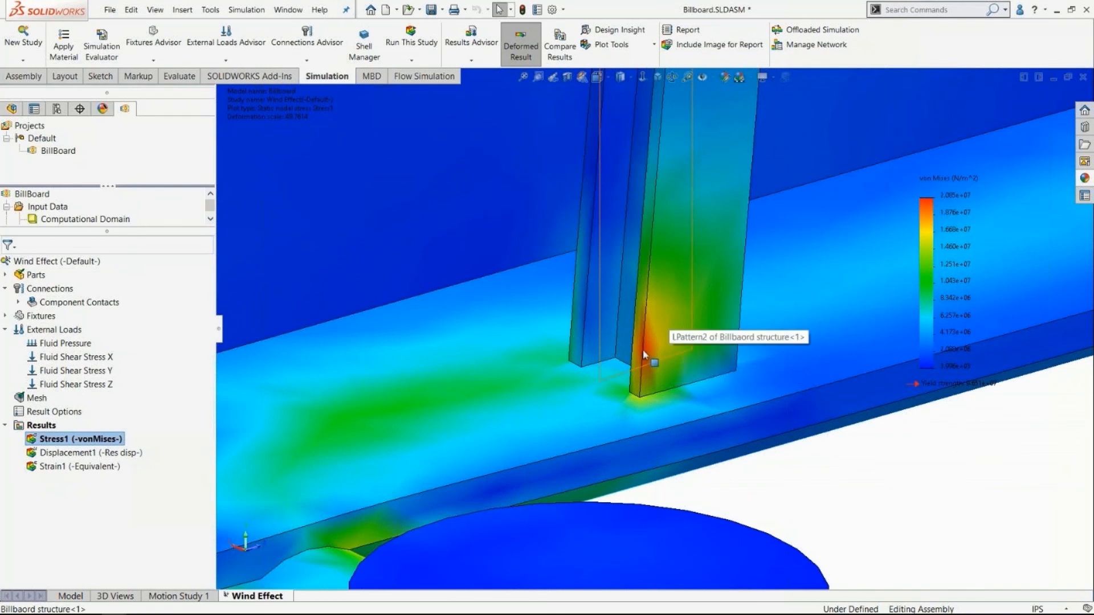
scroll(932, 224, up, 8)
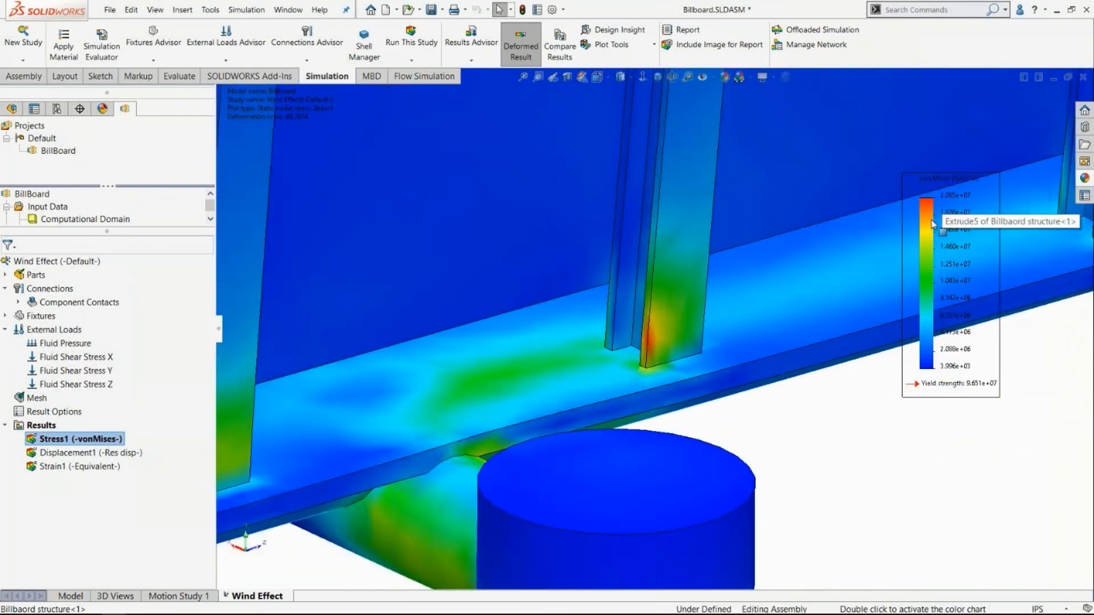
scroll(932, 223, up, 5)
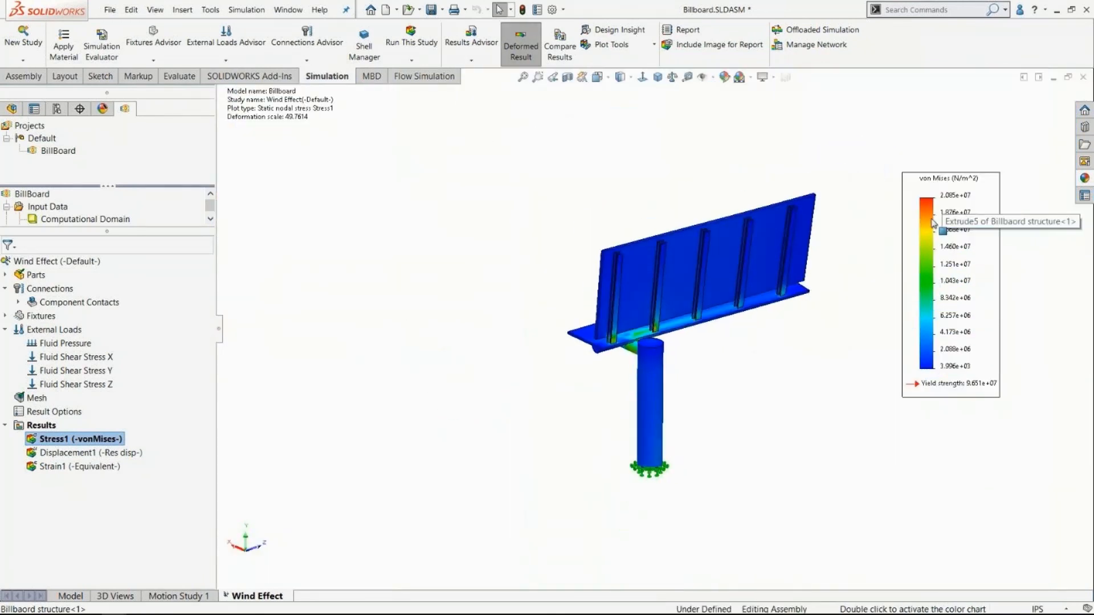
Show the minimum and maximum annotations on the stress plot and set its number format to general.
click(941, 185)
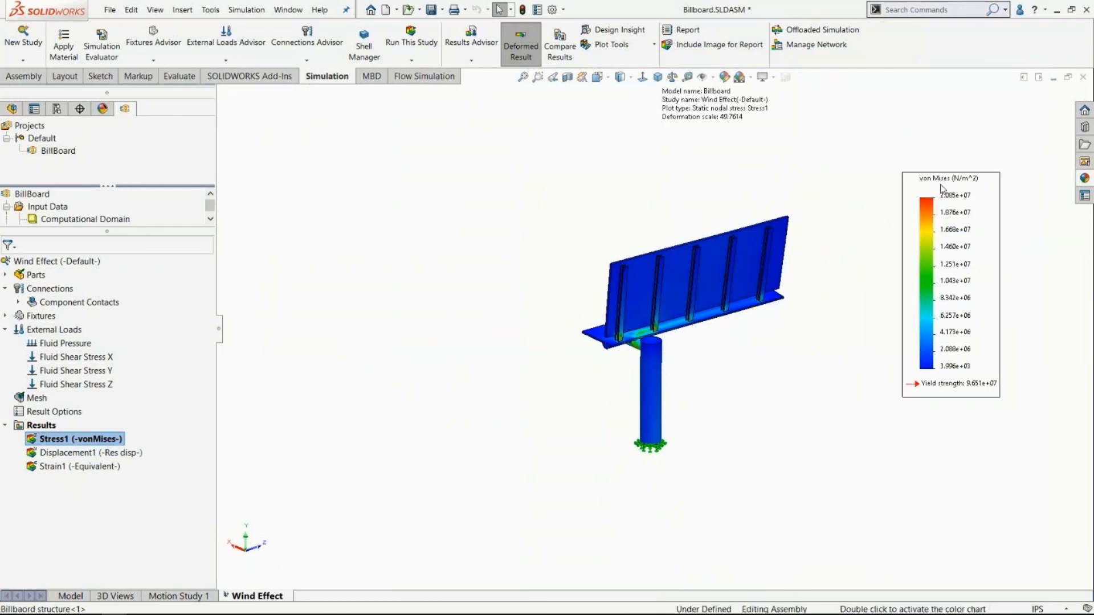
double_click(998, 192)
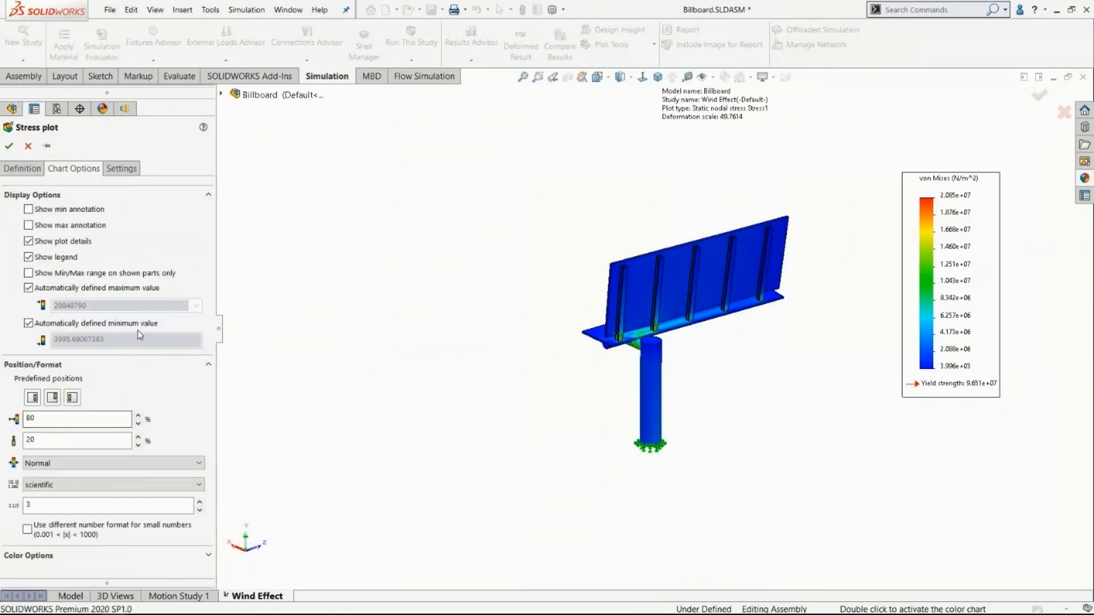
click(29, 210)
click(29, 226)
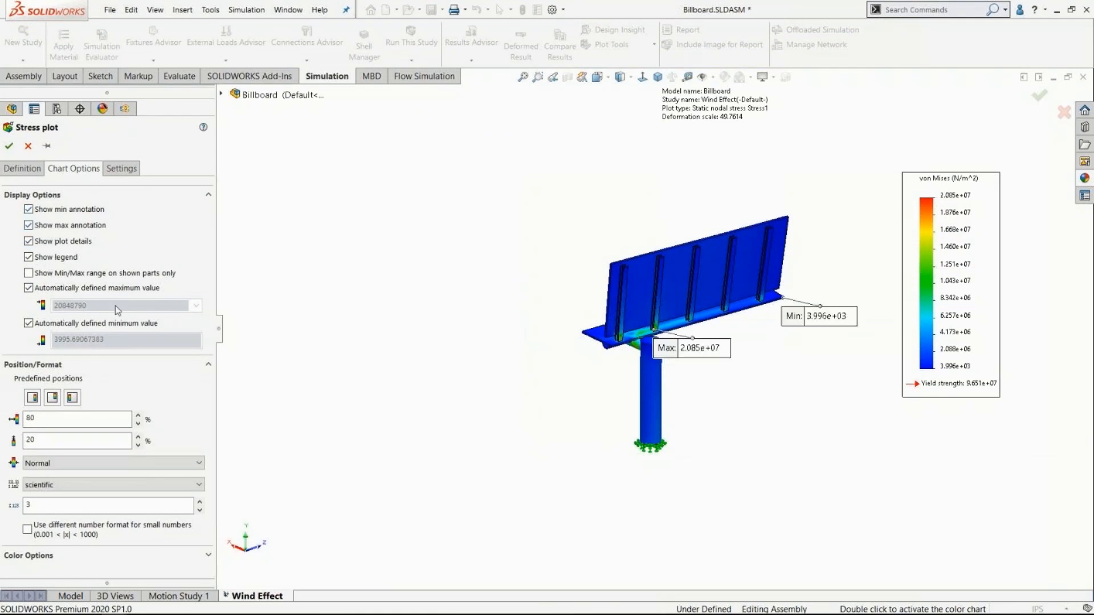
click(58, 485)
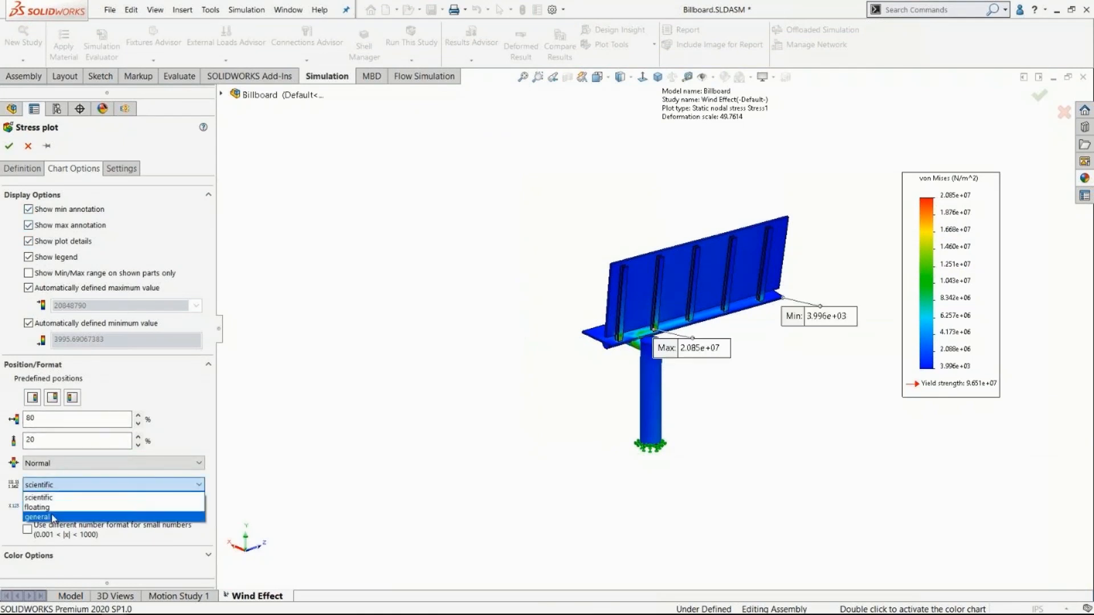
click(53, 517)
middle_drag(484, 219, 566, 248)
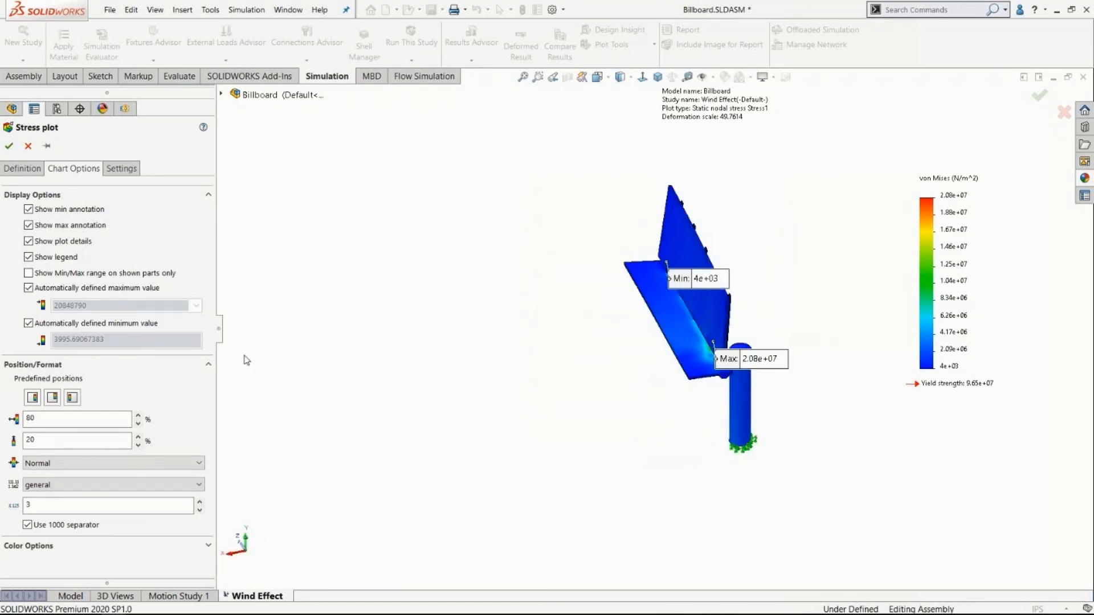
click(18, 169)
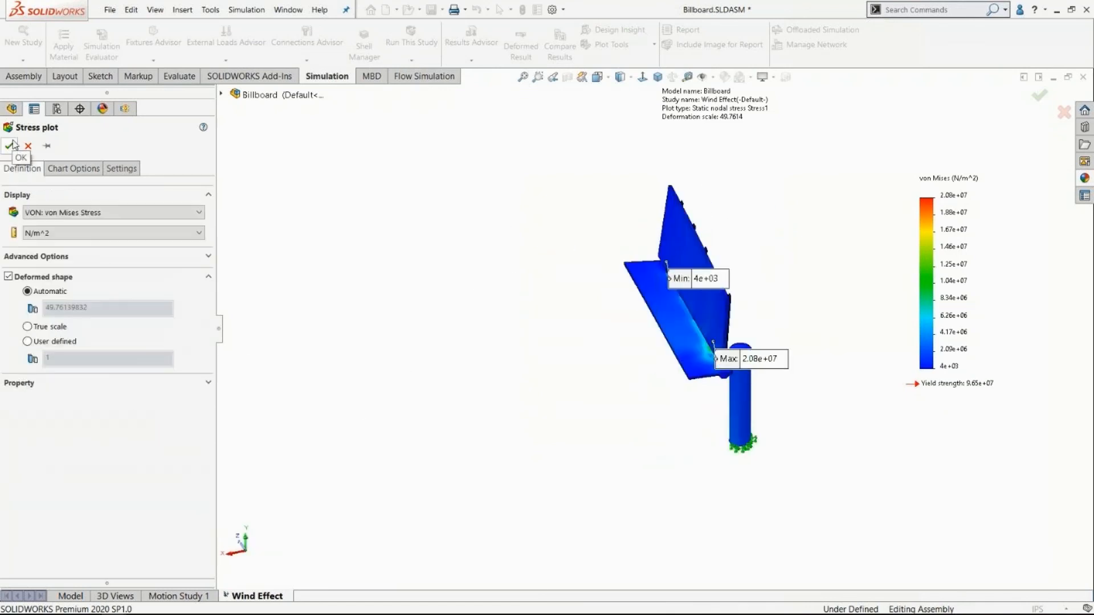
click(10, 145)
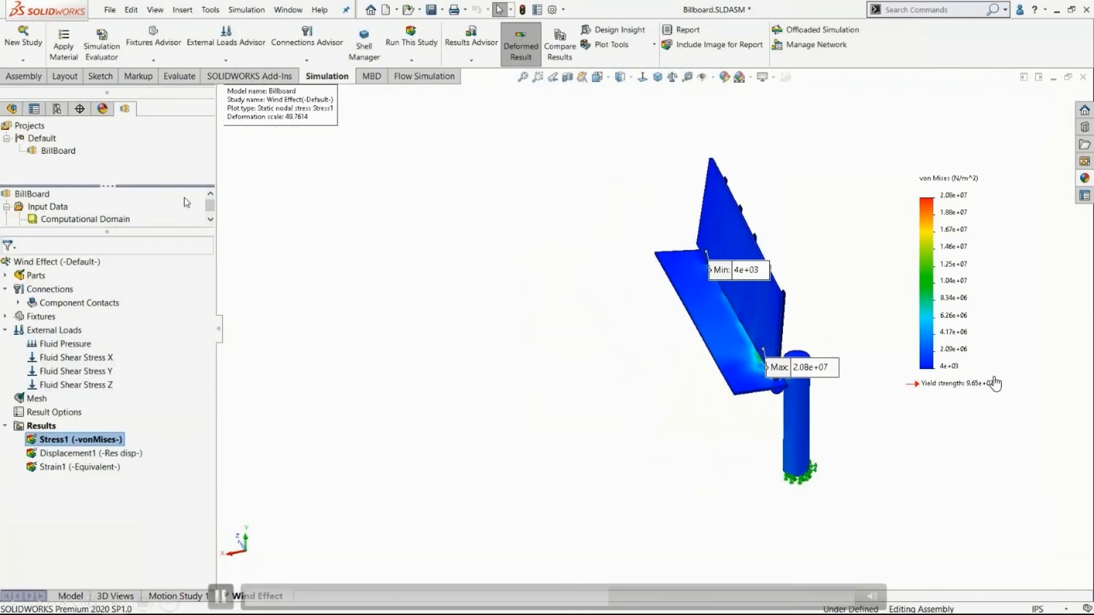
Display the resultant displacement plot and examine how the sign deforms relative to the pole.
right_click(107, 454)
click(148, 465)
scroll(674, 313, up, 2)
middle_drag(671, 312, 564, 330)
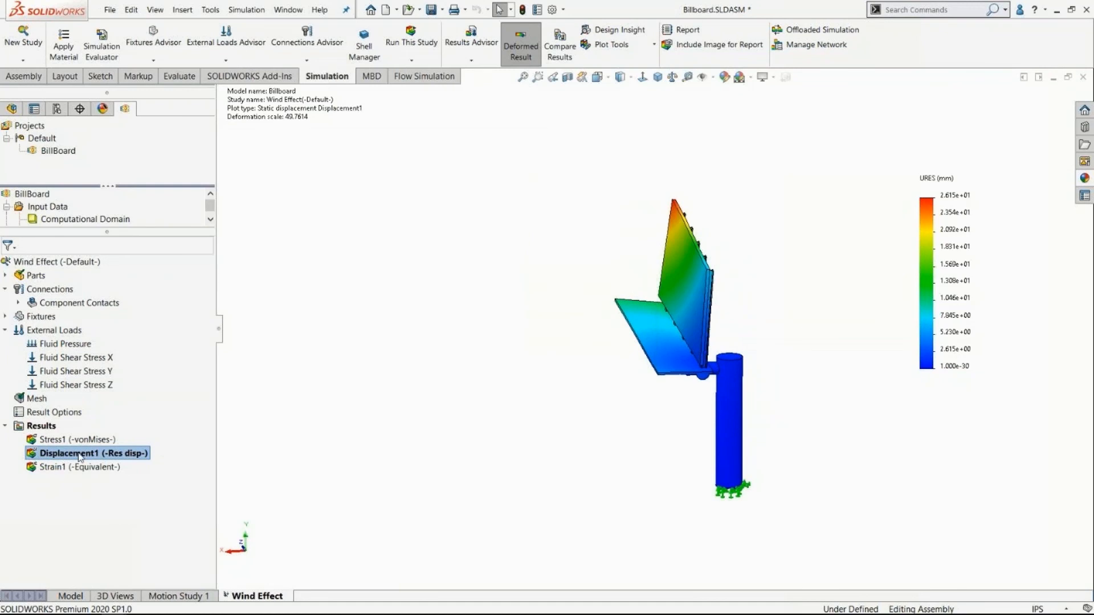
Animate the displacement plot, watch the sign's movement from several angles, and close the animation.
right_click(85, 453)
click(114, 259)
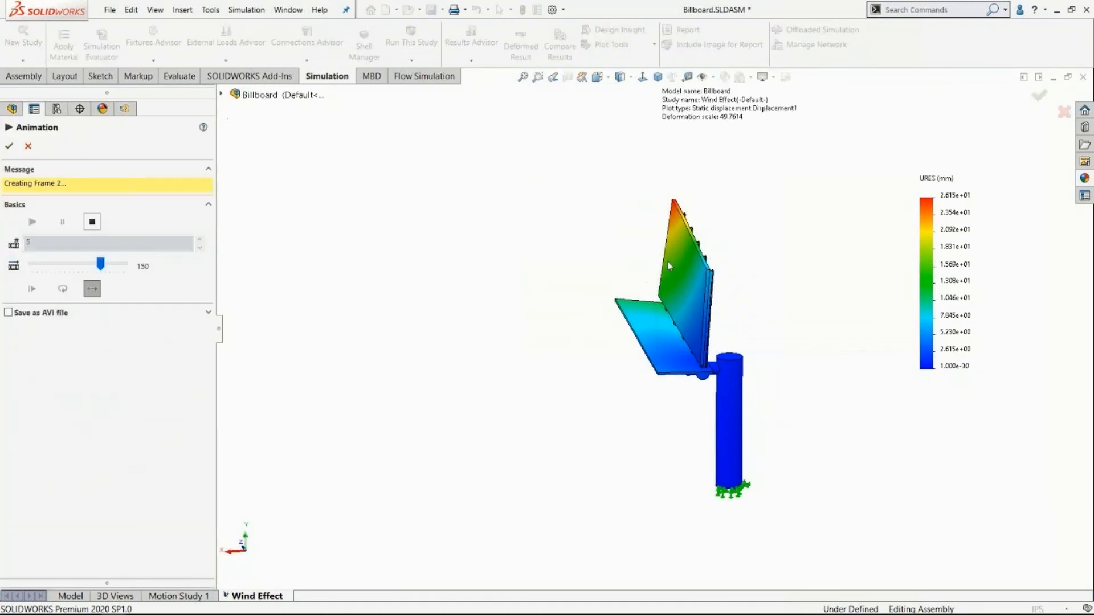
middle_drag(530, 298, 551, 339)
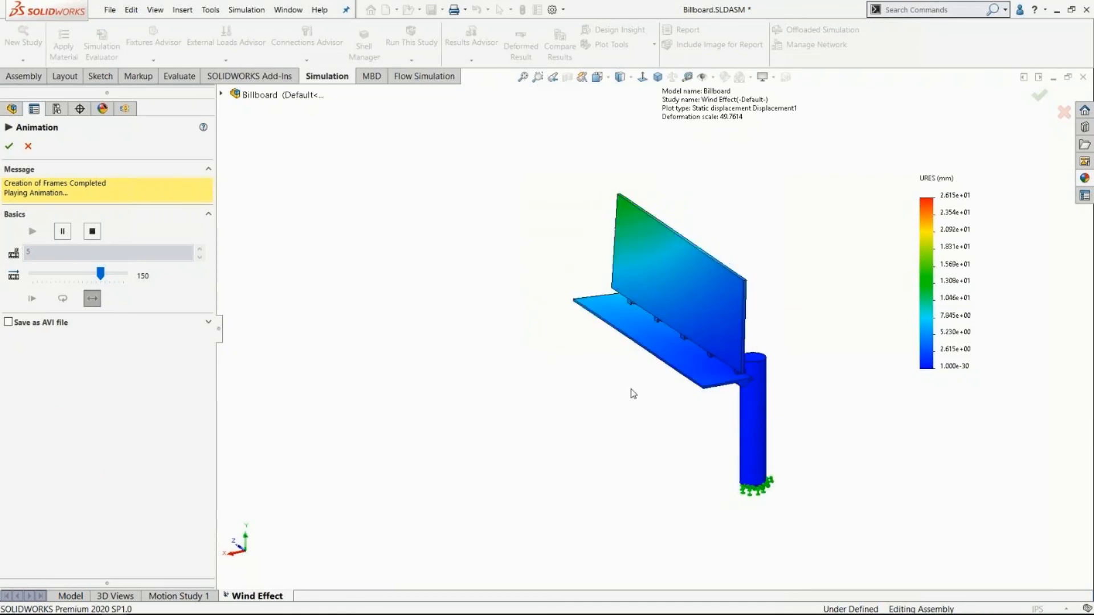
middle_drag(627, 406, 575, 393)
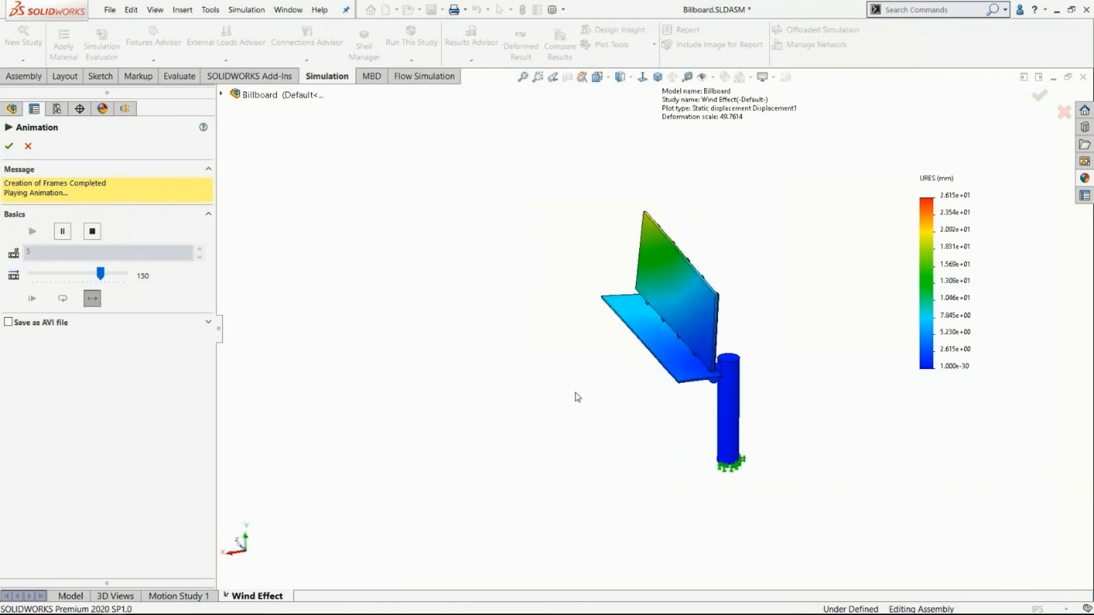
click(9, 146)
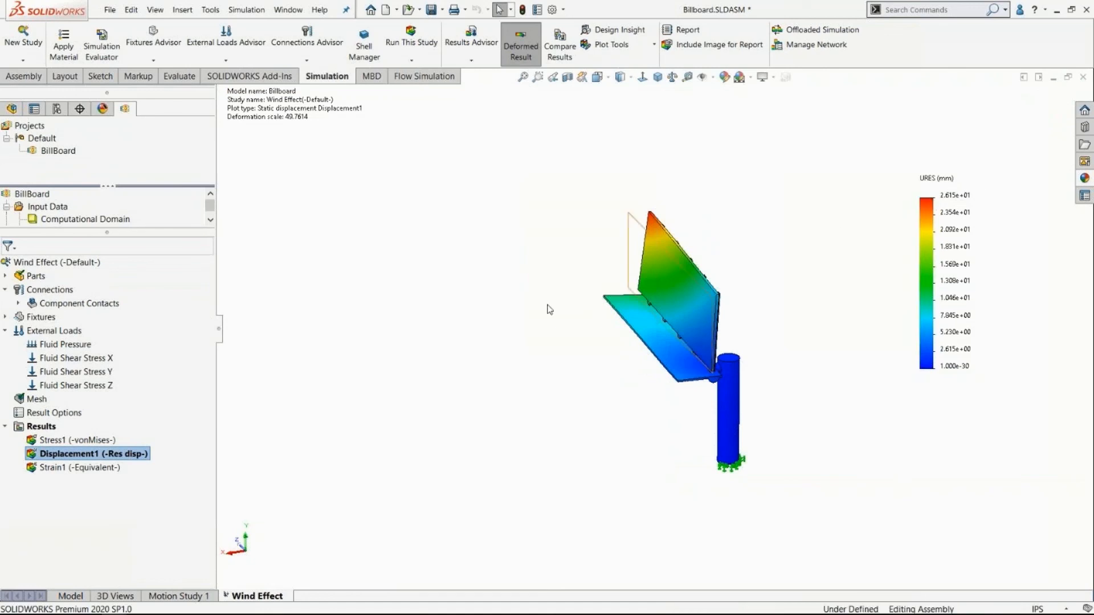
Set the deformed shape of the von Mises stress plot to true scale.
right_click(67, 443)
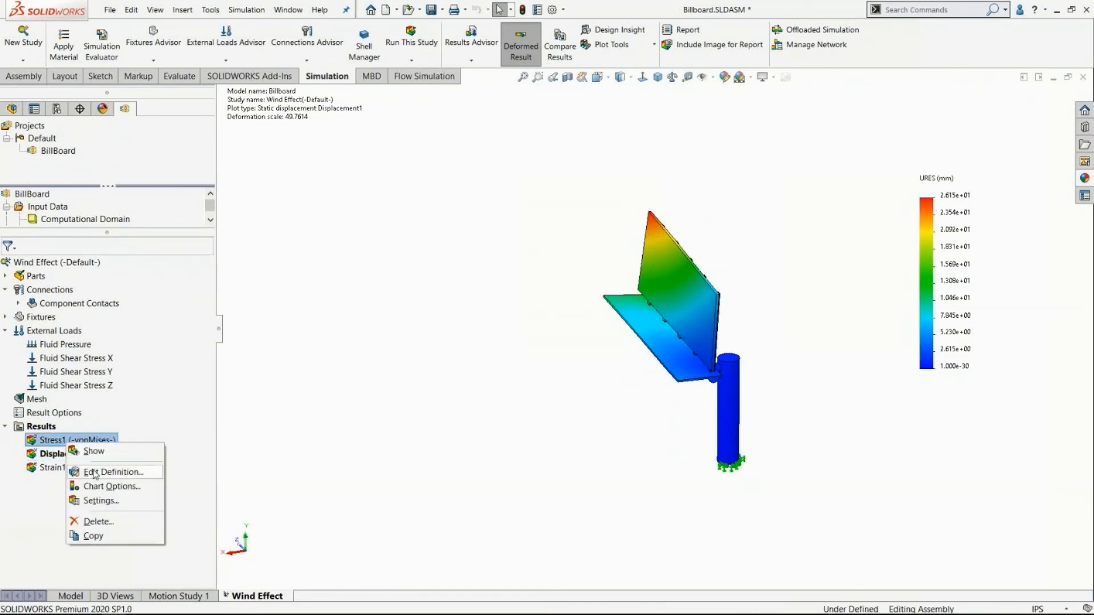
click(116, 486)
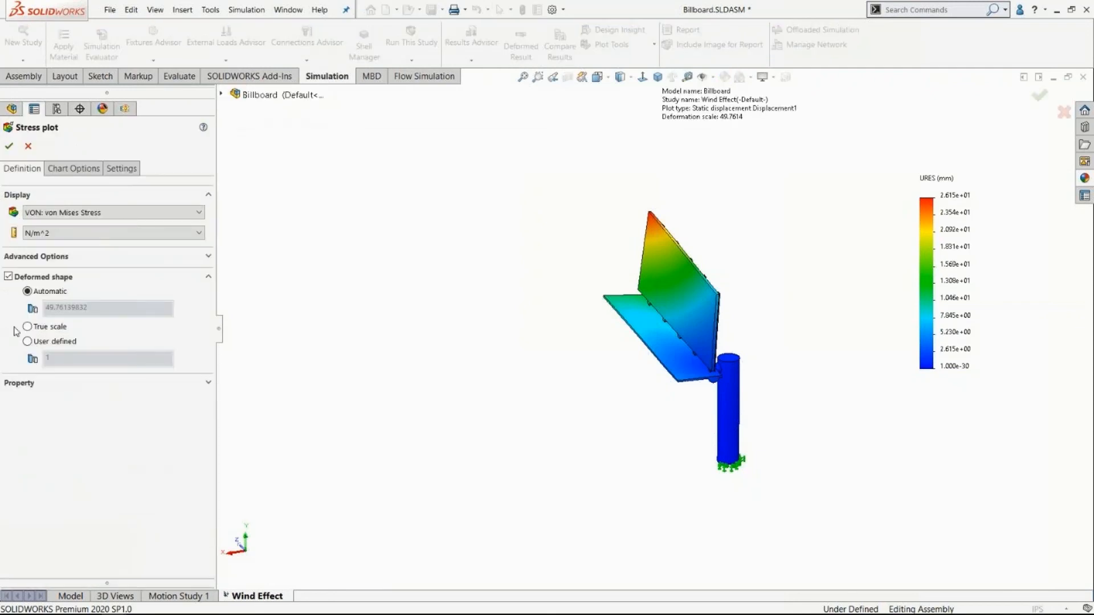
click(28, 327)
click(10, 146)
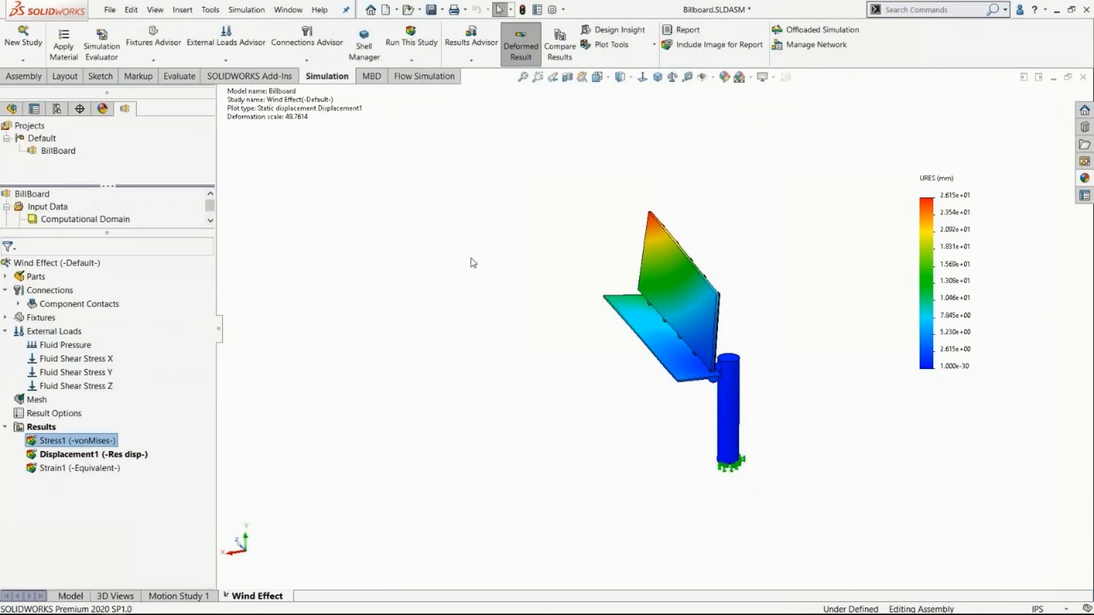
Display the von Mises stress plot and inspect the support posts on the back of the sign.
right_click(50, 442)
click(77, 447)
middle_drag(567, 232, 477, 249)
scroll(570, 408, down, 4)
scroll(570, 408, up, 2)
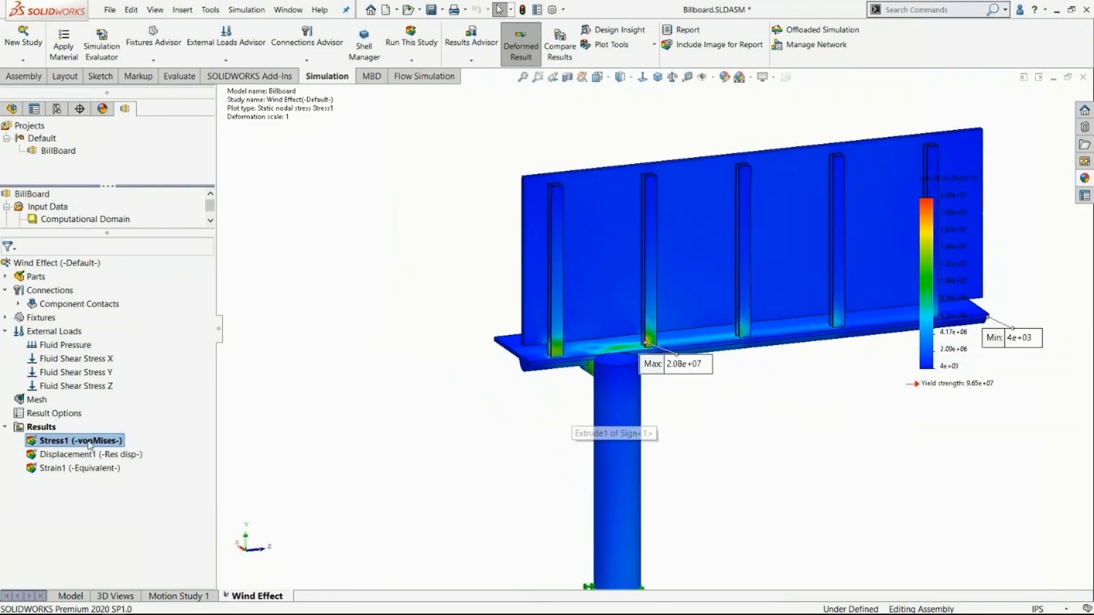
Animate the stress plot, inspect the maximum-stress location at the base of the support post, and close the animation.
right_click(71, 448)
click(103, 250)
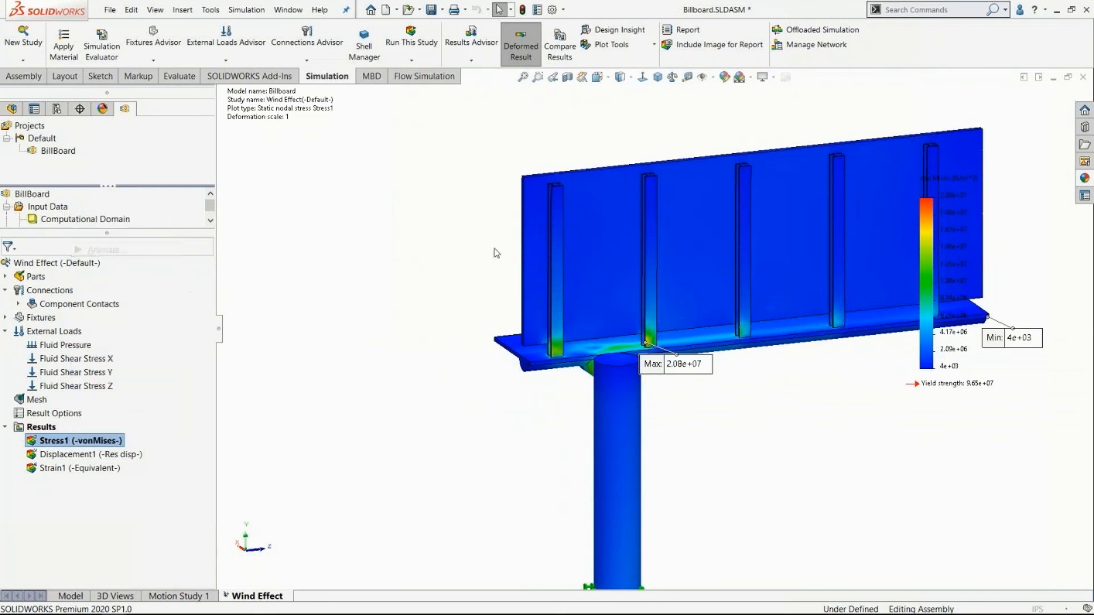
middle_drag(507, 288, 636, 313)
scroll(669, 236, down, 3)
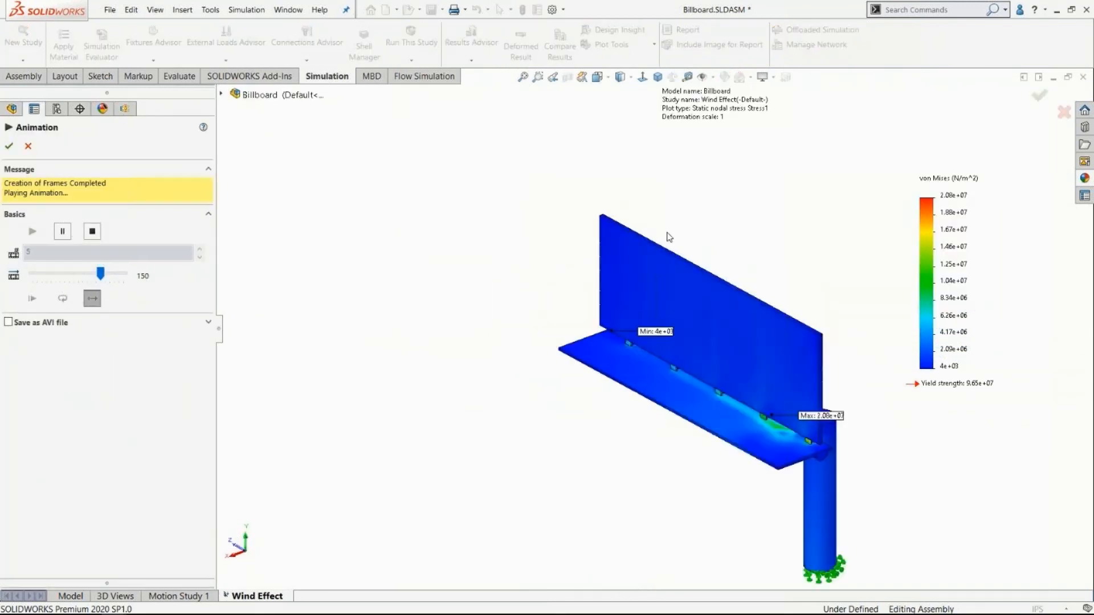
middle_drag(695, 329, 675, 468)
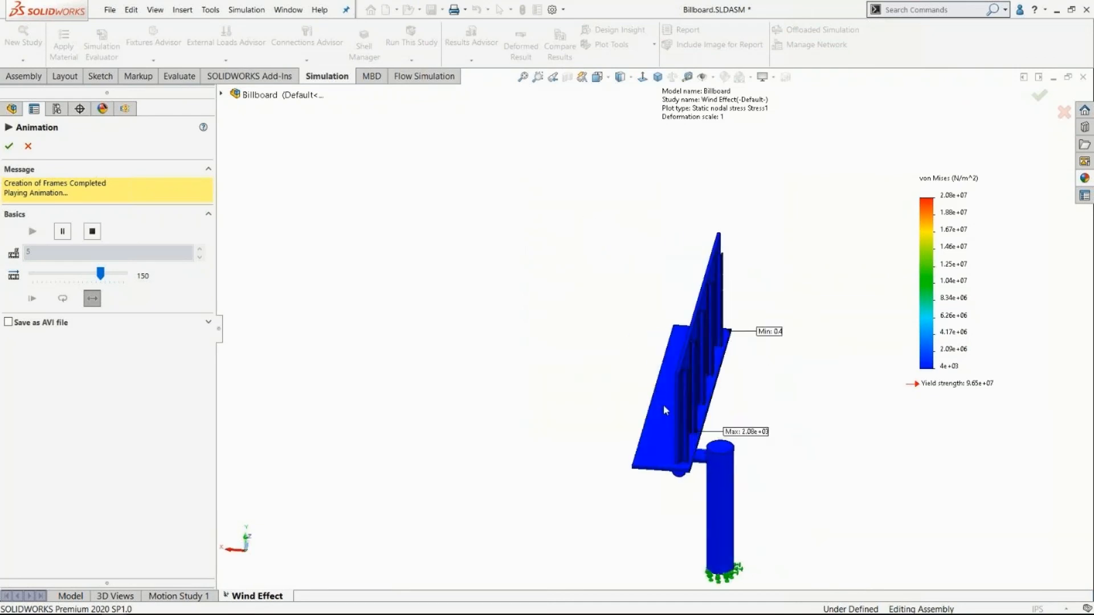
scroll(695, 356, down, 10)
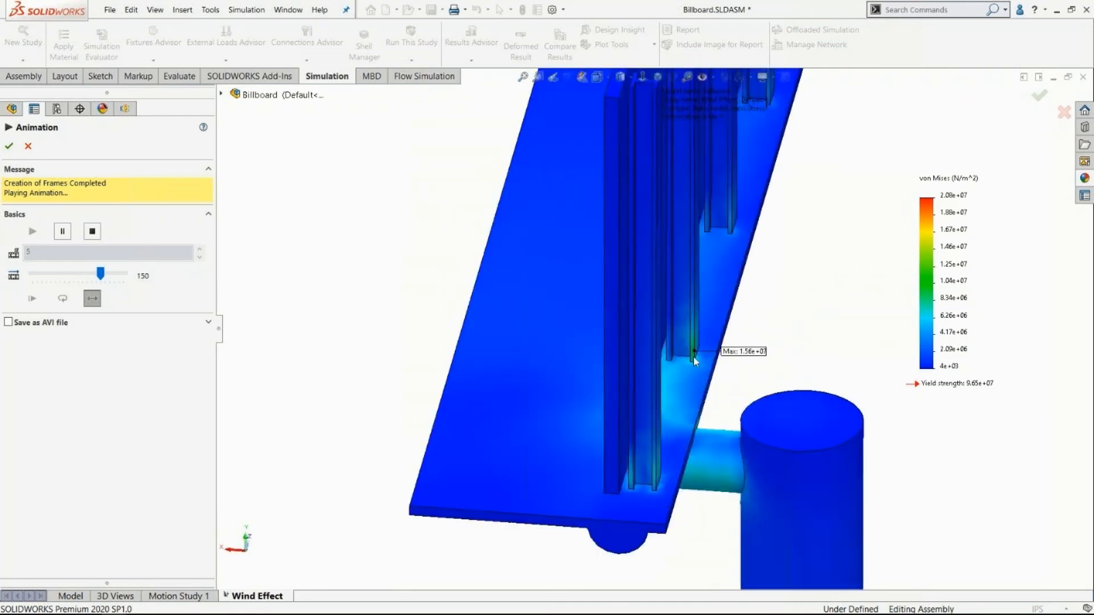
scroll(695, 356, down, 3)
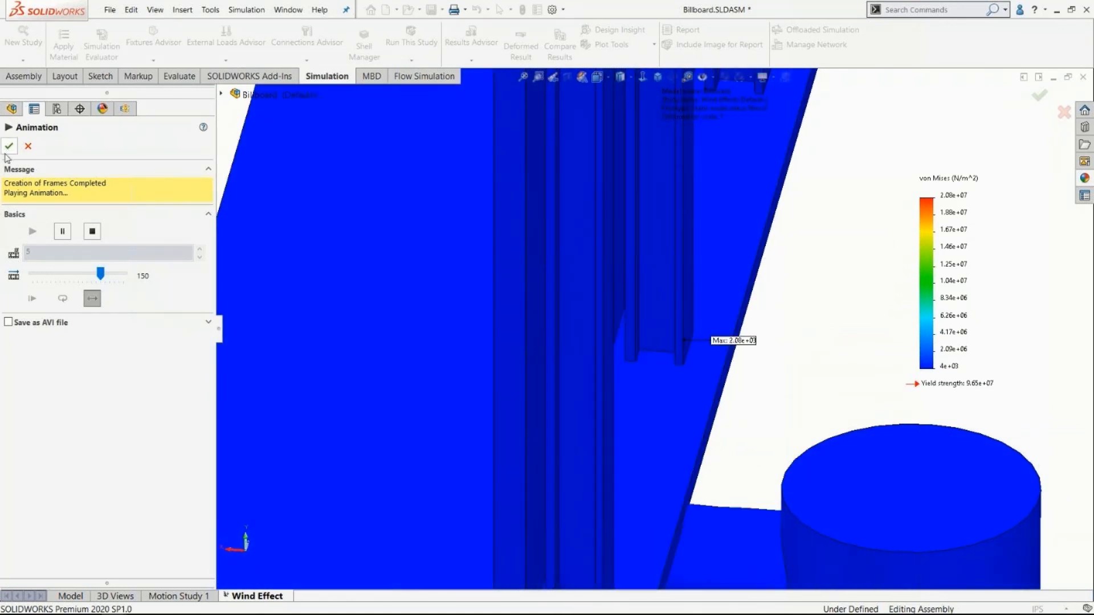
click(9, 146)
Switch to the dimetric view and move the maximum and minimum stress labels clear of the billboard.
scroll(619, 295, up, 5)
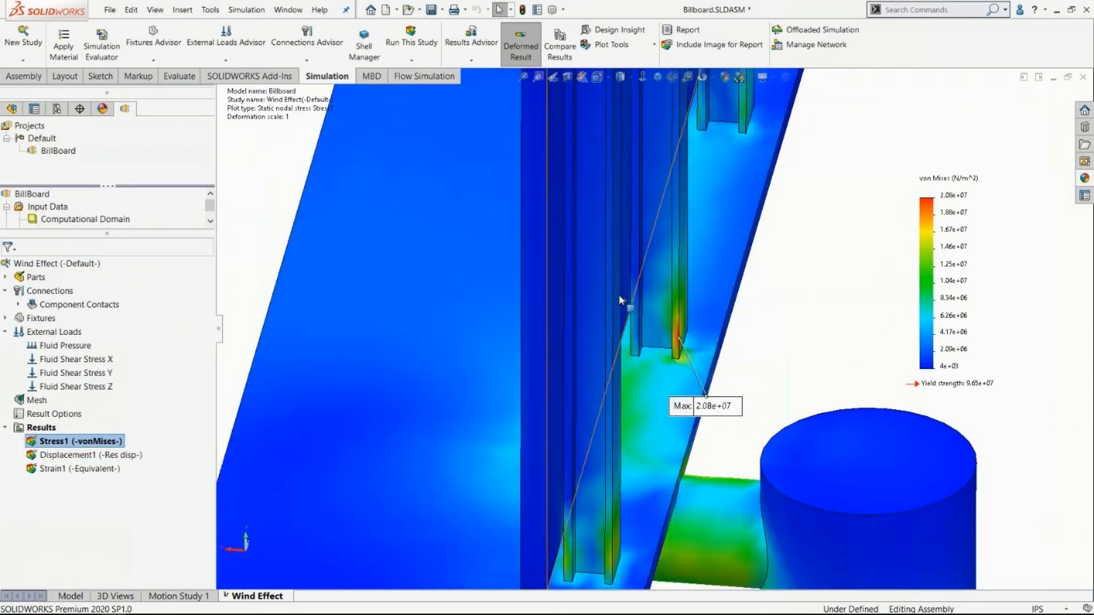
click(597, 76)
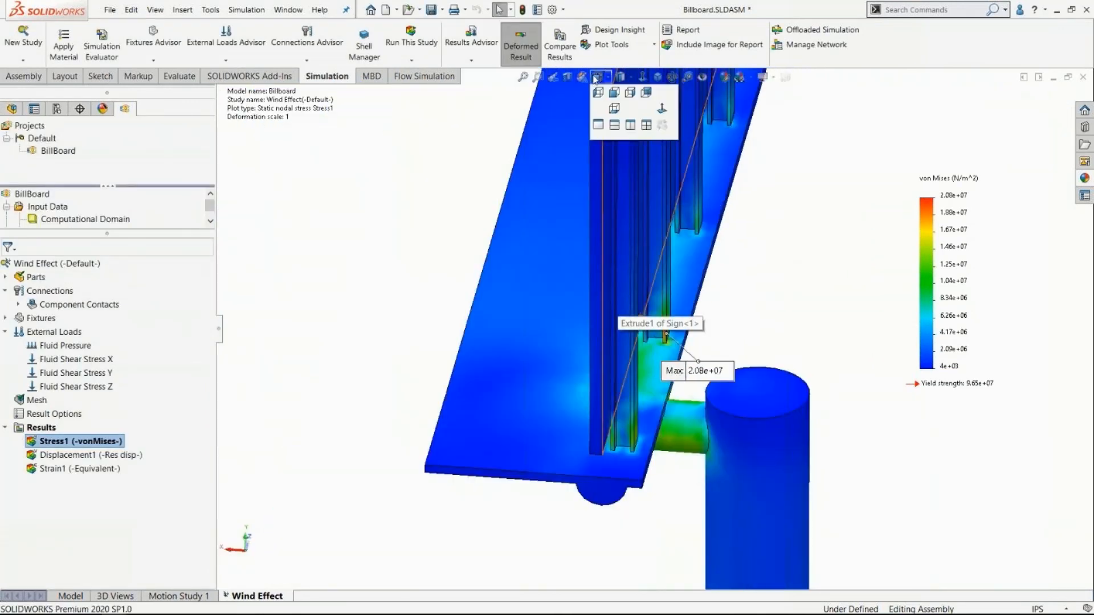
click(661, 108)
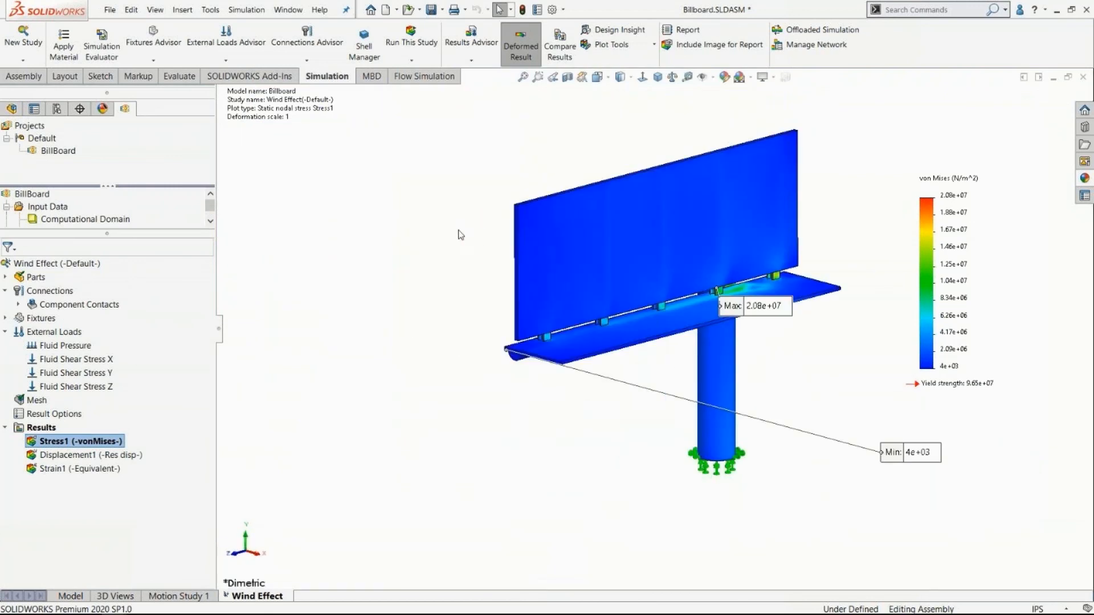
drag(707, 329, 655, 131)
drag(776, 395, 476, 393)
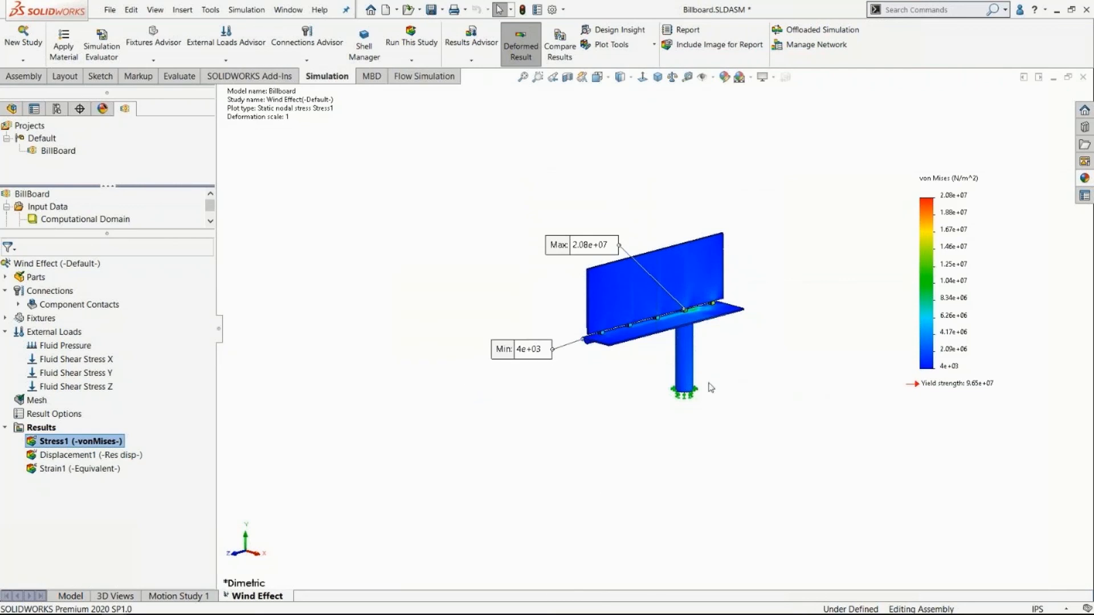
scroll(711, 387, down, 2)
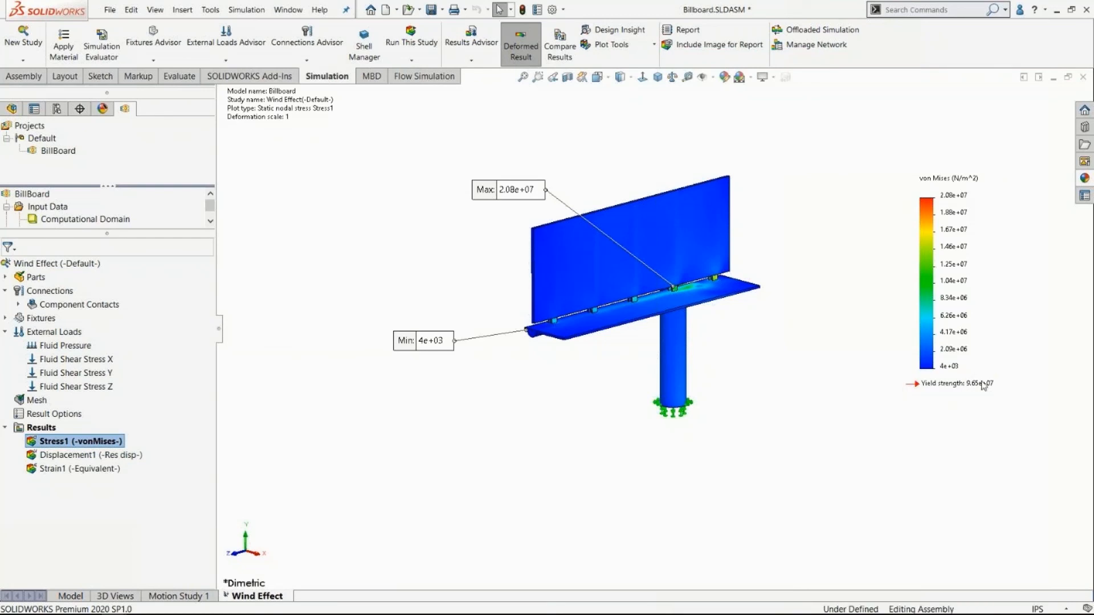
scroll(605, 399, up, 1)
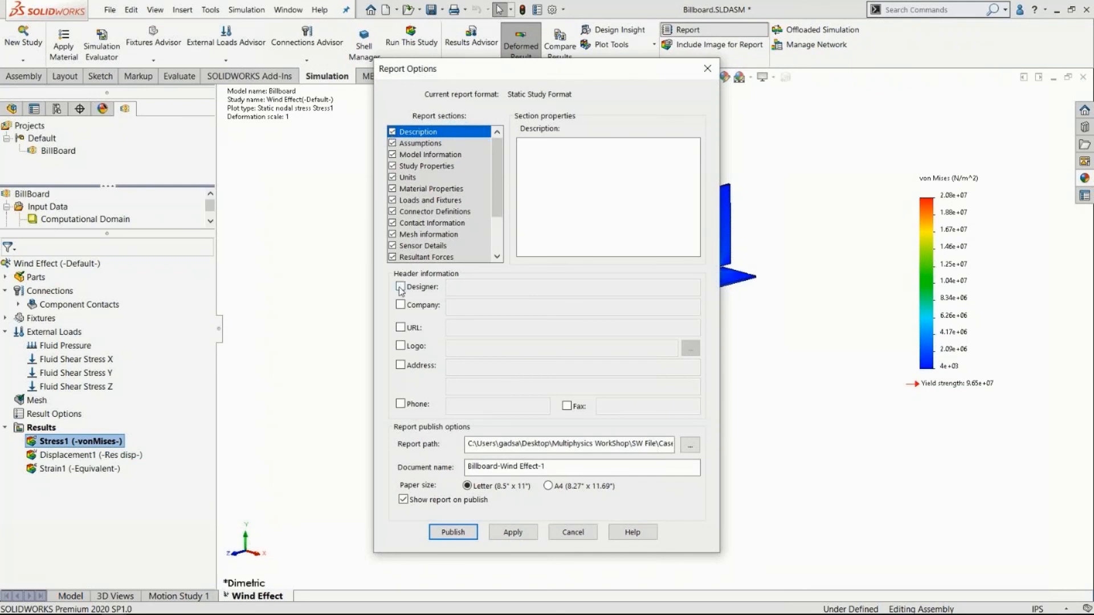
Review the report sections from Assumptions to Loads and Fixtures, and include the designer in the header as SOLID.
click(414, 143)
click(414, 155)
click(412, 165)
click(407, 178)
click(409, 190)
click(409, 200)
click(400, 286)
click(477, 293)
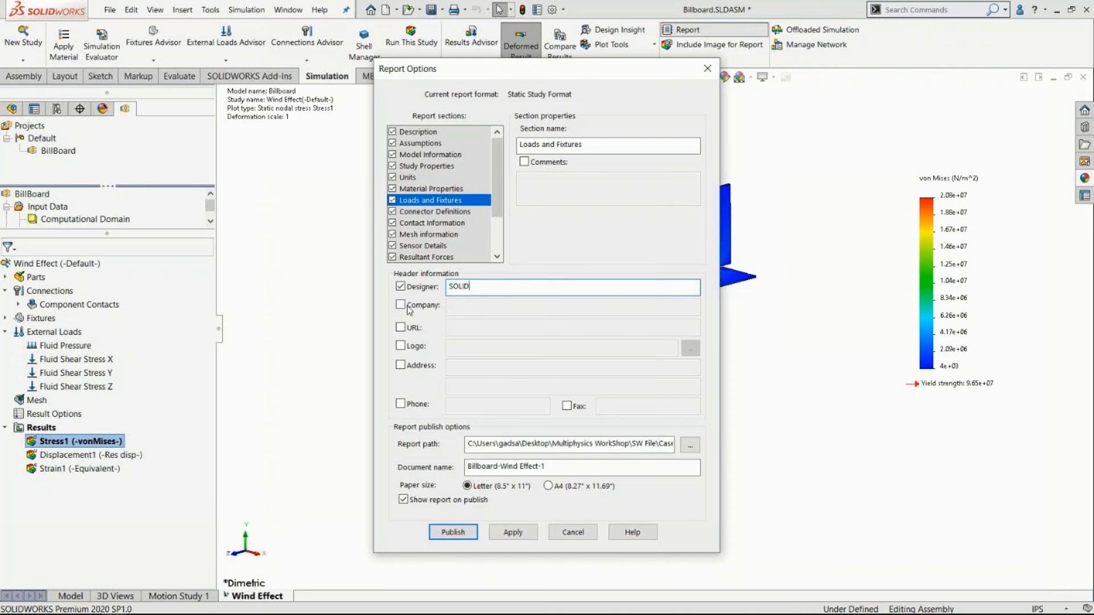
Include the company in the report header as 2B CAD CAM CIM, apply the options, and publish the report.
click(408, 308)
click(465, 306)
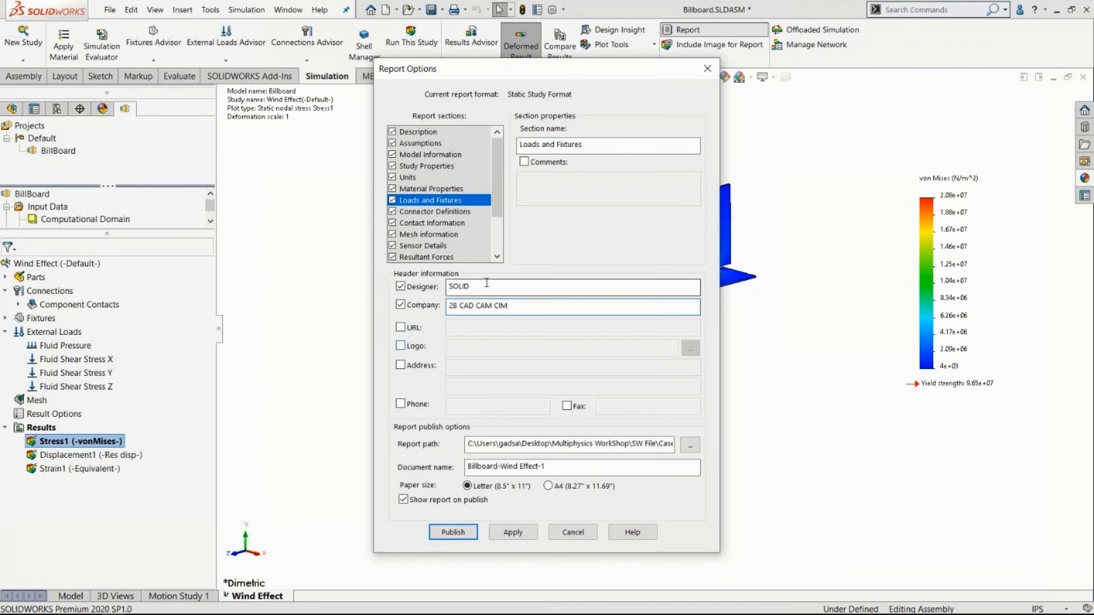
click(505, 535)
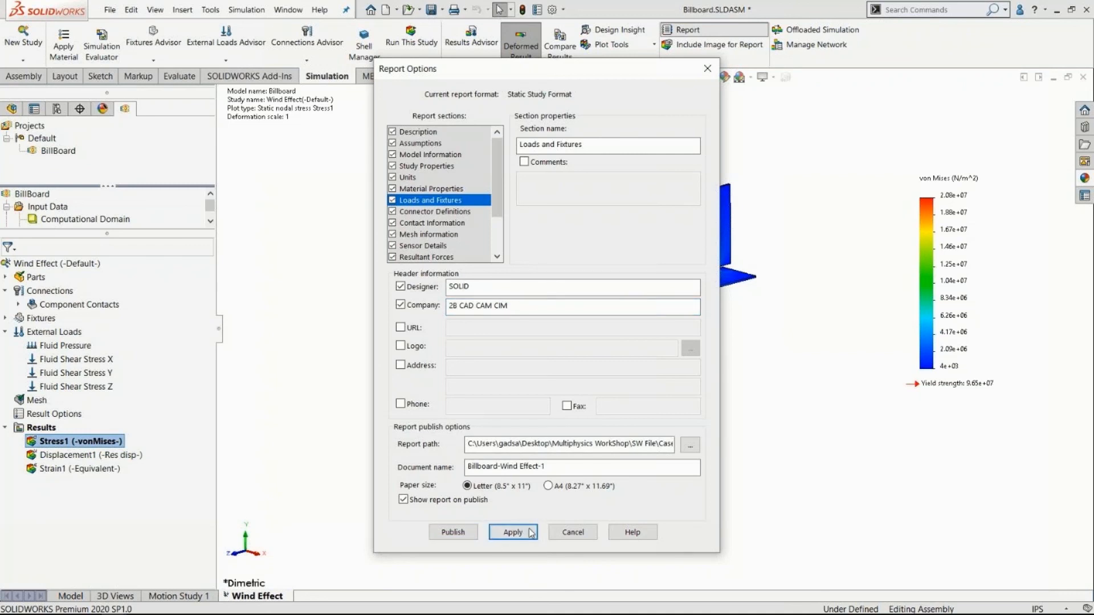
click(453, 533)
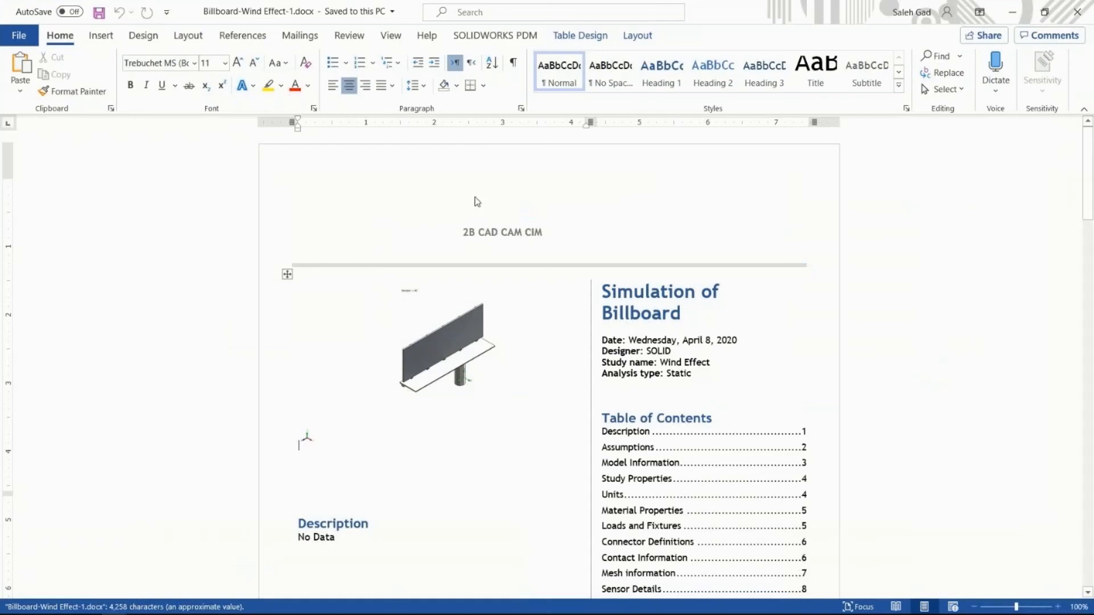
Review the published Word report from the cover page and table of contents through model information, loads and fixtures, and mesh information.
click(886, 289)
scroll(611, 277, down, 7)
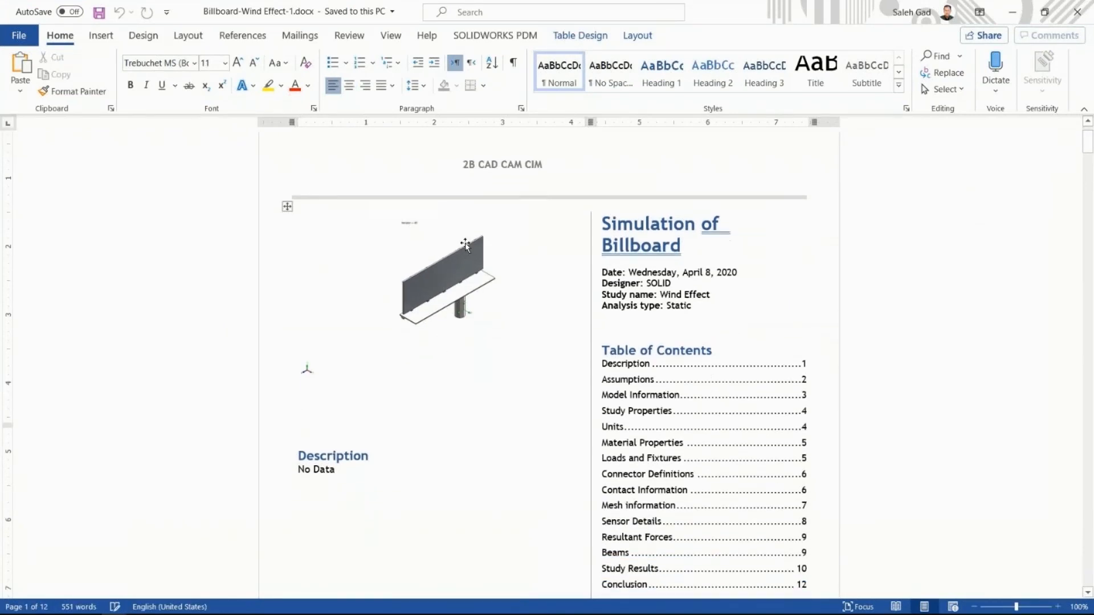
click(612, 191)
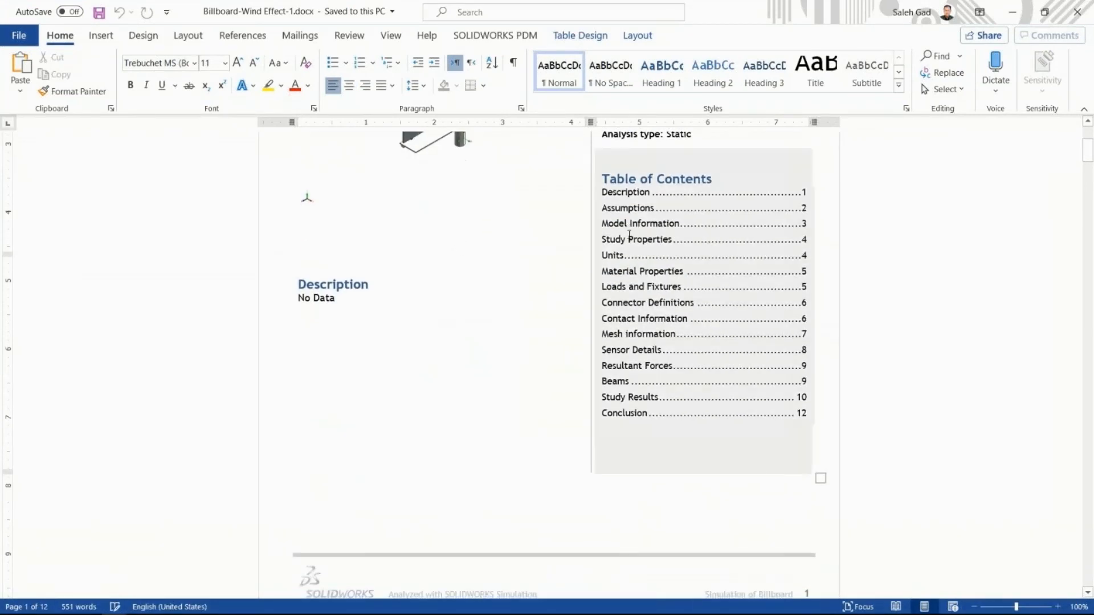
scroll(462, 268, down, 20)
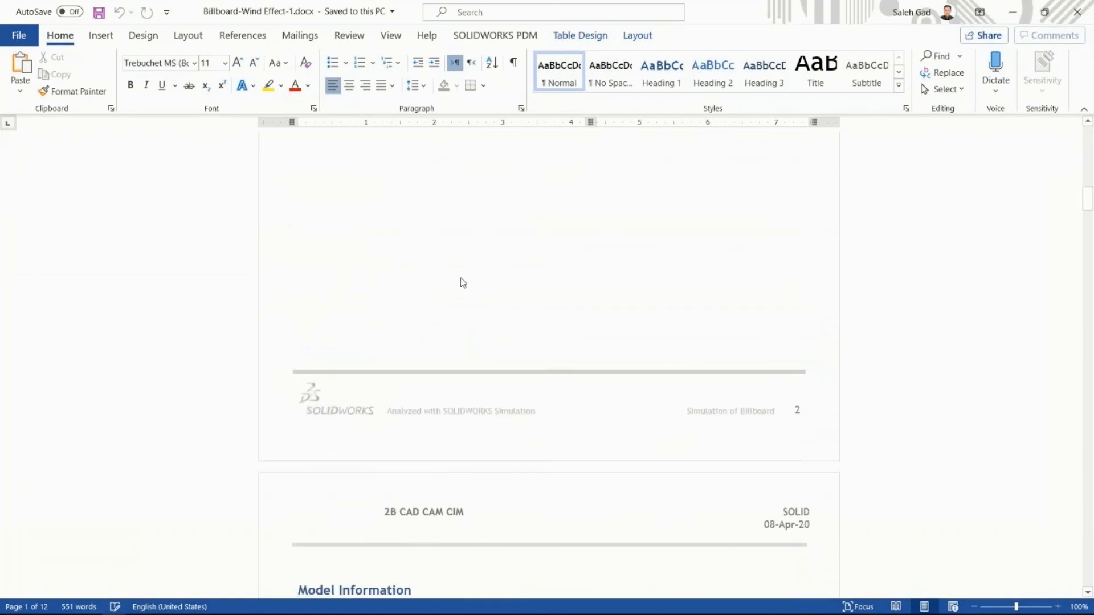
scroll(463, 283, down, 13)
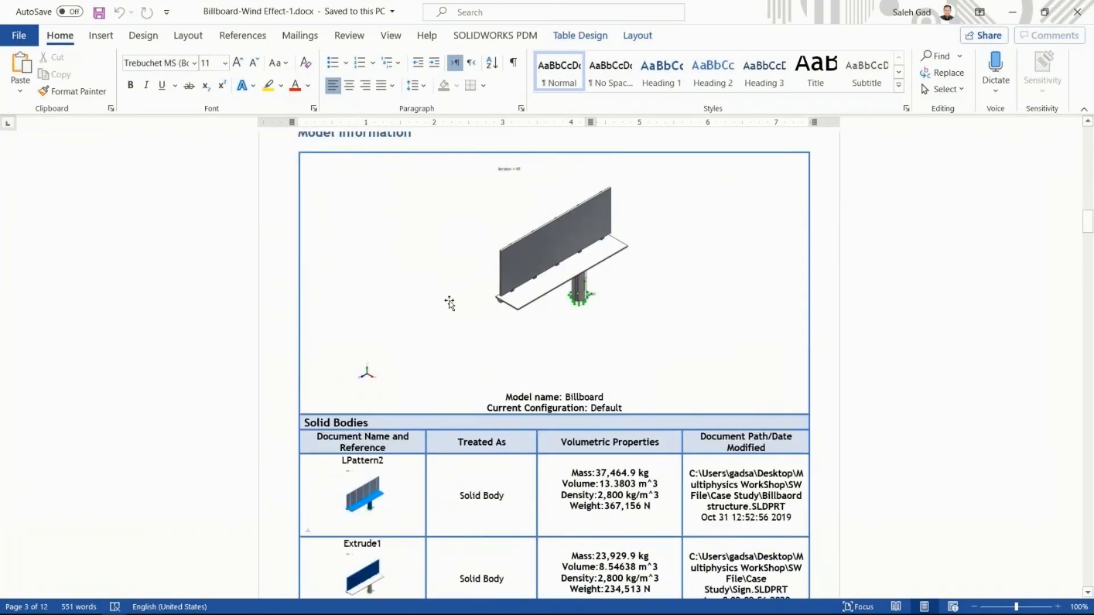
scroll(449, 304, down, 18)
scroll(477, 302, down, 18)
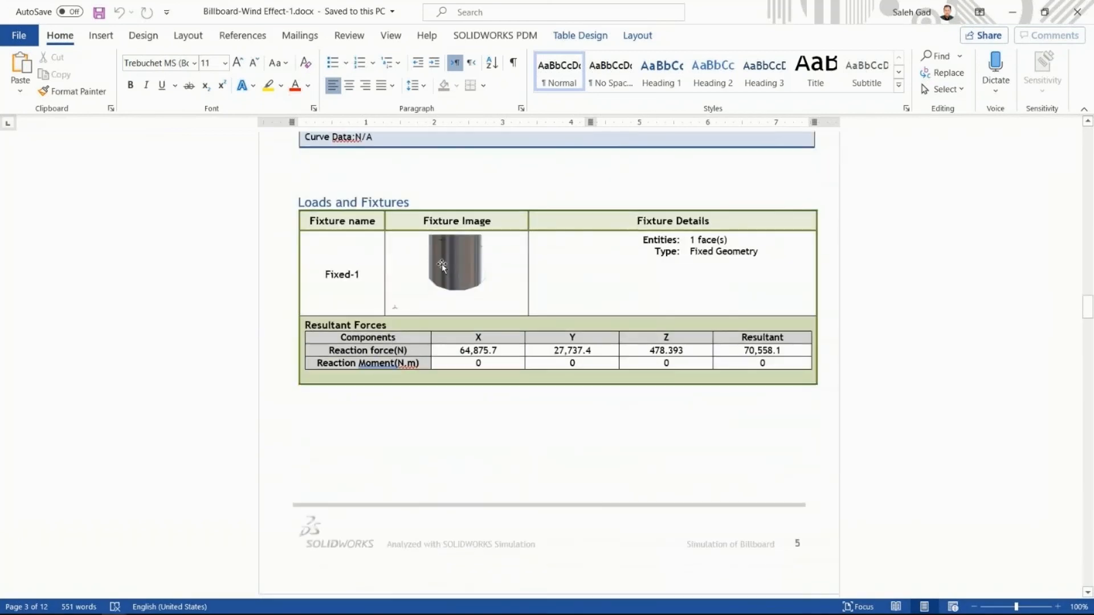
scroll(442, 265, down, 15)
scroll(473, 312, down, 15)
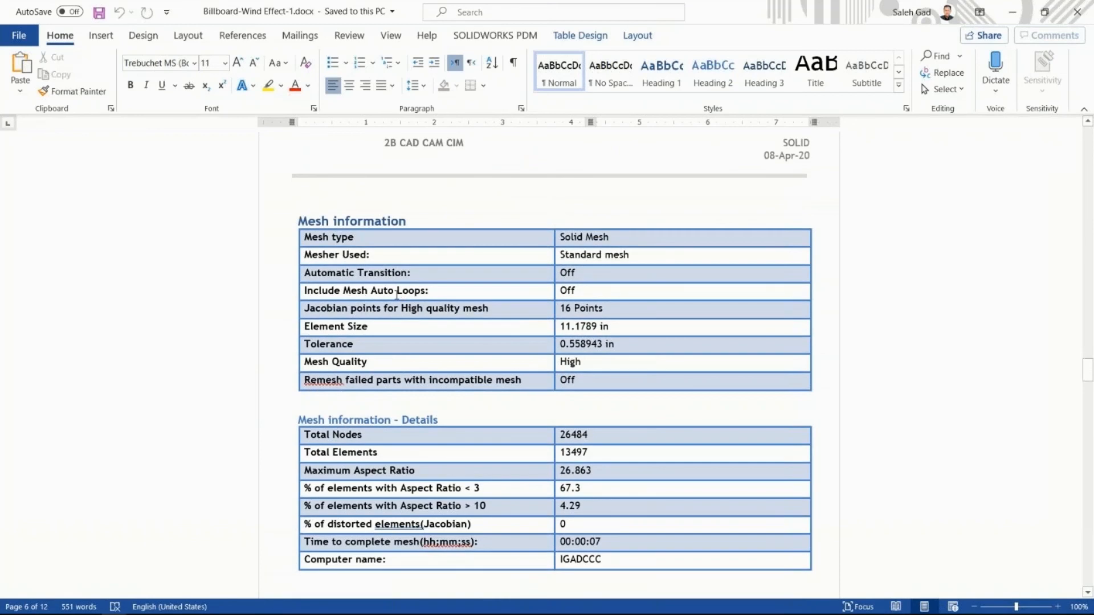
scroll(538, 258, down, 15)
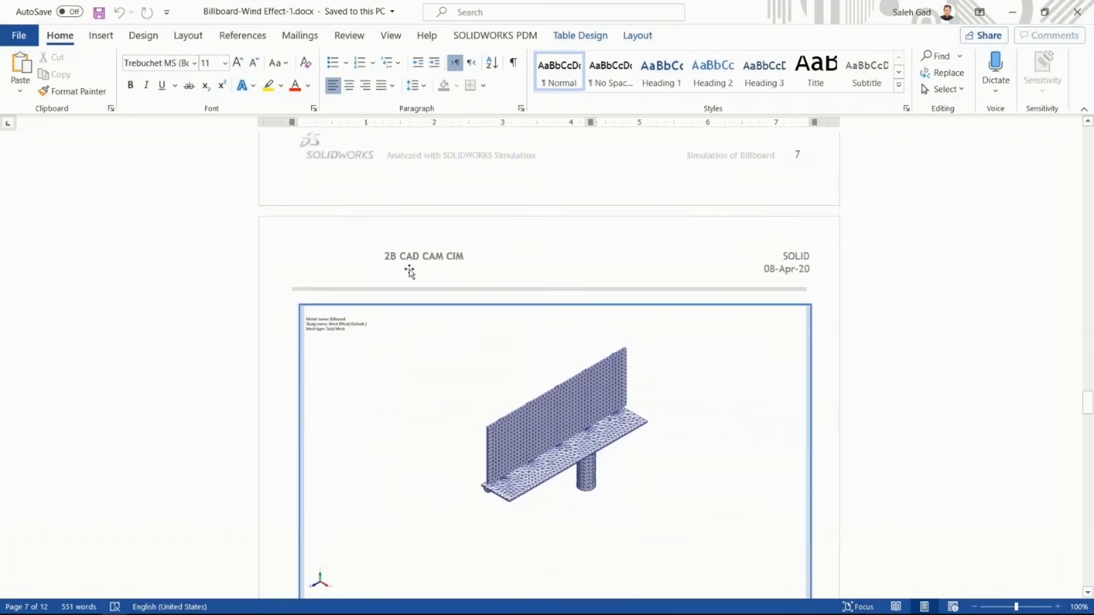
Review the report's resultant forces, stress, displacement and strain results, and Conclusion section, and minimize Word to return to SOLIDWORKS.
scroll(418, 306, down, 15)
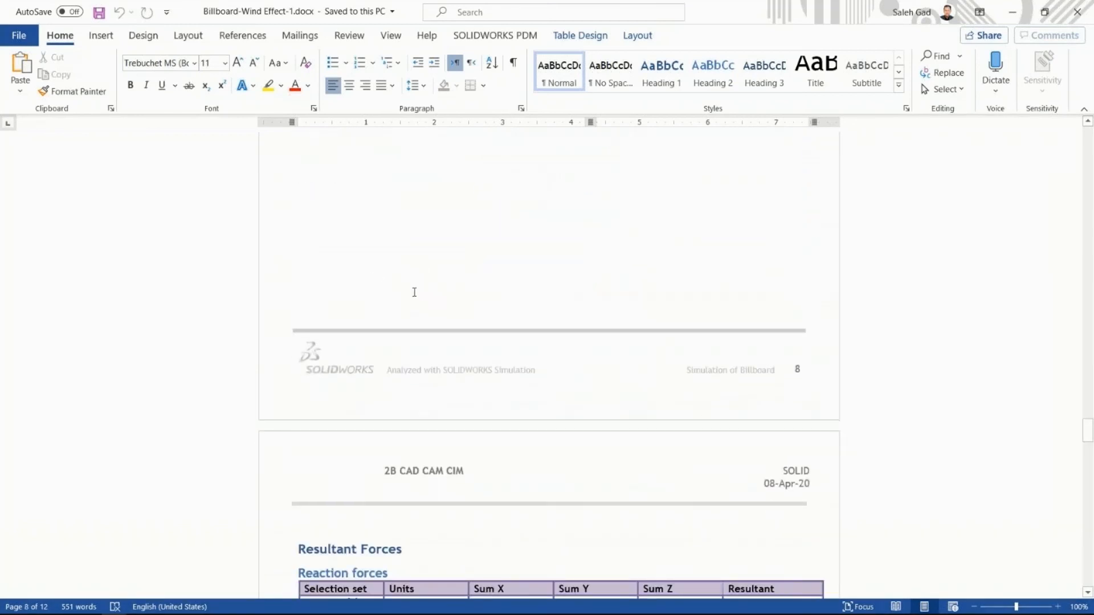
scroll(456, 310, down, 2)
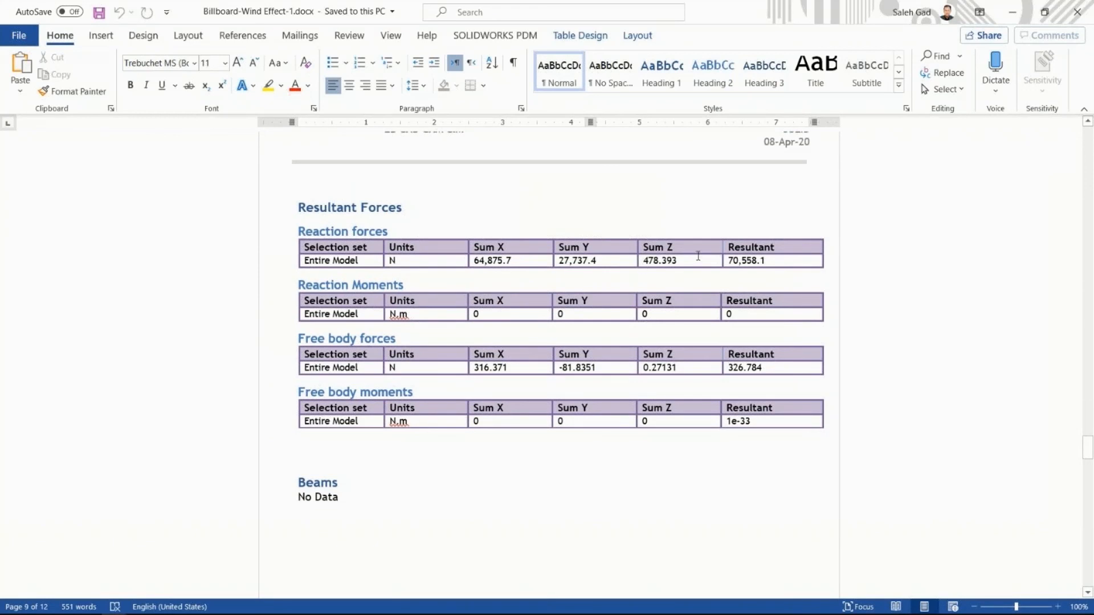
scroll(357, 319, down, 12)
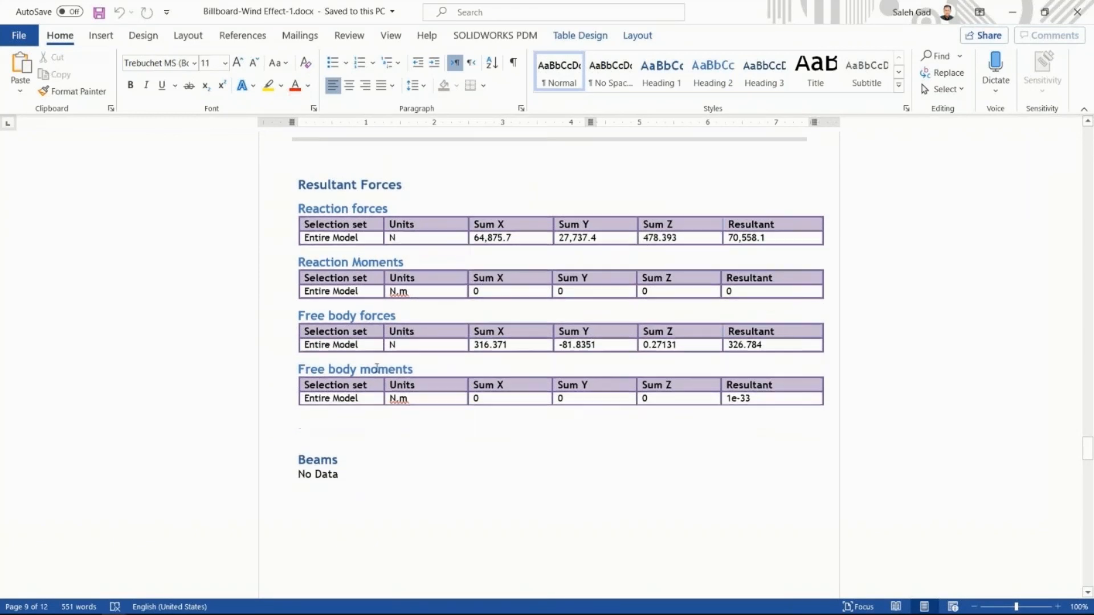
scroll(592, 325, down, 9)
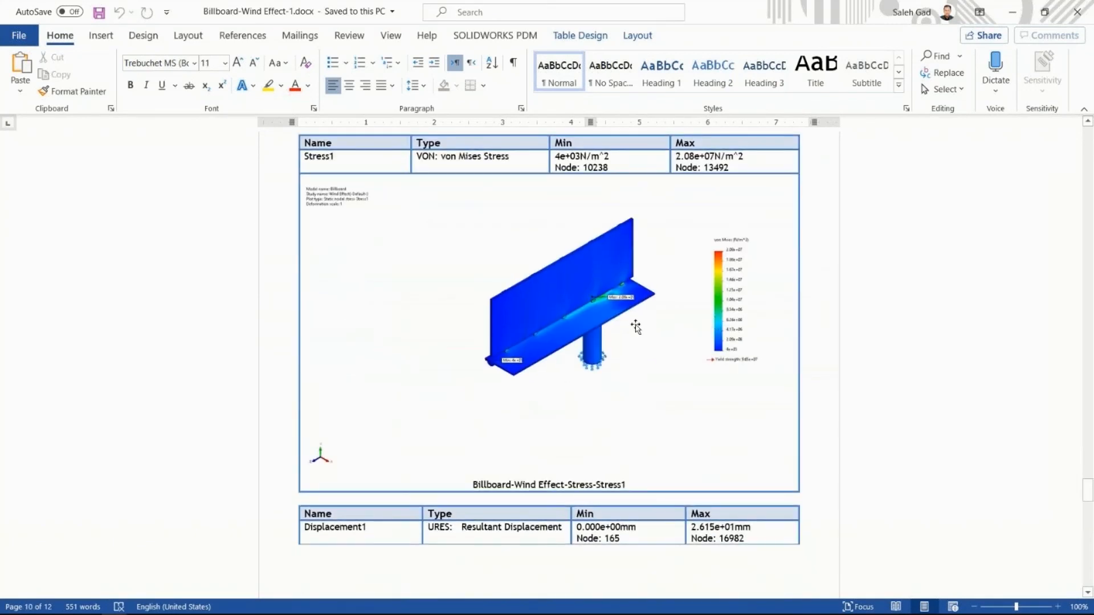
scroll(450, 391, down, 4)
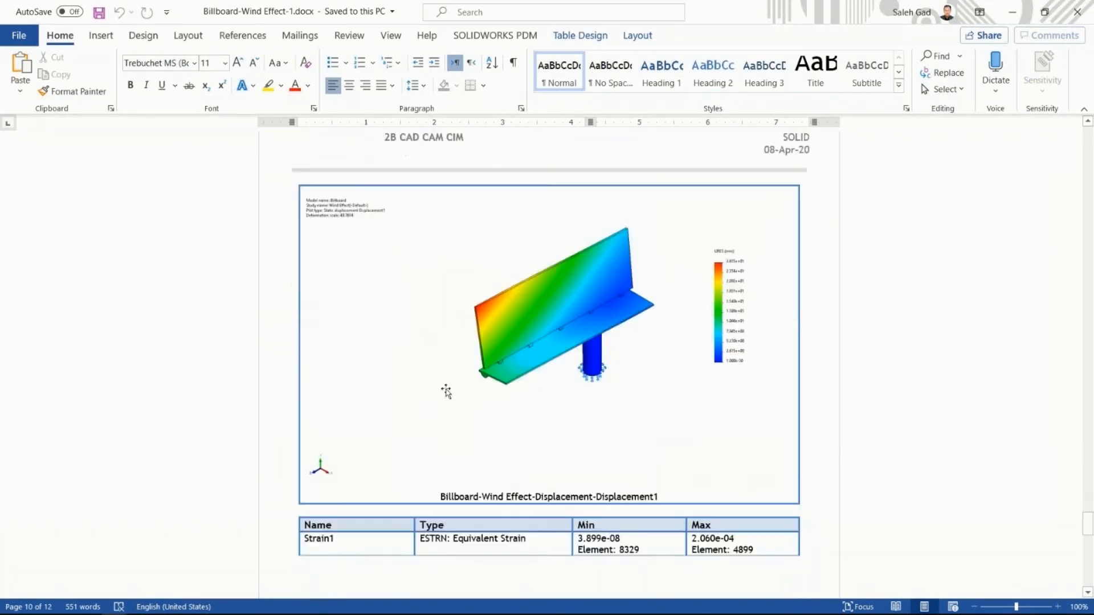
scroll(588, 330, down, 1)
scroll(588, 330, down, 10)
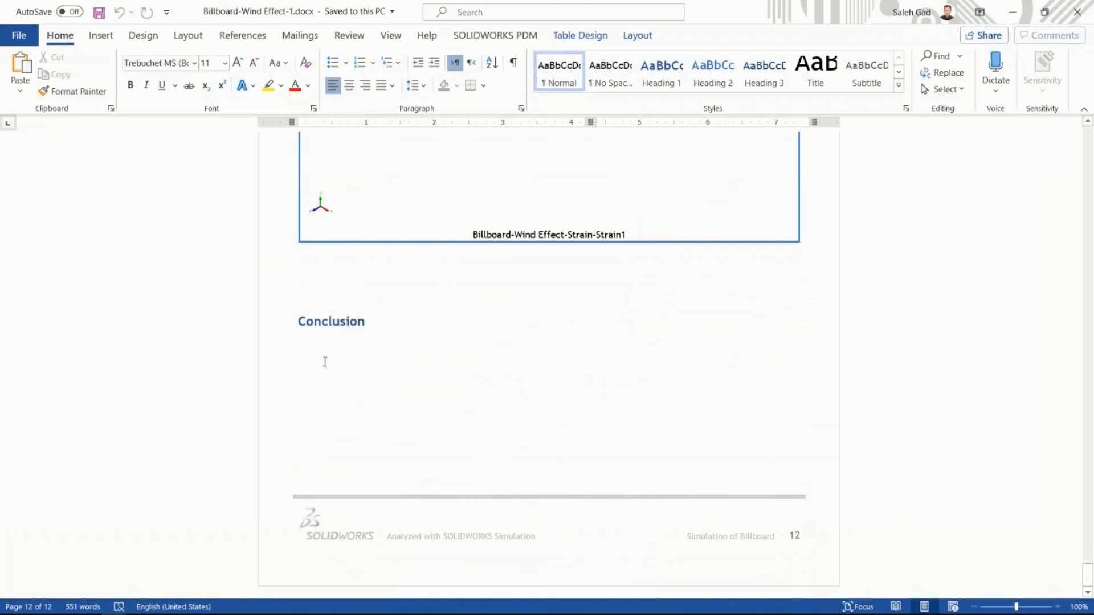
scroll(552, 361, up, 10)
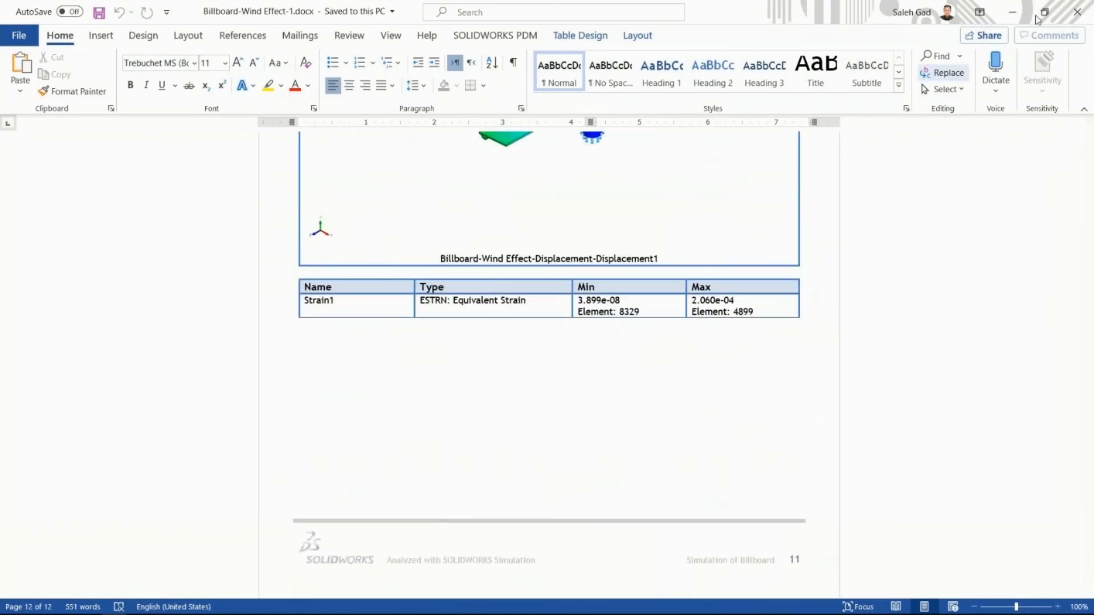
click(1012, 12)
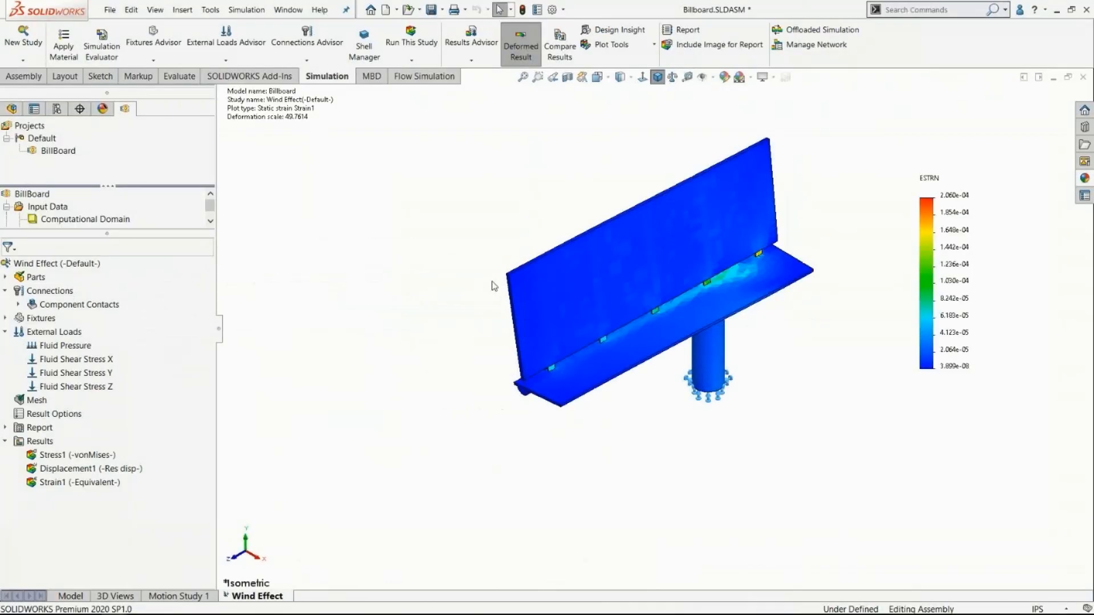